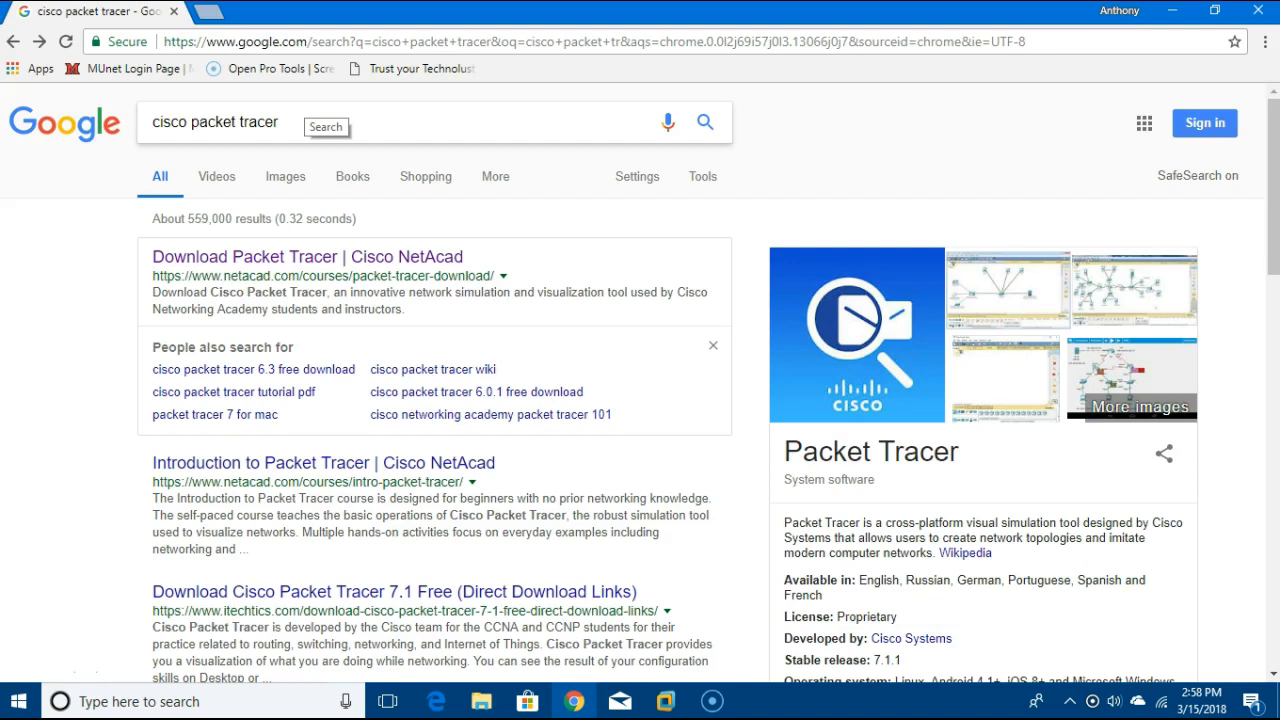
# Open the Cisco NetAcad Packet Tracer download page and proceed to the Introduction to Packet Tracer enrollment page
pyautogui.click(307, 257)
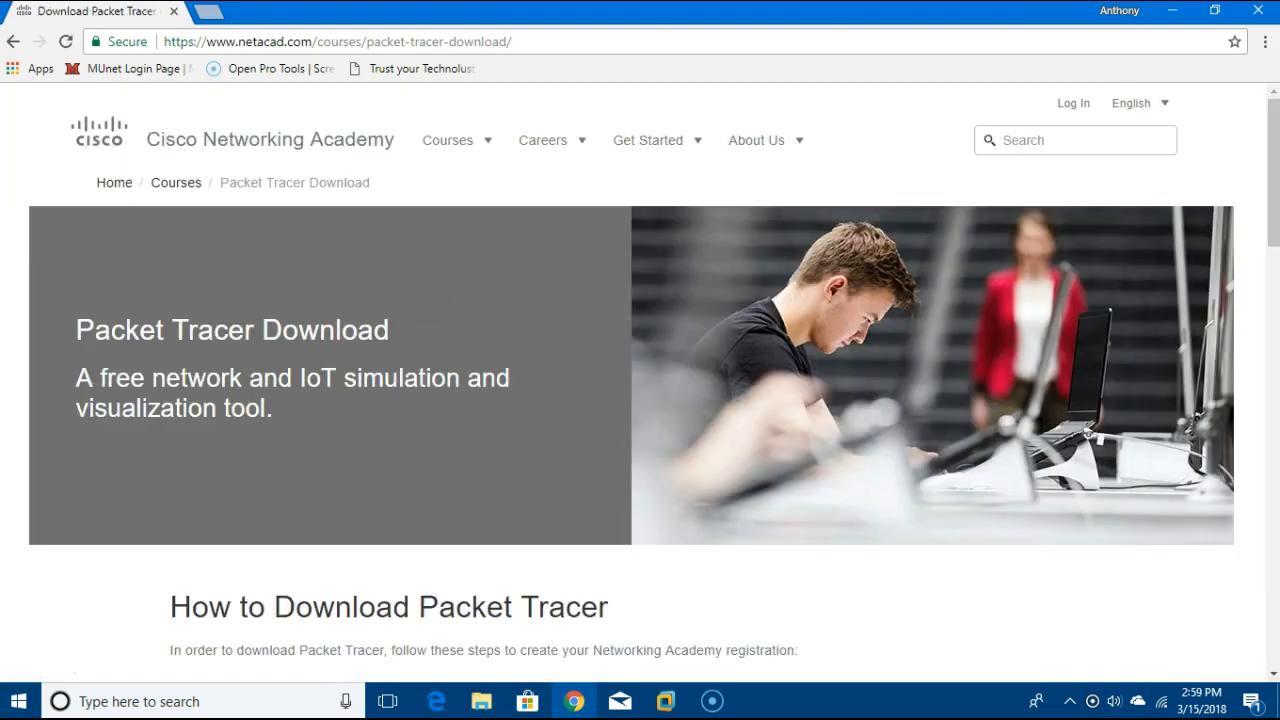
pyautogui.scroll(-3, 291, 460)
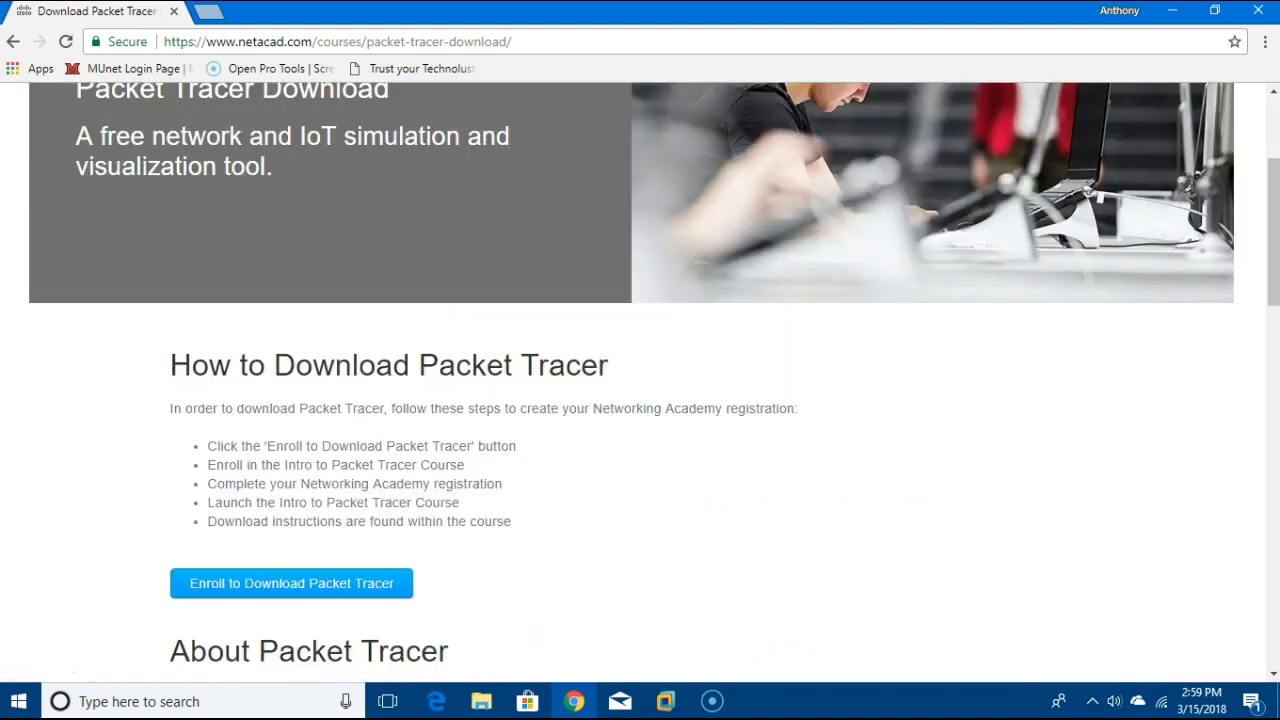
pyautogui.click(291, 460)
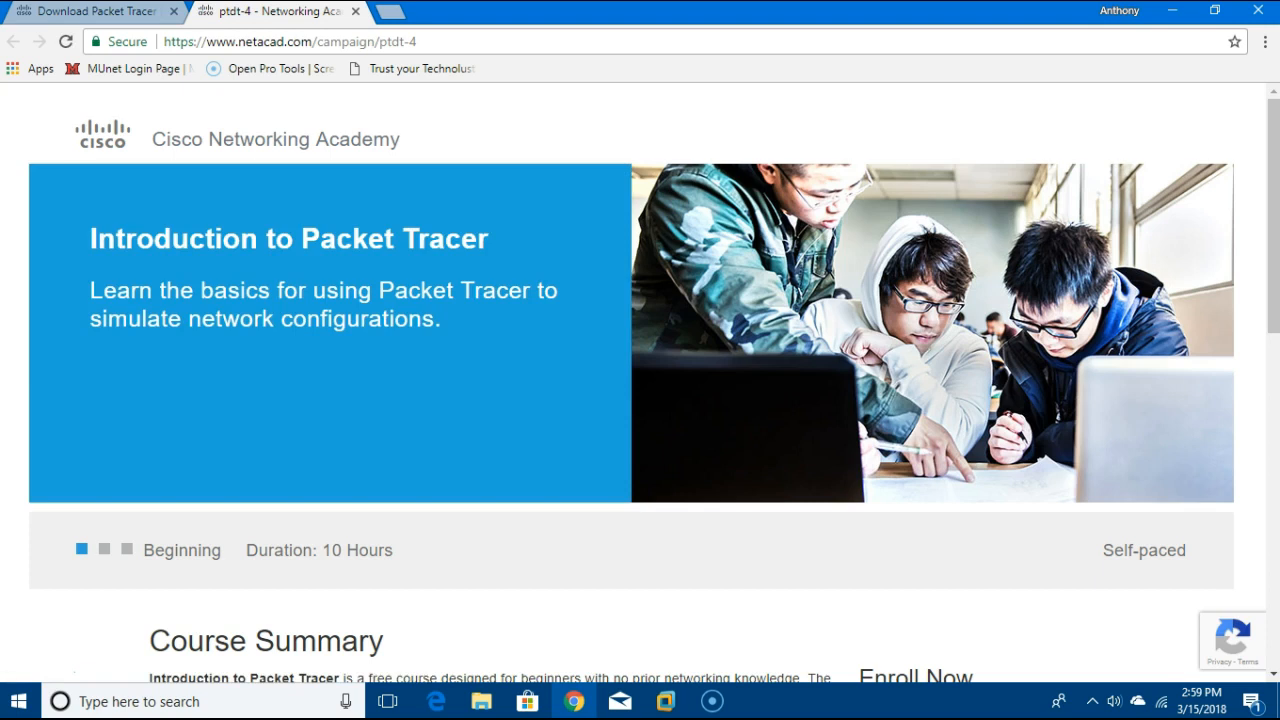
pyautogui.scroll(-4, 640, 390)
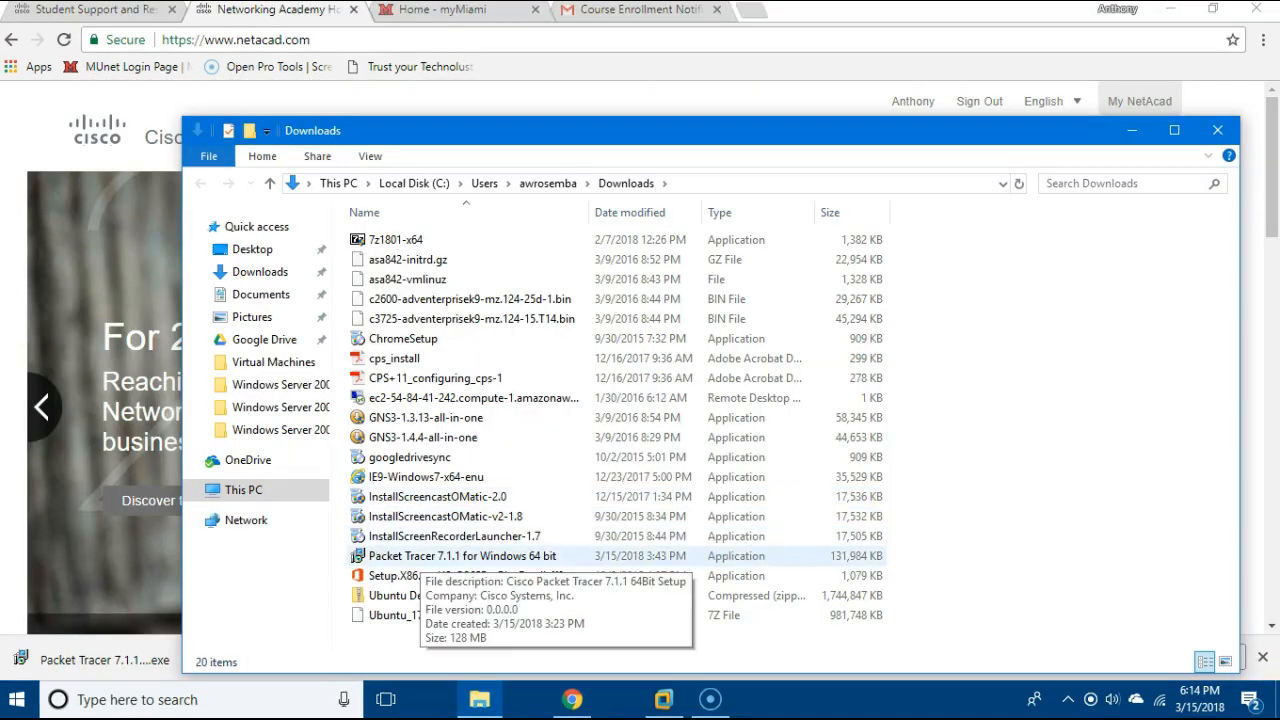
# Run the Packet Tracer 7.1.1 for Windows 64 bit installer, accepting the license agreement and the default options with a desktop shortcut
pyautogui.doubleClick(420, 556)
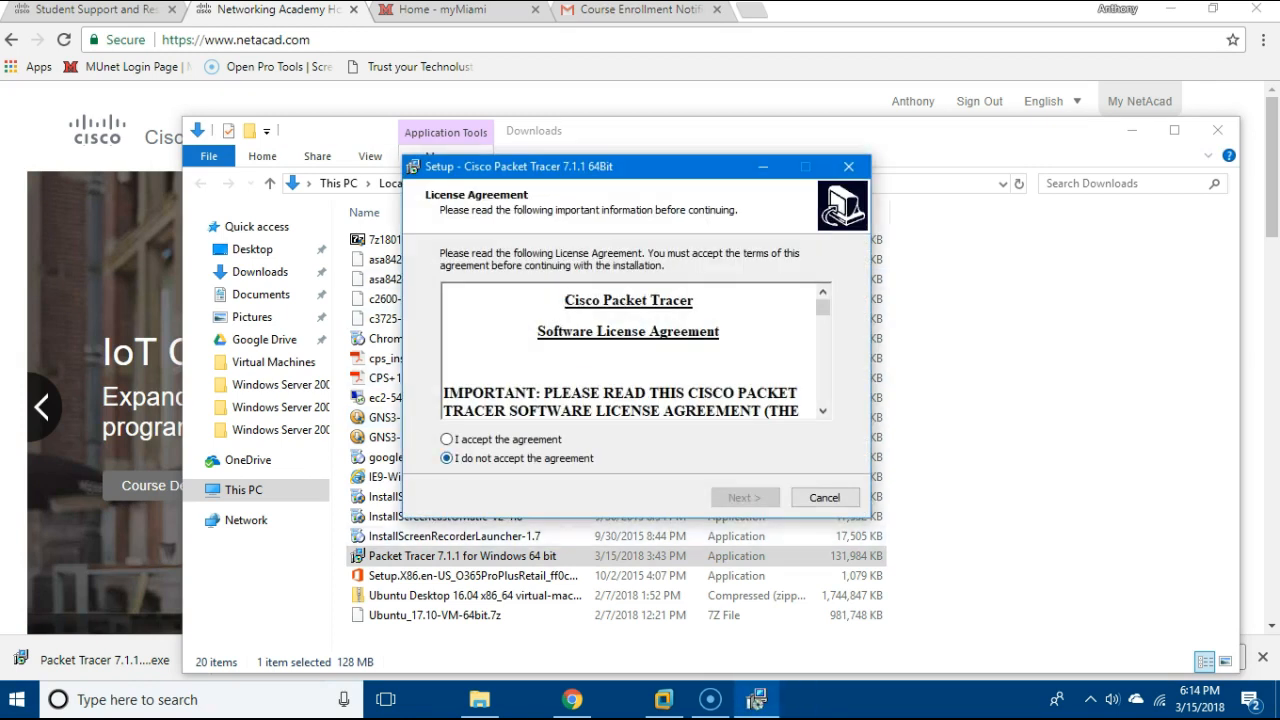
pyautogui.hotkey('alt', 'a')
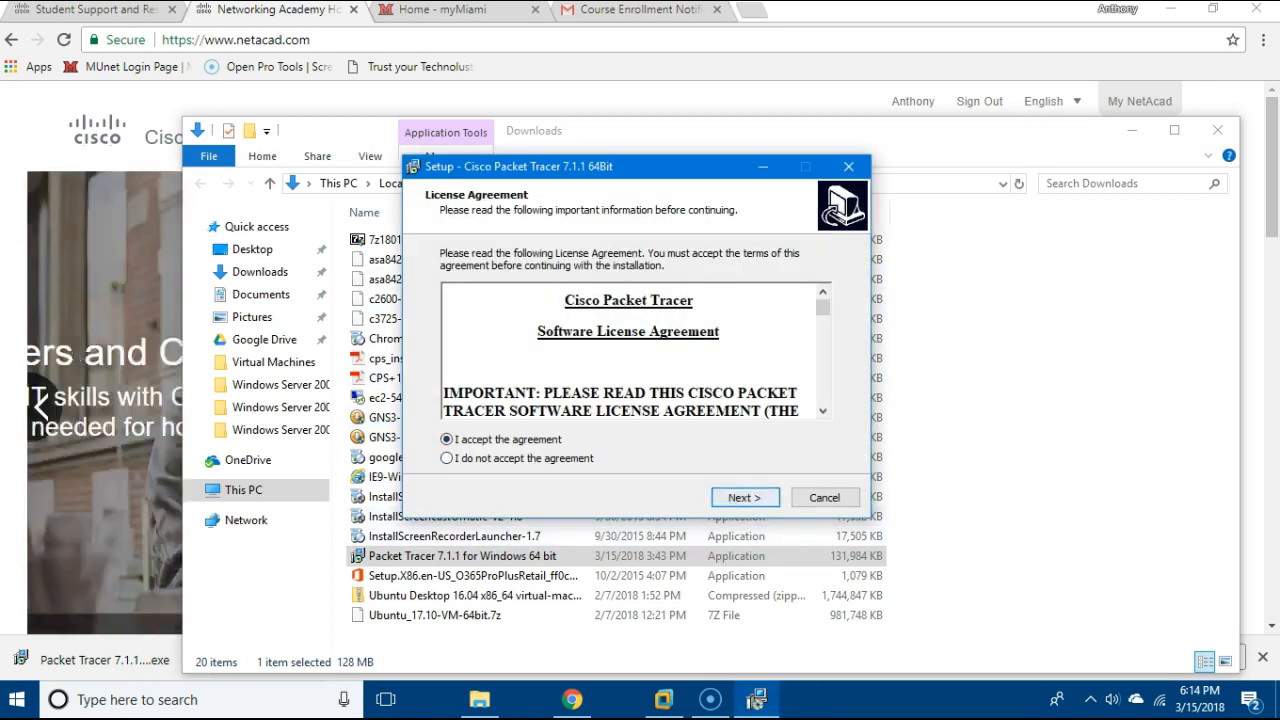
pyautogui.press('Return')
pyautogui.press('Return')
pyautogui.press('Return')
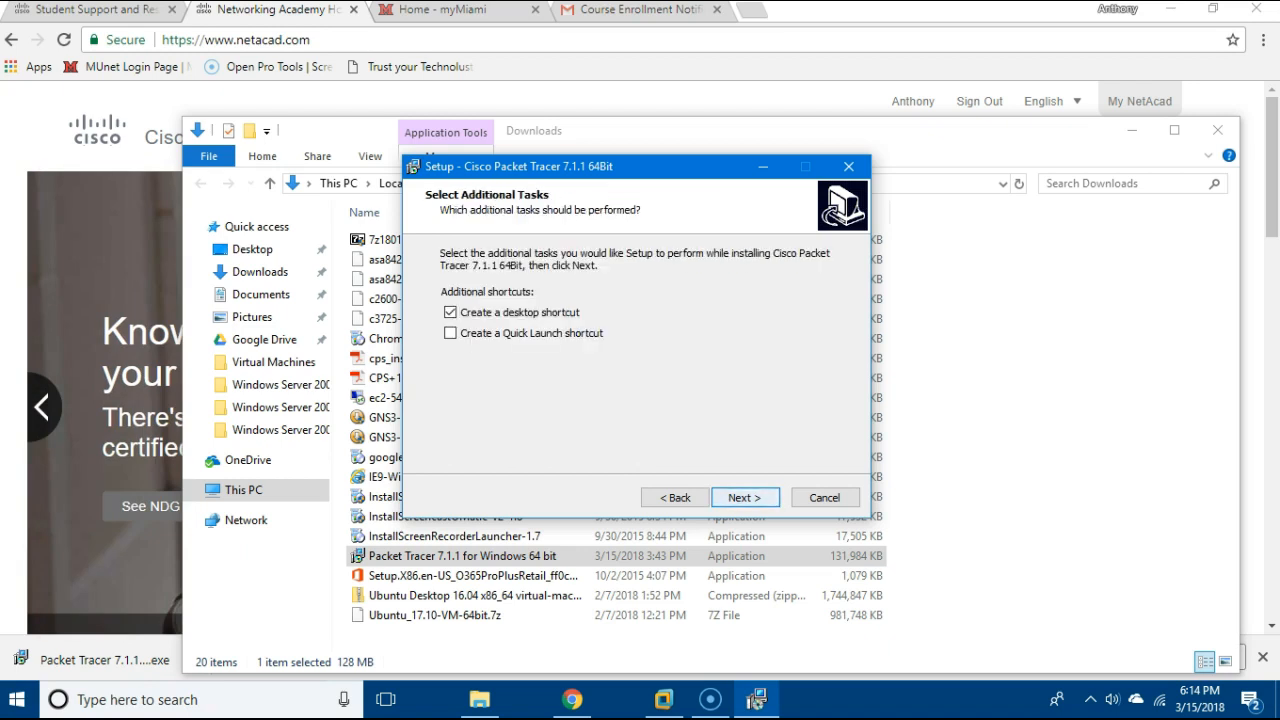
pyautogui.press('Return')
pyautogui.press('Return')
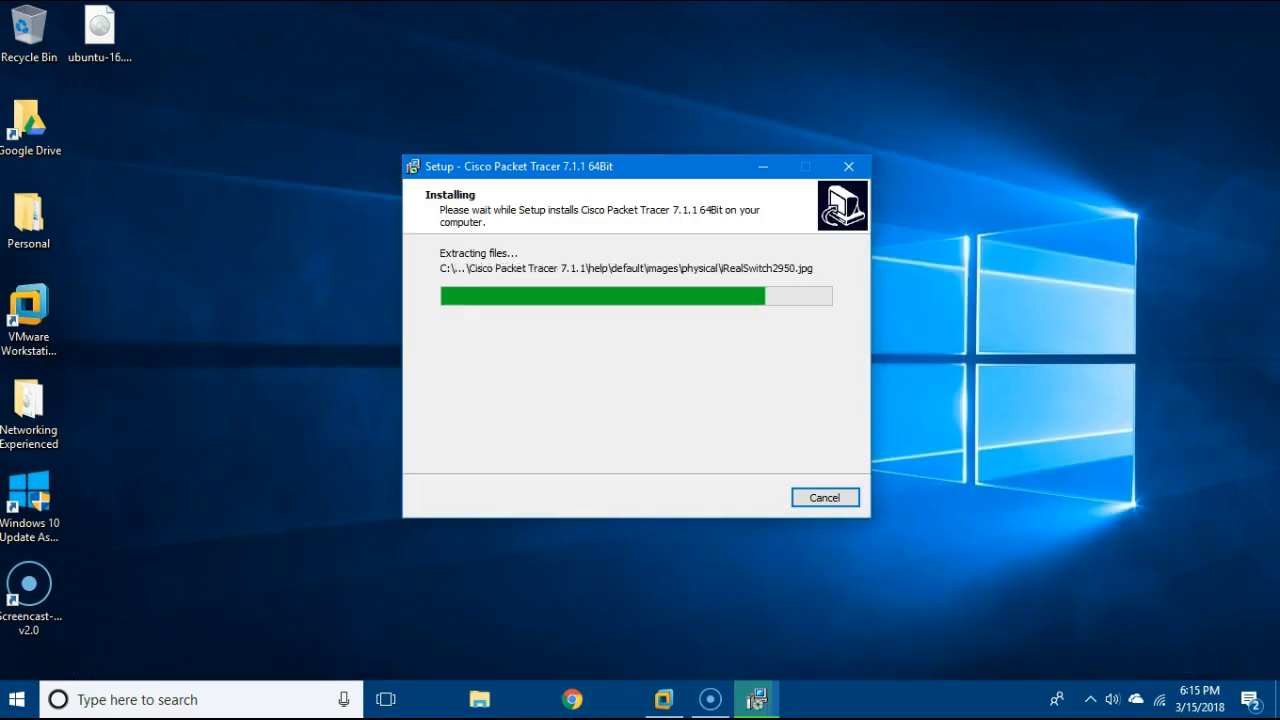
# Accept Packet Tracer's first-run notice, allow it through the firewall on public networks, and maximize its window
pyautogui.click(757, 700)
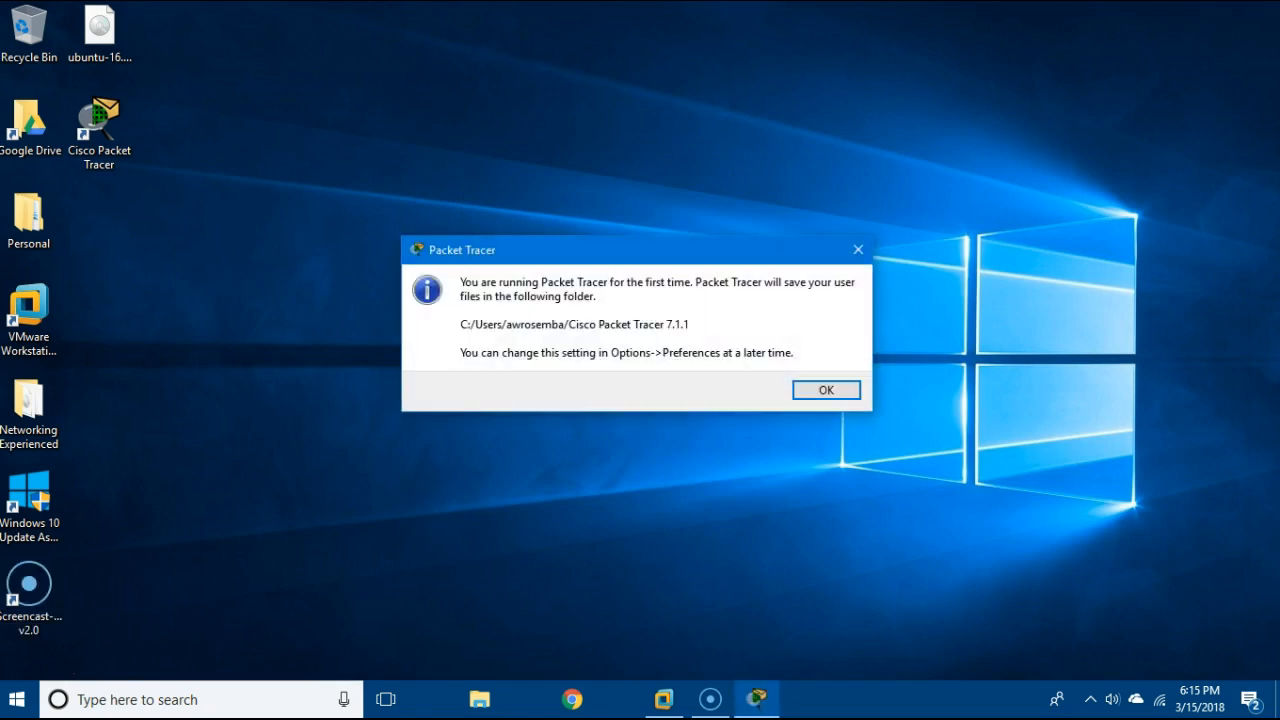
pyautogui.press('Return')
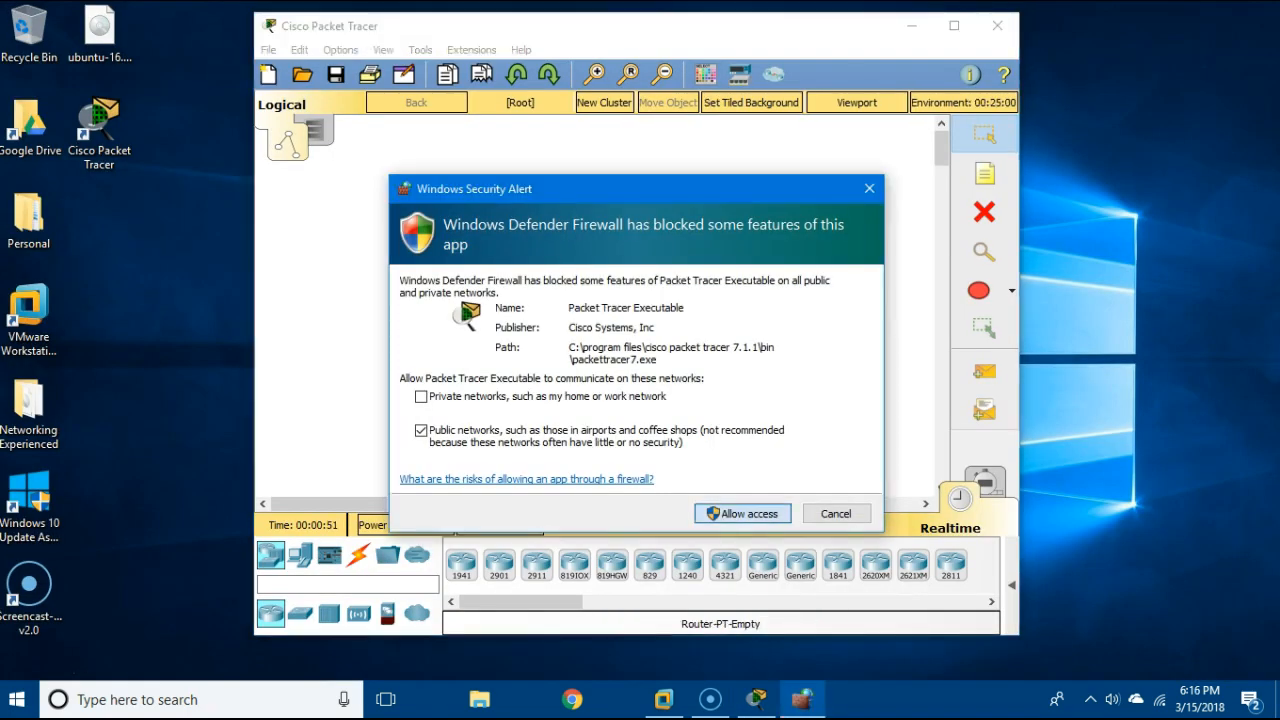
pyautogui.press('Return')
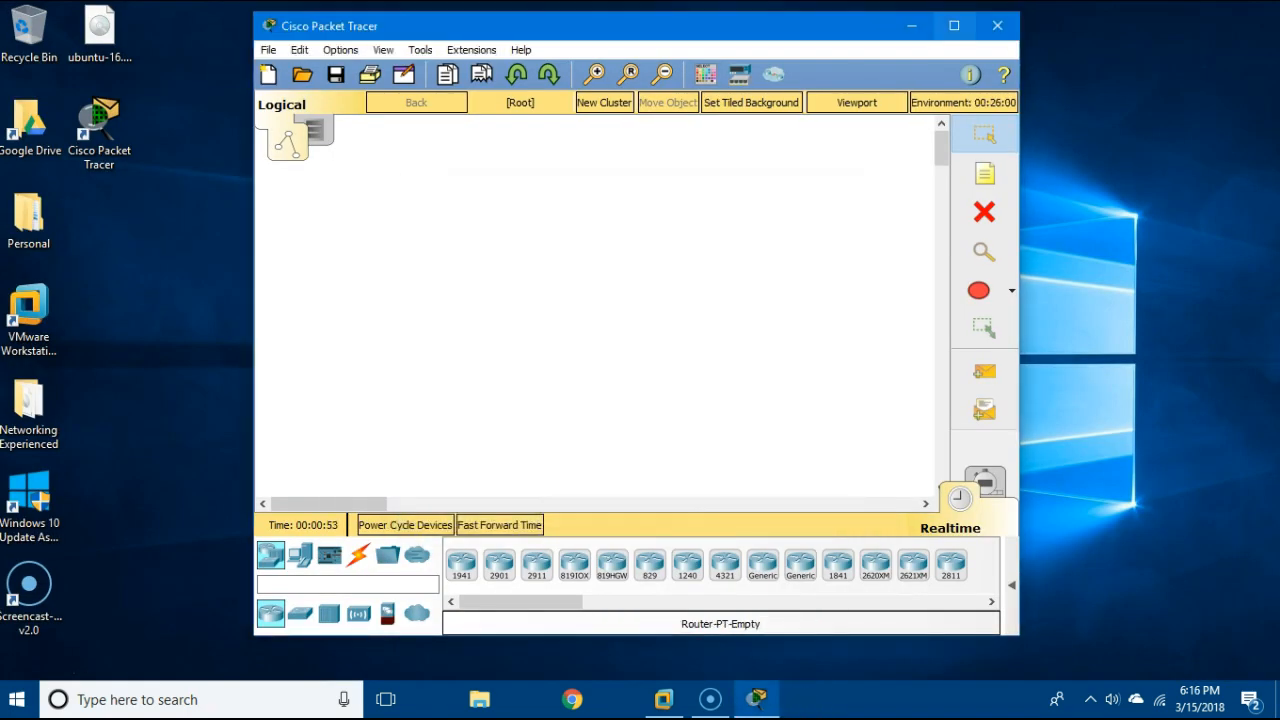
pyautogui.click(954, 25)
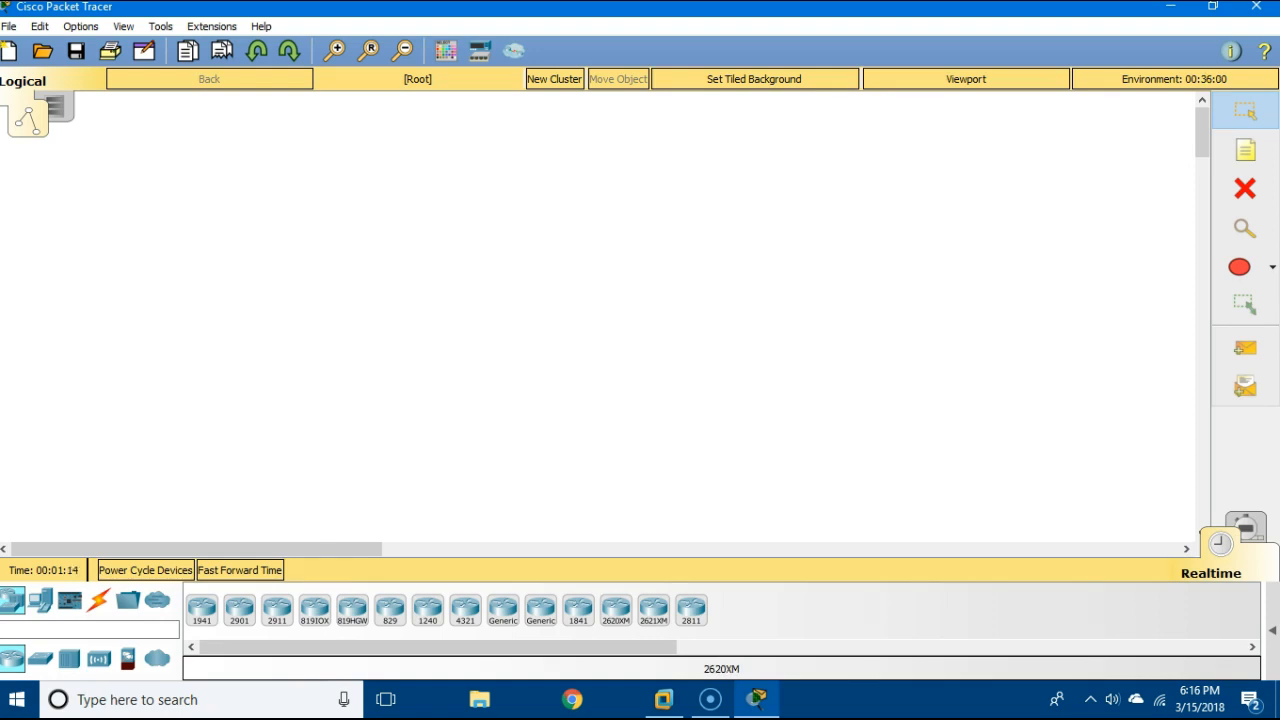
# Place a 2620XM router in the upper part of the logical workspace and open its physical device view
pyautogui.click(392, 205)
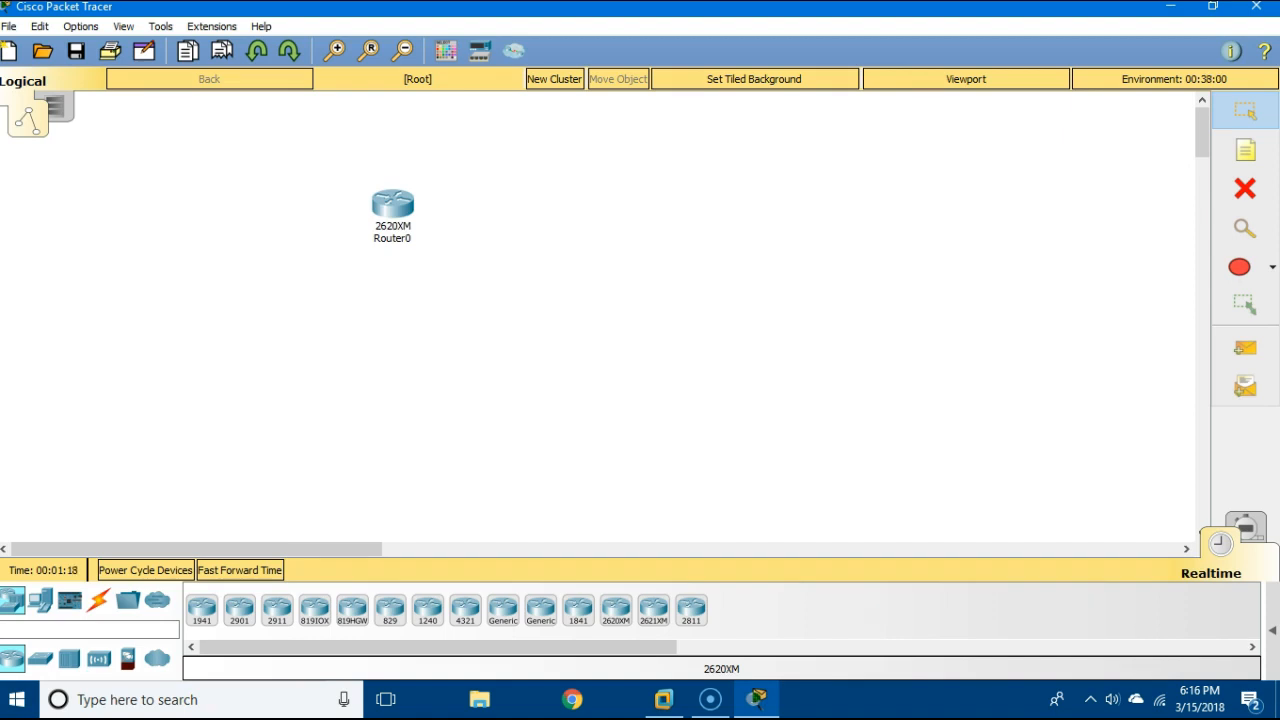
pyautogui.click(392, 205)
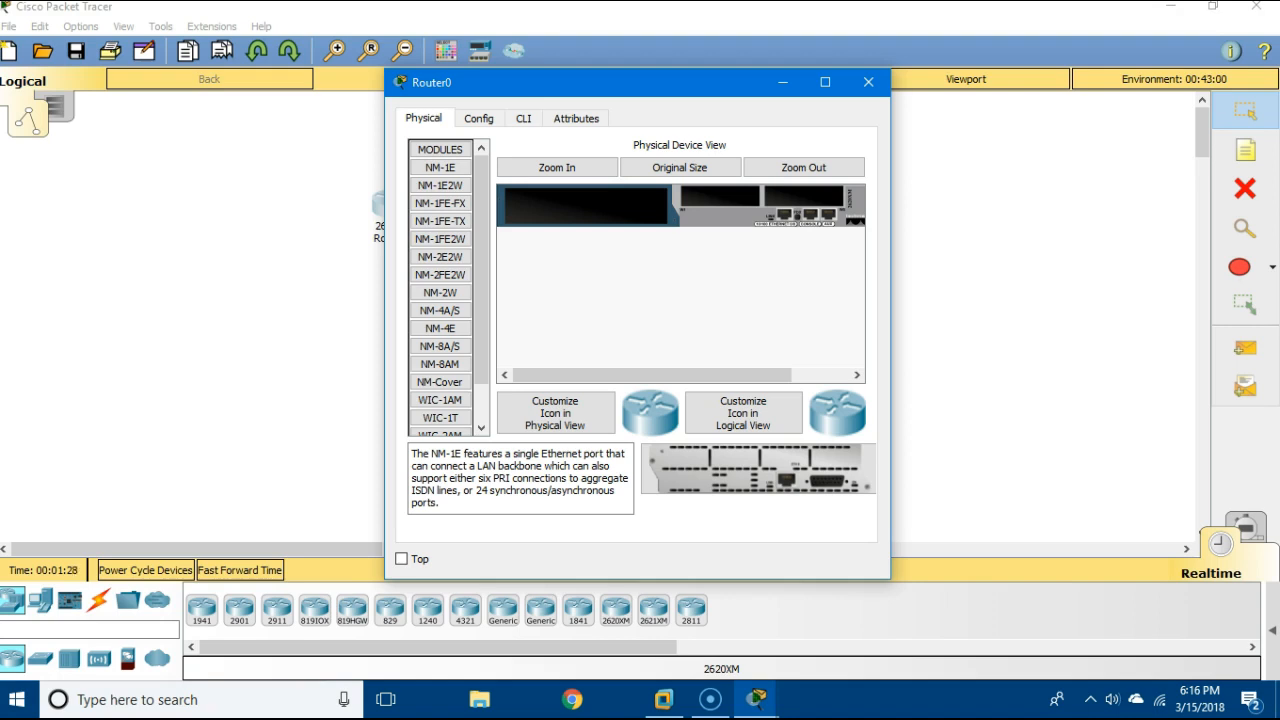
# Try to insert the NM-Cover module into the router's large empty slot while the power is on
pyautogui.scroll(-1, 440, 290)
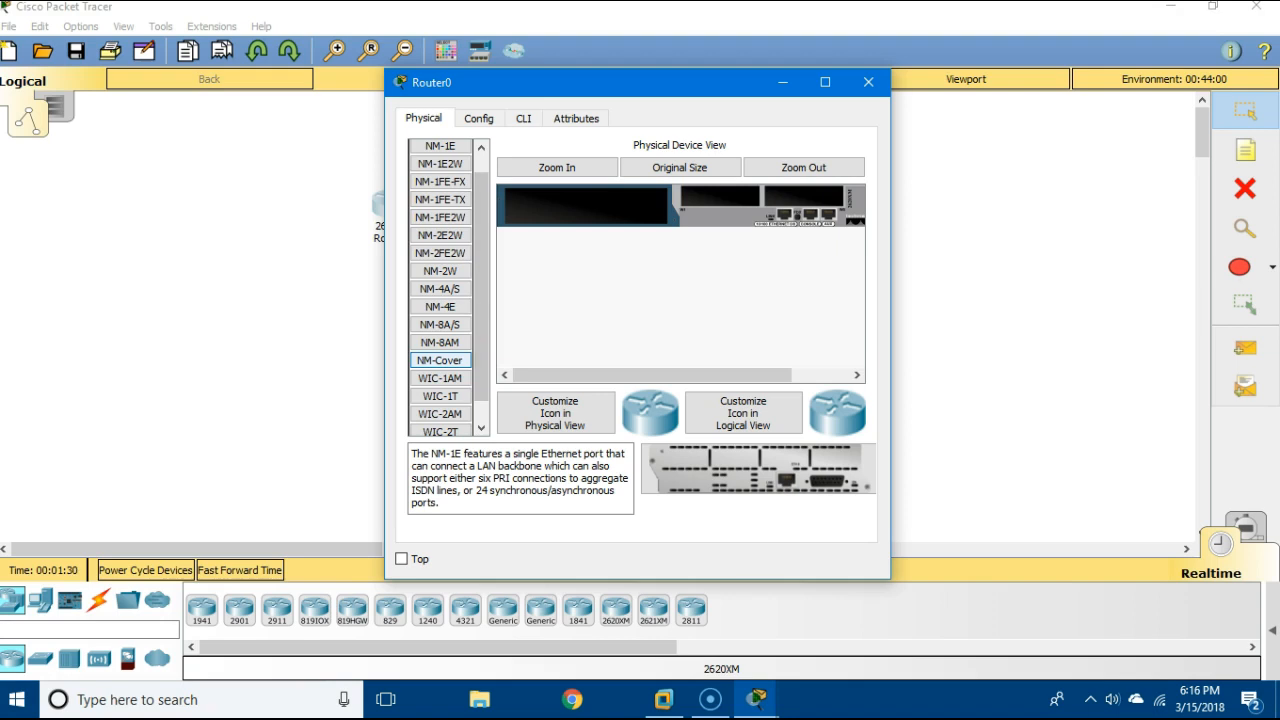
pyautogui.moveTo(440, 360); pyautogui.dragTo(585, 205)
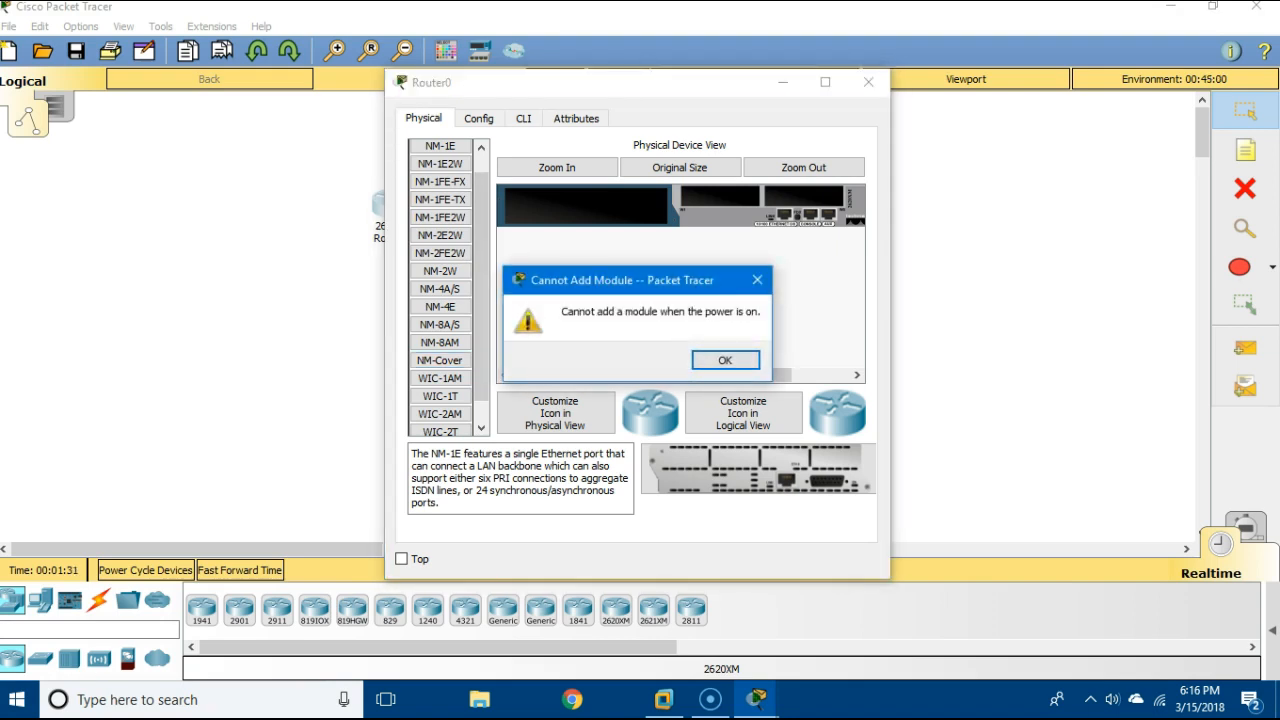
pyautogui.press('Return')
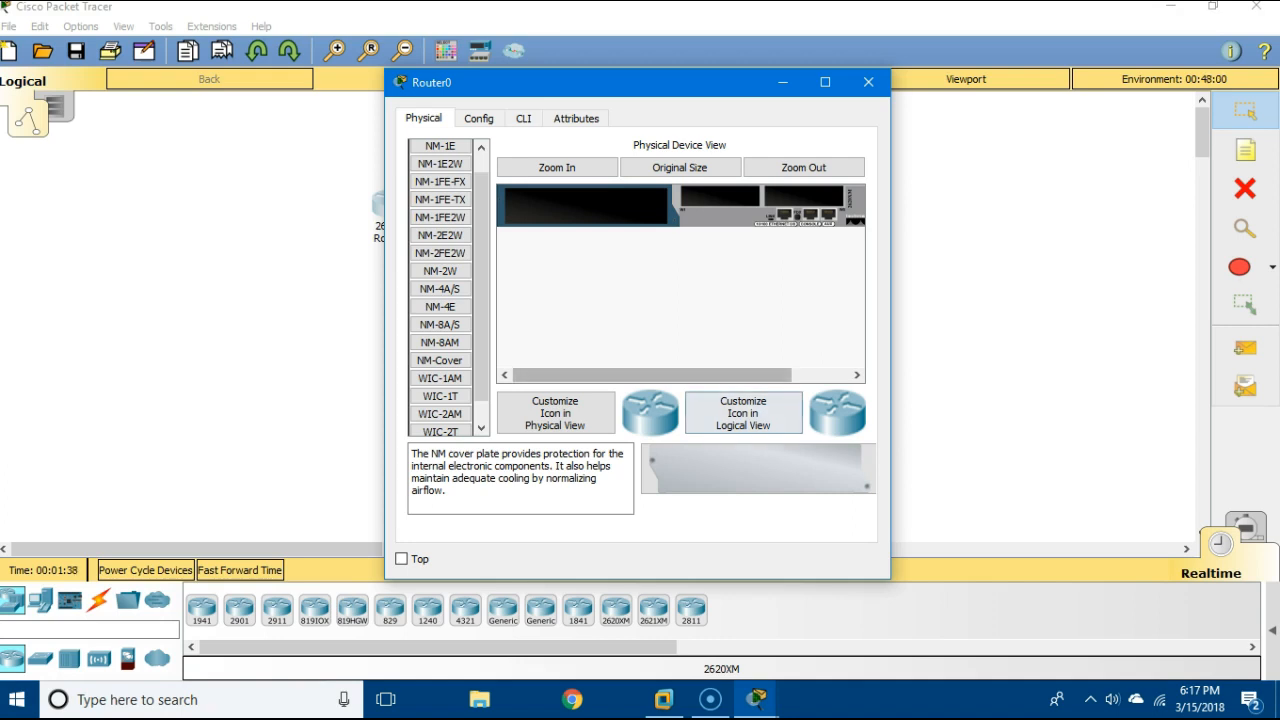
# Switch off the router's power and insert the NM-Cover module into the large empty slot
pyautogui.moveTo(750, 375); pyautogui.dragTo(808, 375)
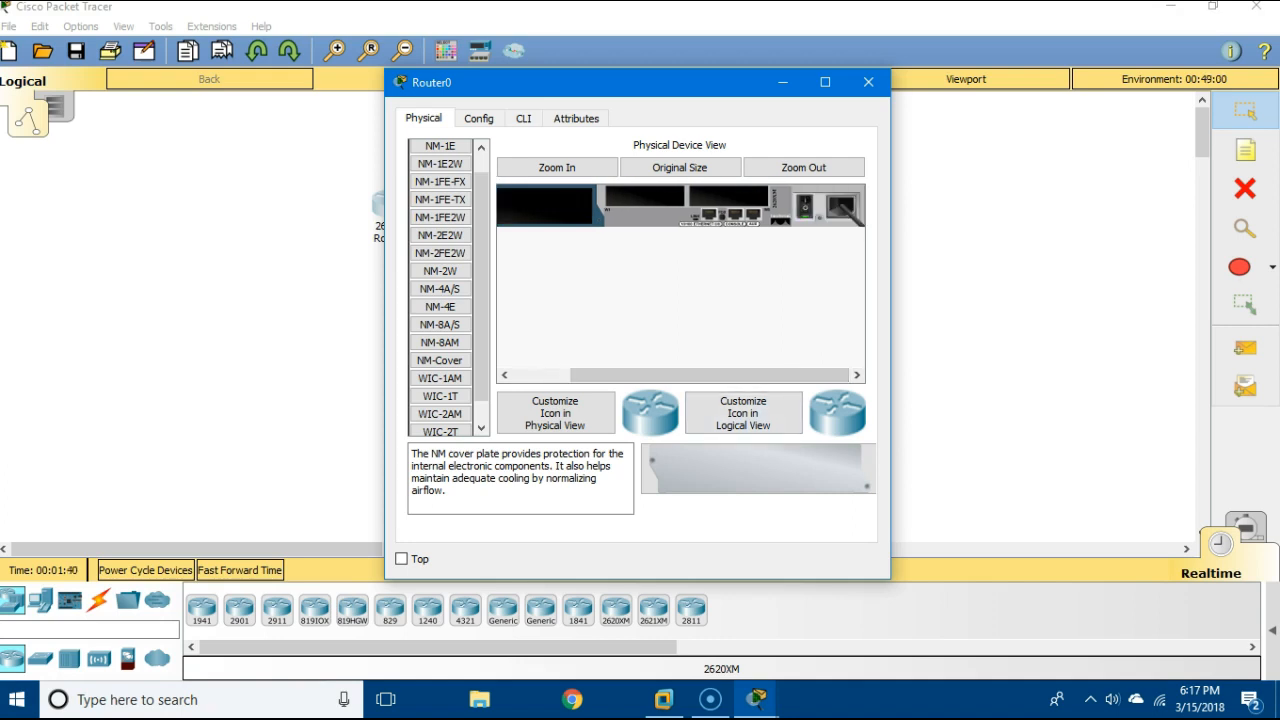
pyautogui.moveTo(700, 375); pyautogui.dragTo(636, 375)
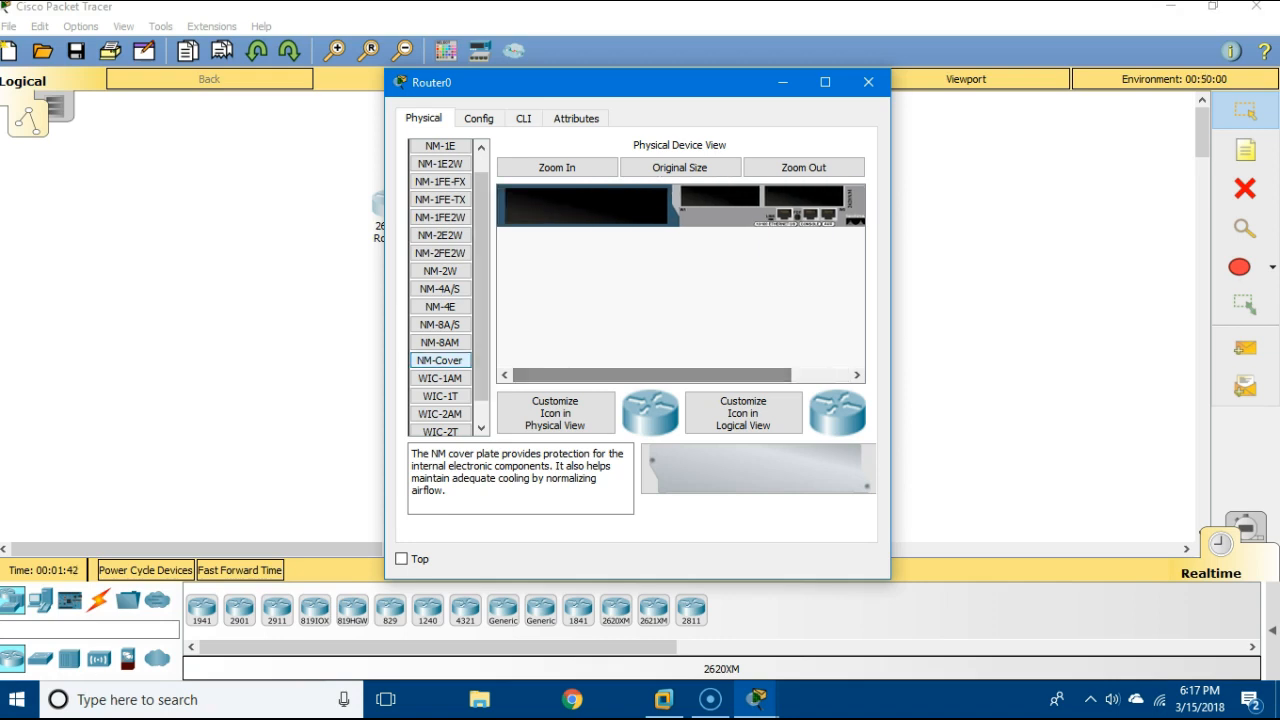
pyautogui.click(440, 360)
pyautogui.moveTo(440, 360); pyautogui.dragTo(588, 205)
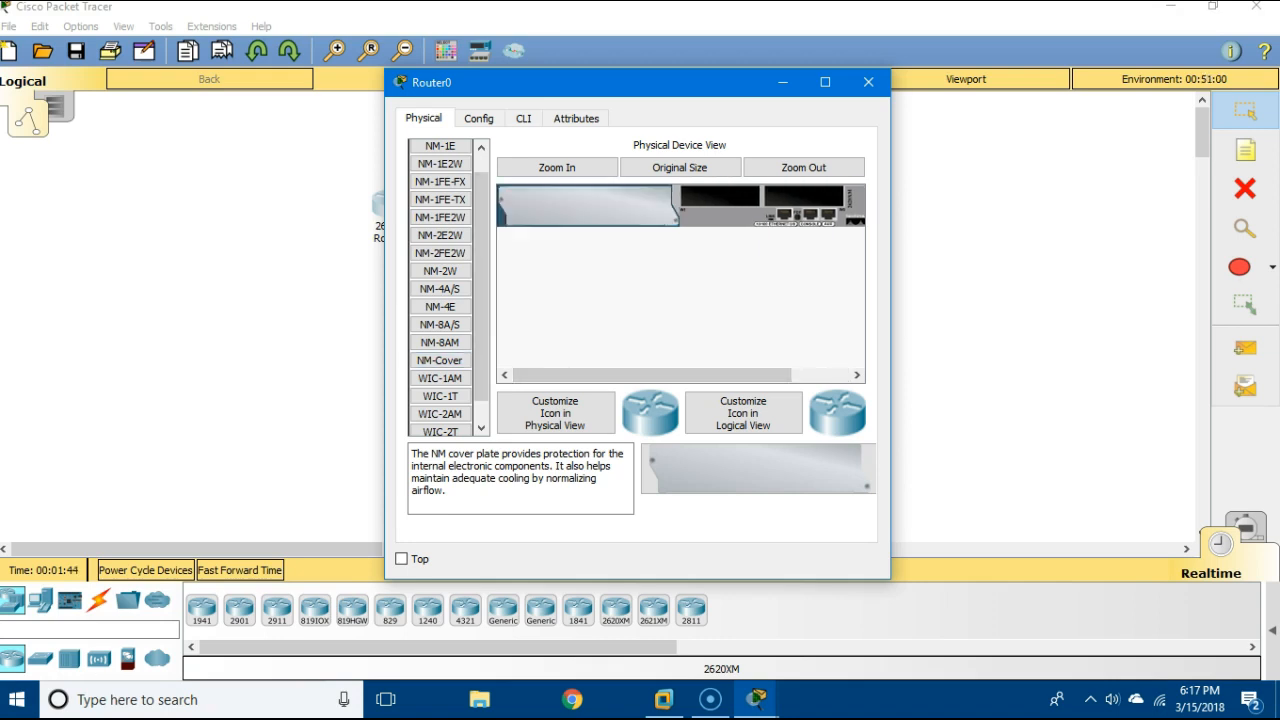
# Install a WIC-2T module in each of the router's two small slots and switch its power back on
pyautogui.scroll(-1, 440, 400)
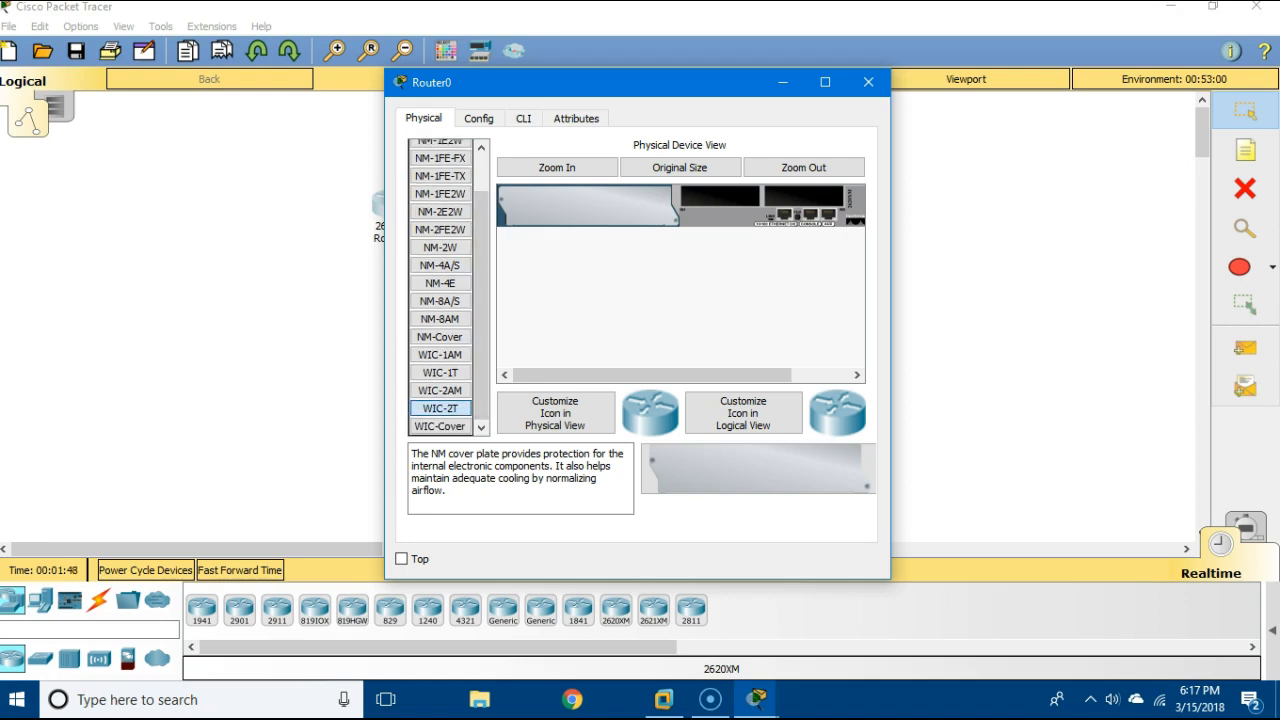
pyautogui.click(440, 408)
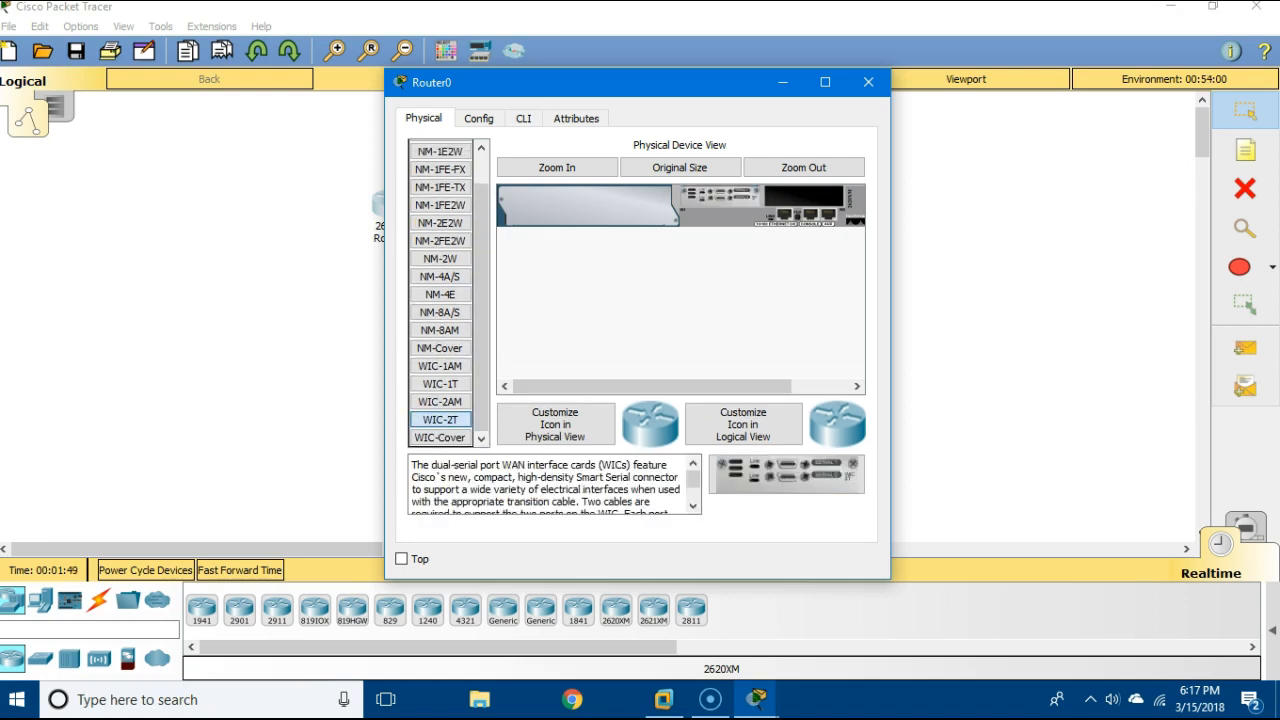
pyautogui.moveTo(440, 419); pyautogui.dragTo(804, 196)
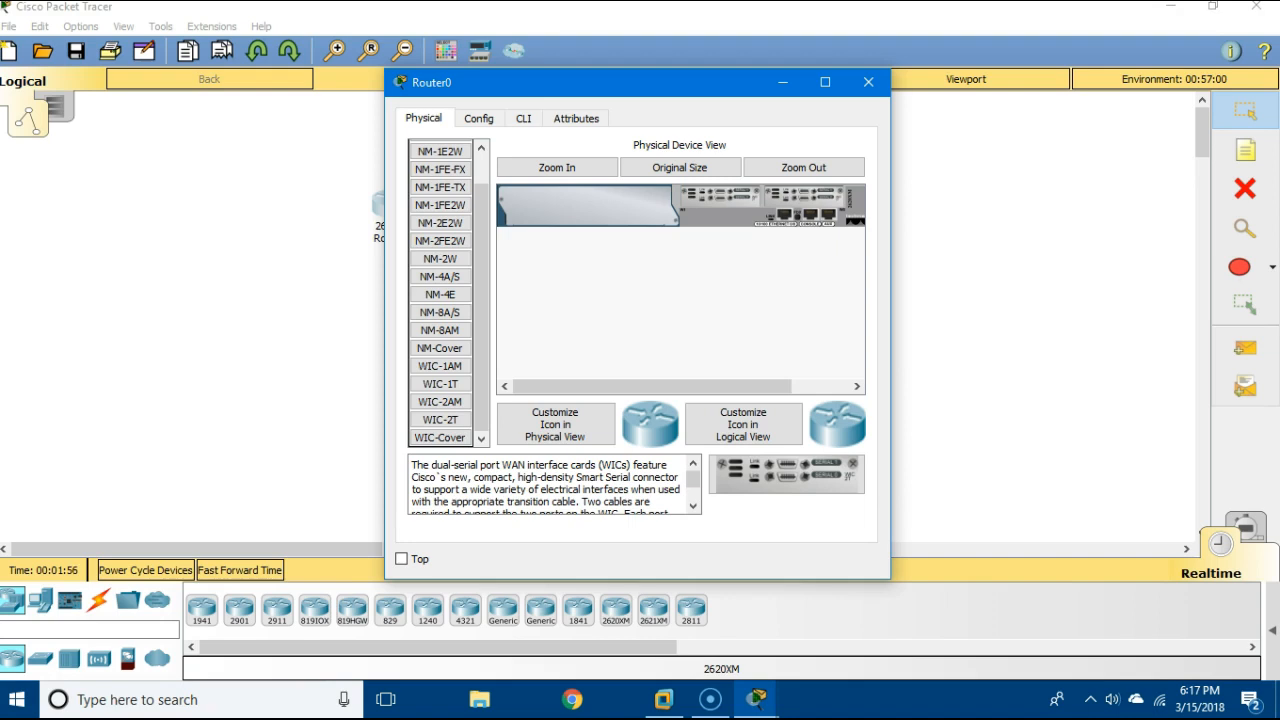
pyautogui.moveTo(652, 386); pyautogui.dragTo(710, 386)
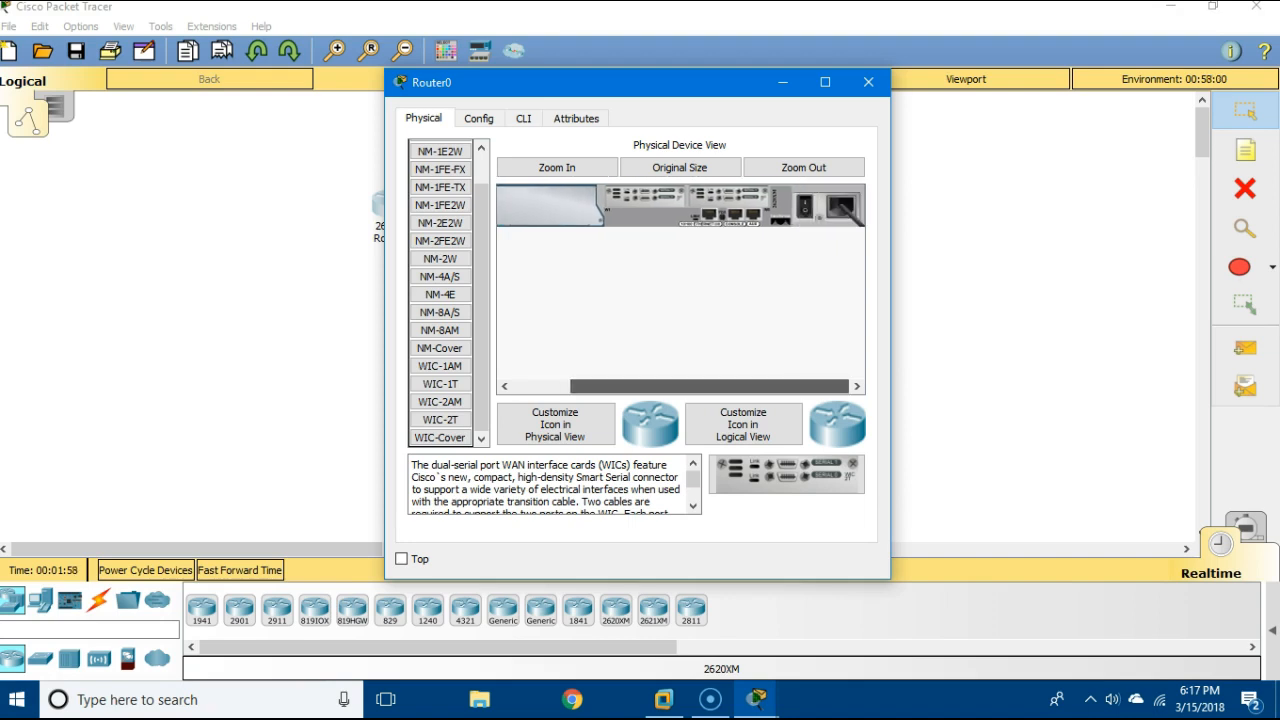
pyautogui.click(806, 207)
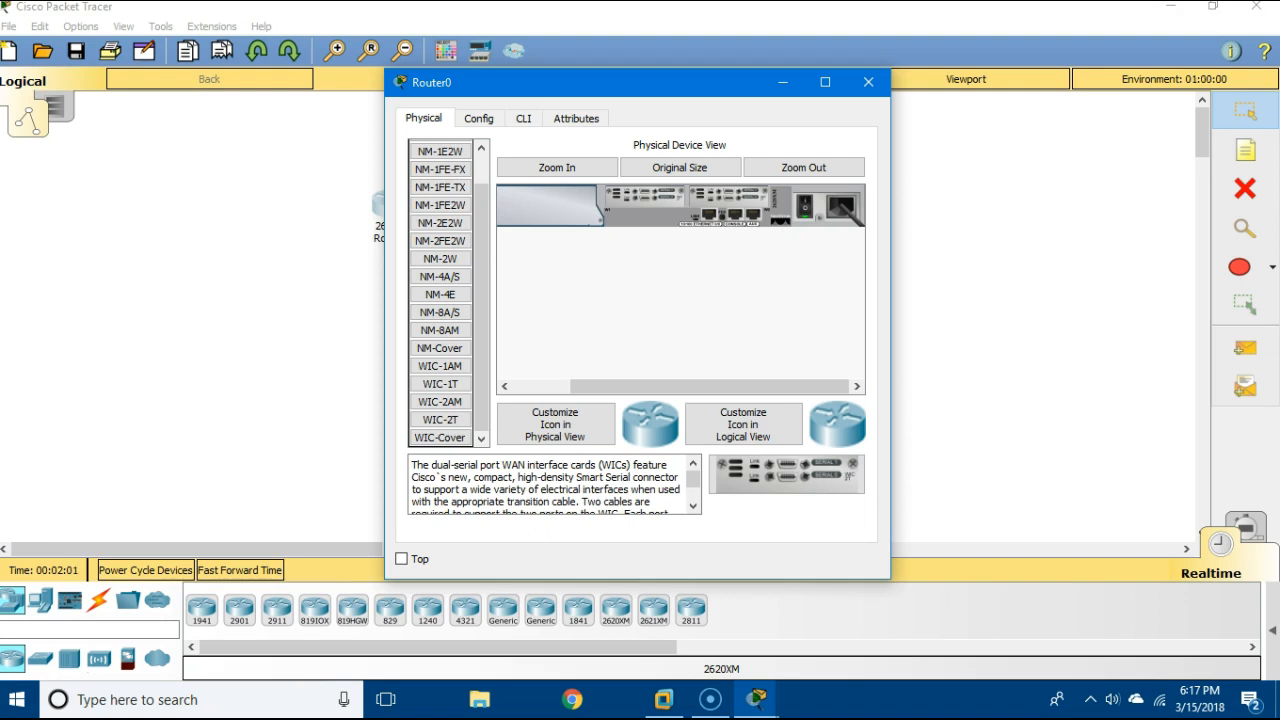
# Answer no to the initial configuration dialog in the router's CLI, continue to the Router> prompt, and close the router window
pyautogui.click(516, 119)
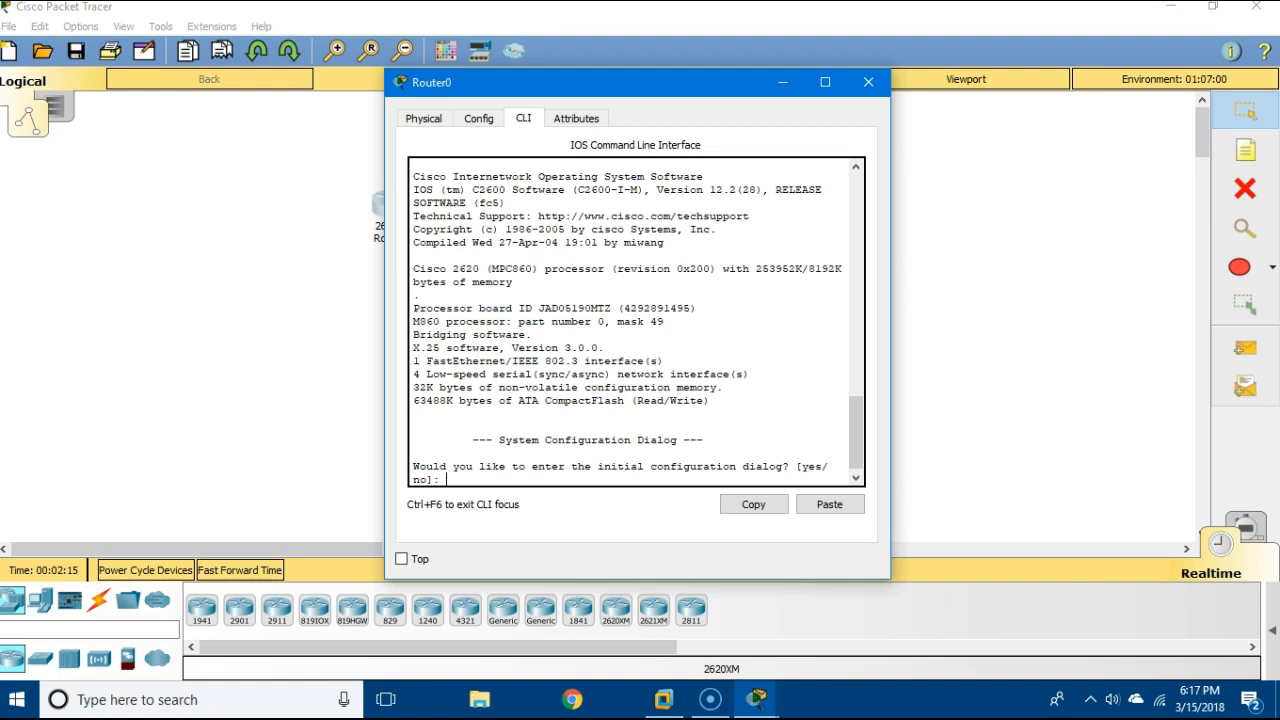
pyautogui.write('no')
pyautogui.press('Return')
pyautogui.press('Return')
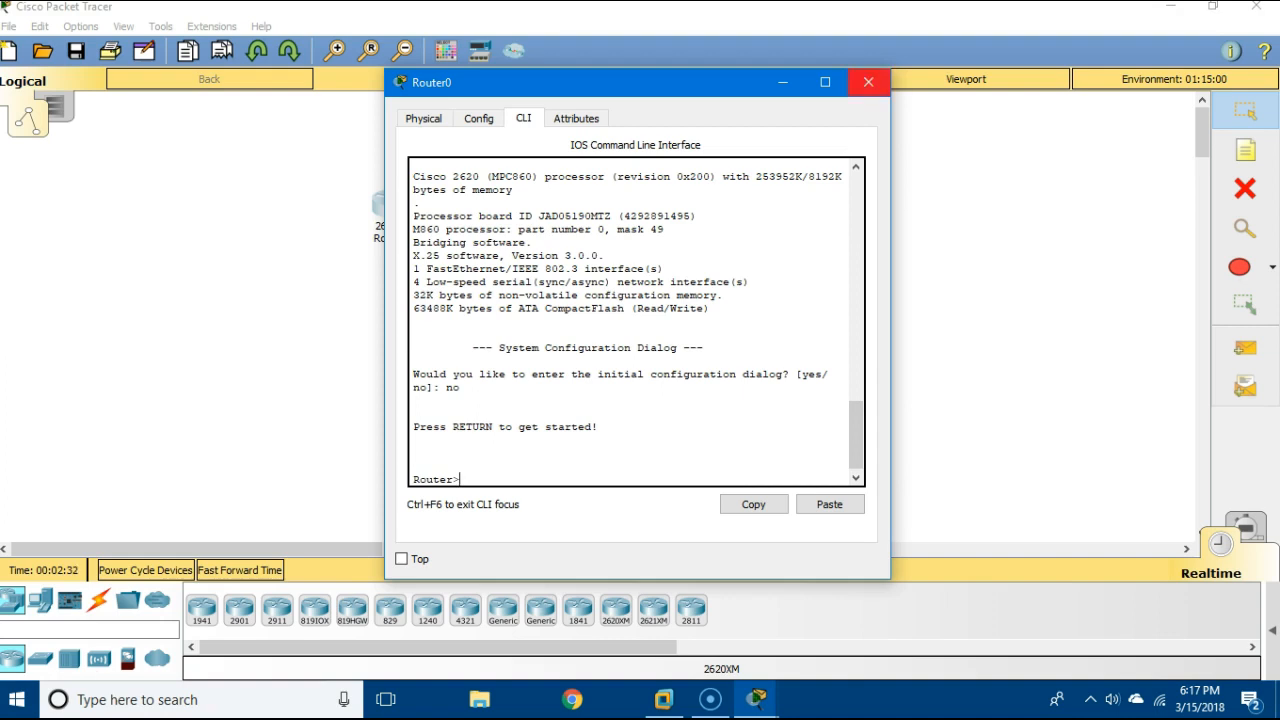
pyautogui.click(868, 82)
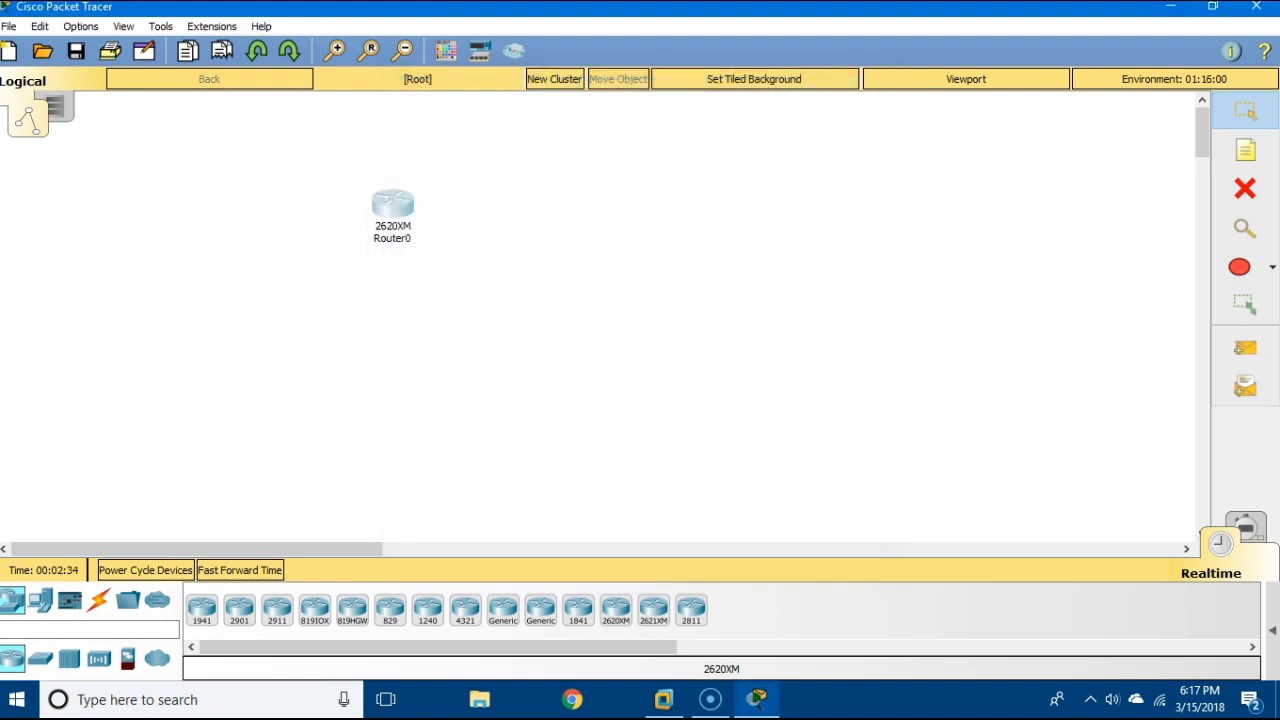
pyautogui.click(393, 204)
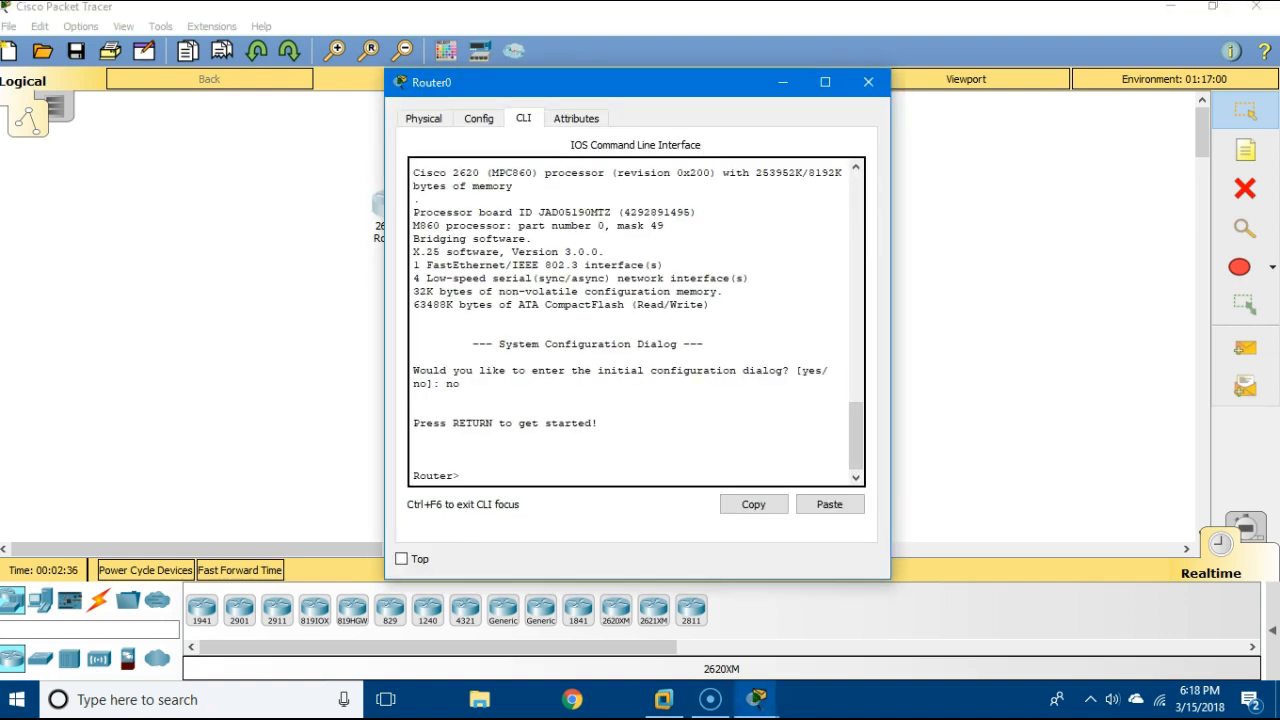
pyautogui.click(868, 82)
# Duplicate the configured 2620XM router three times and arrange the copies in a row beside the original
pyautogui.moveTo(314, 146); pyautogui.dragTo(485, 261)
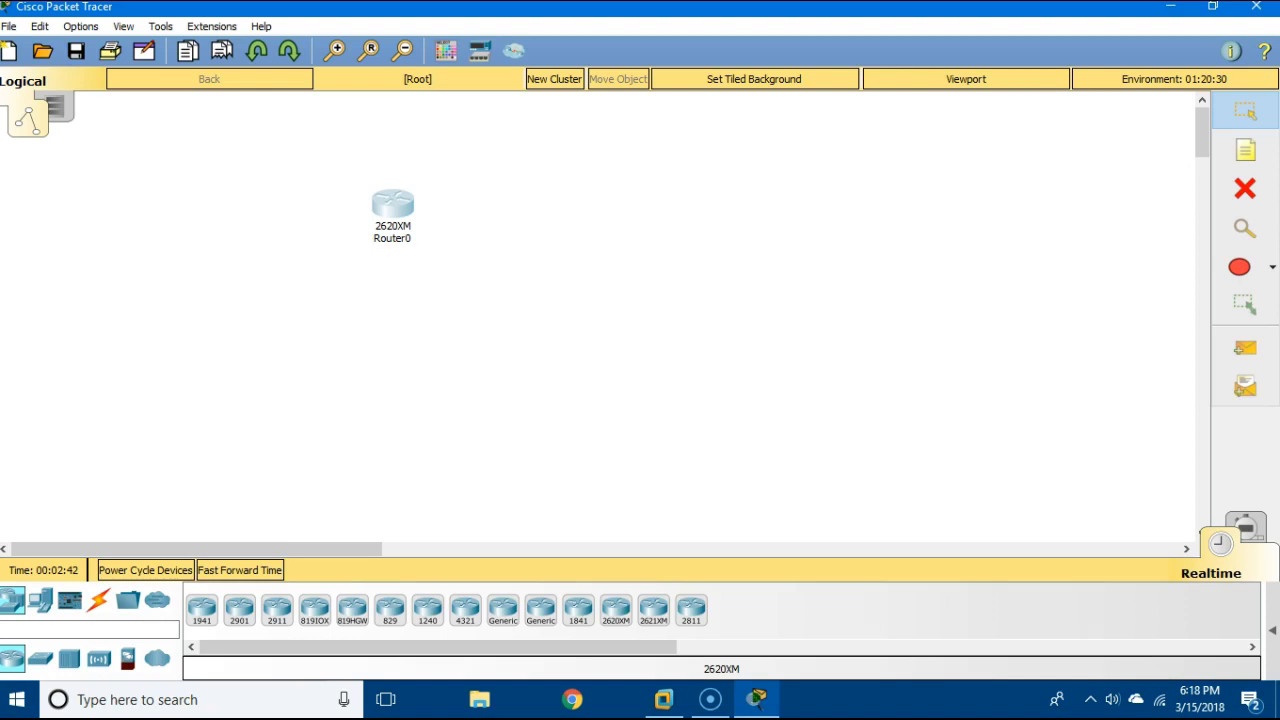
pyautogui.hotkey('ctrl', 'v')
pyautogui.moveTo(388, 158); pyautogui.dragTo(489, 205)
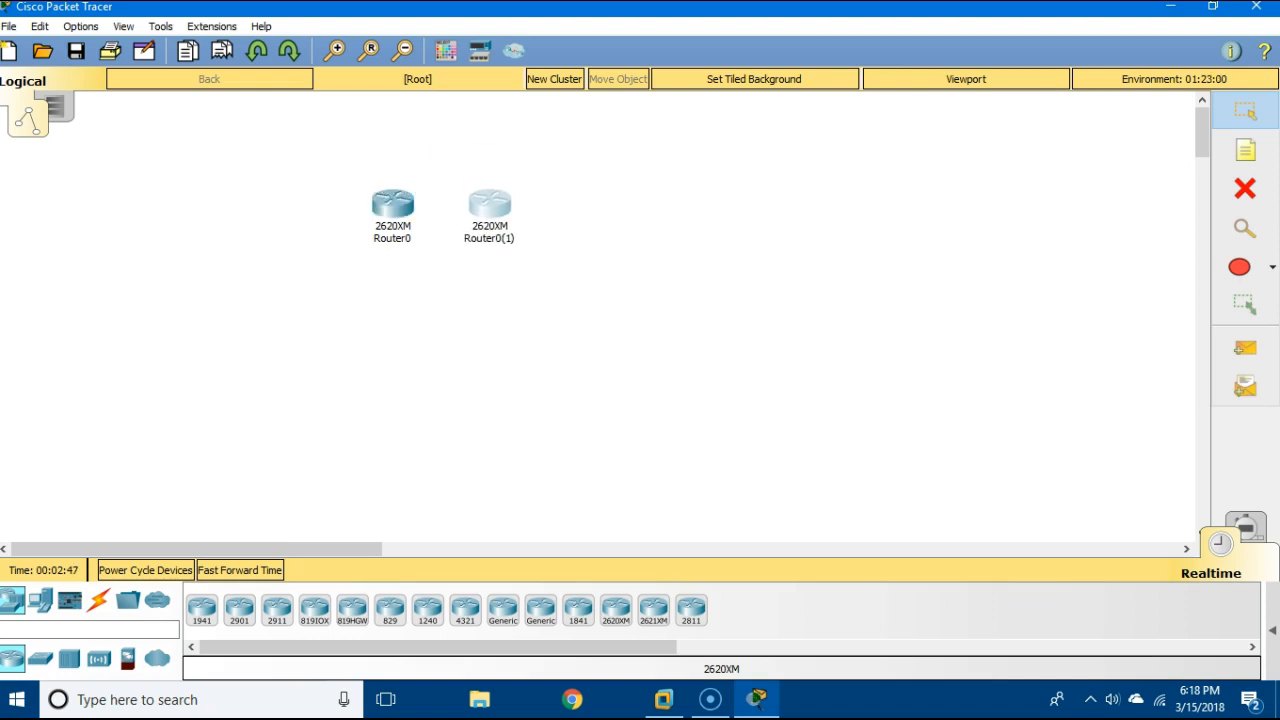
pyautogui.hotkey('ctrl', 'v')
pyautogui.moveTo(388, 158); pyautogui.dragTo(588, 202)
pyautogui.hotkey('ctrl', 'v')
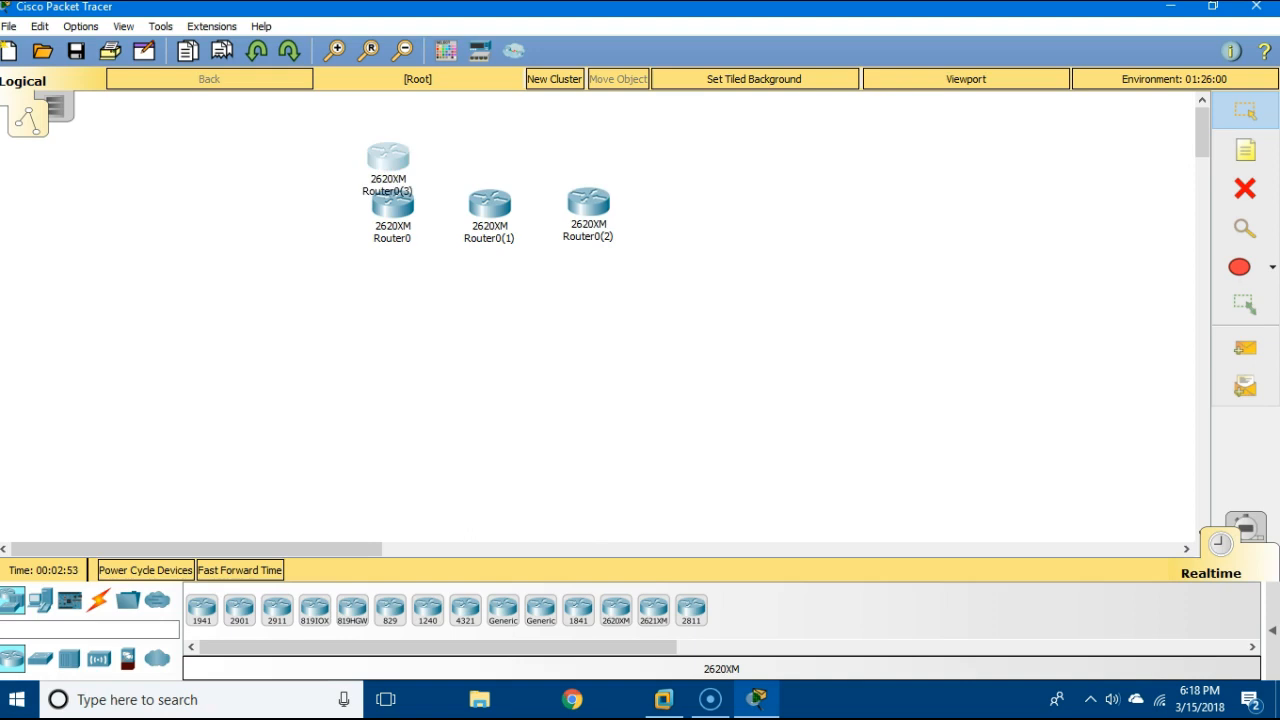
pyautogui.moveTo(388, 158); pyautogui.dragTo(682, 200)
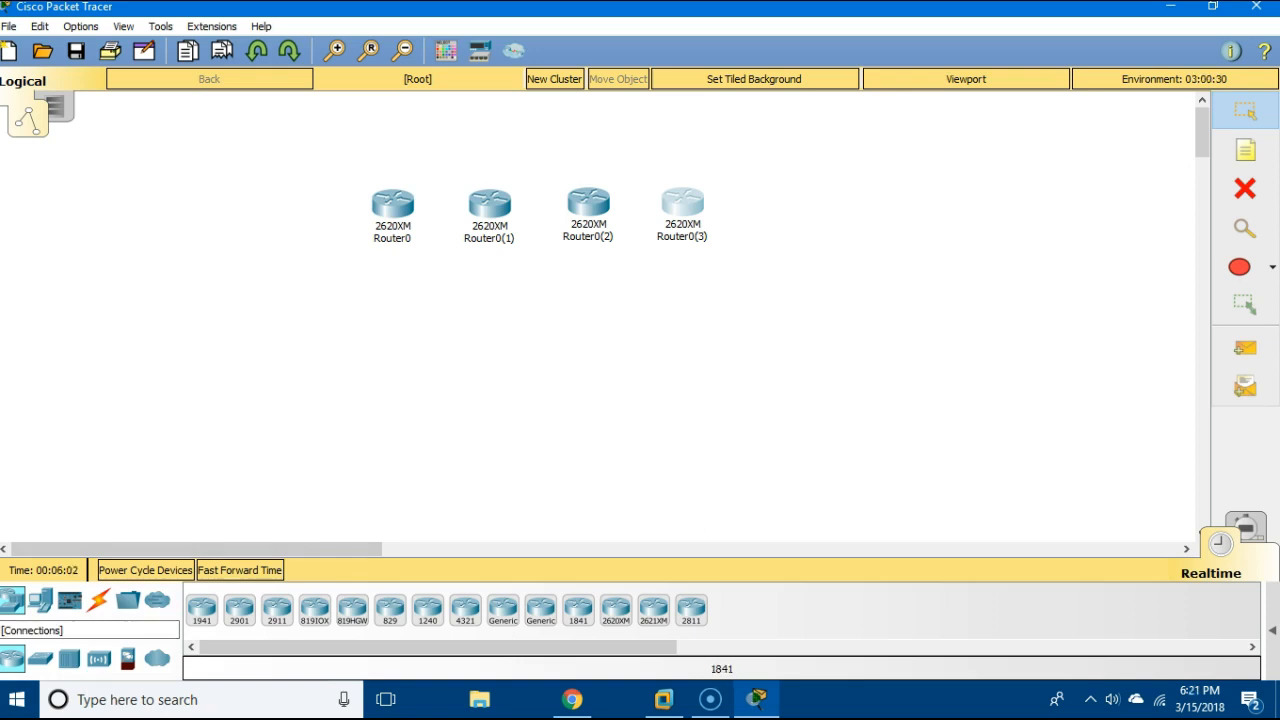
# Connect Serial0/1 of Router0 to Serial0/0 of Router0(1) with a Serial DCE cable
pyautogui.click(98, 600)
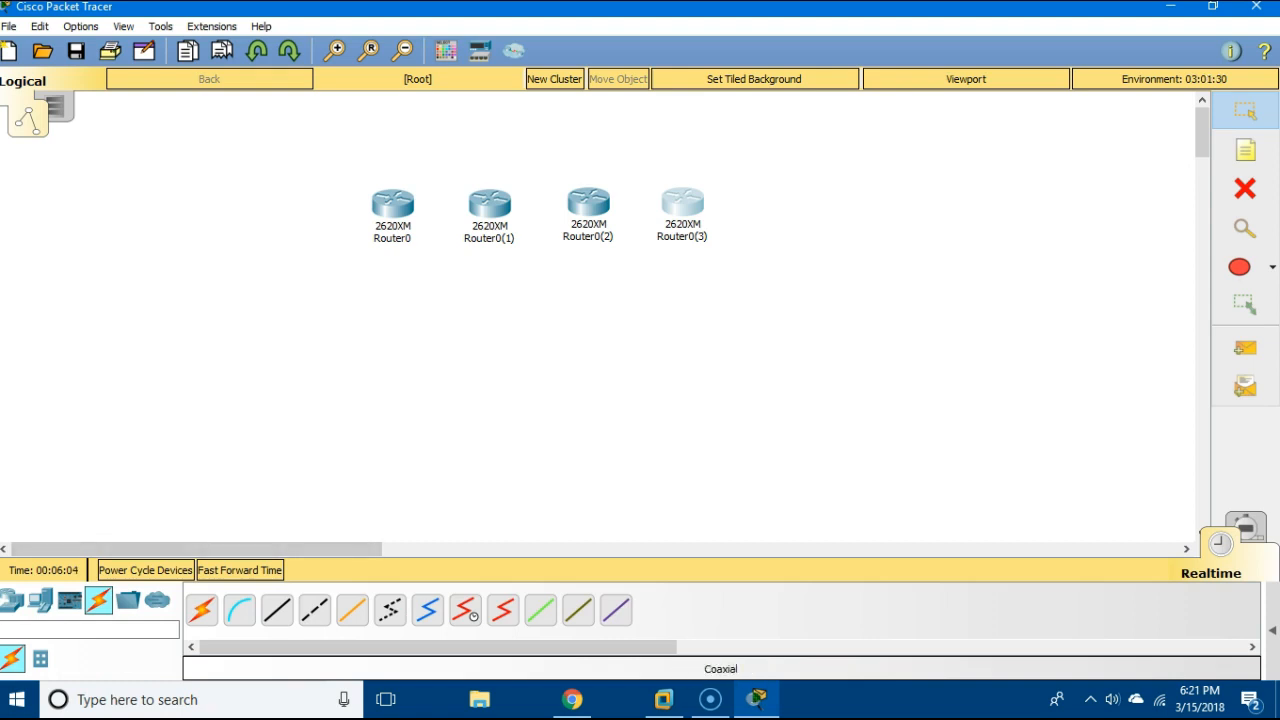
pyautogui.click(465, 610)
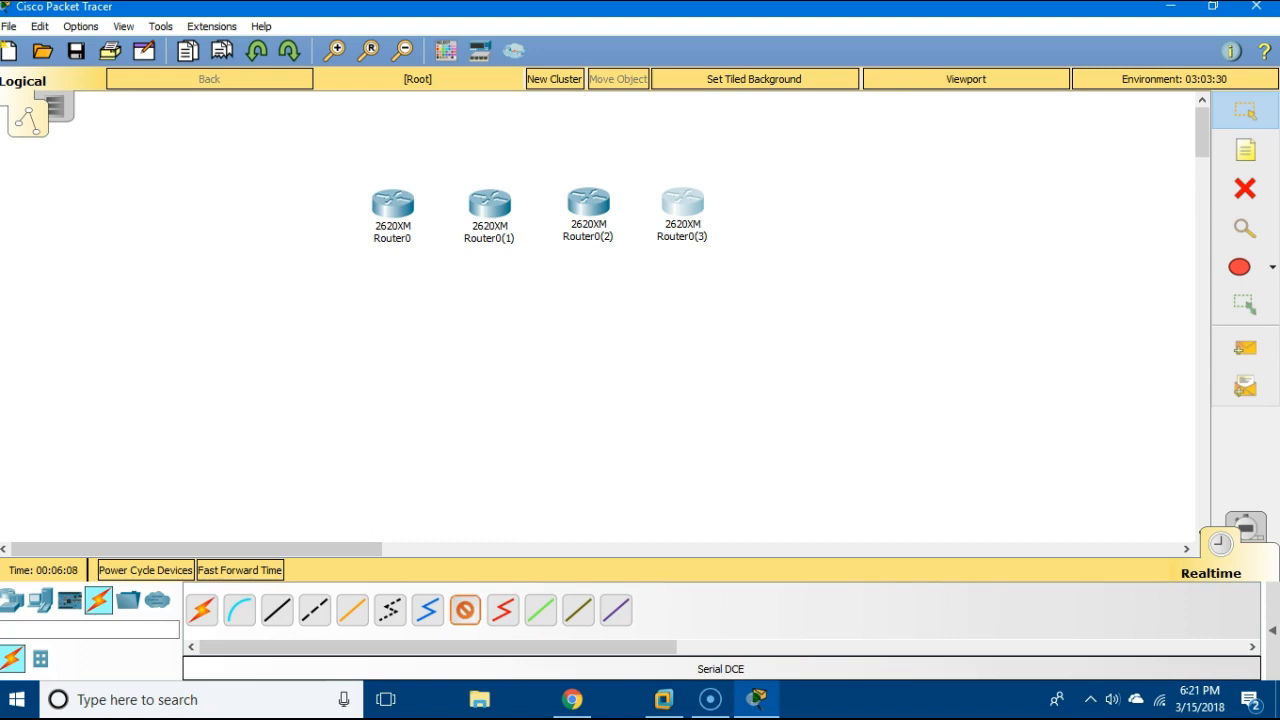
pyautogui.click(398, 204)
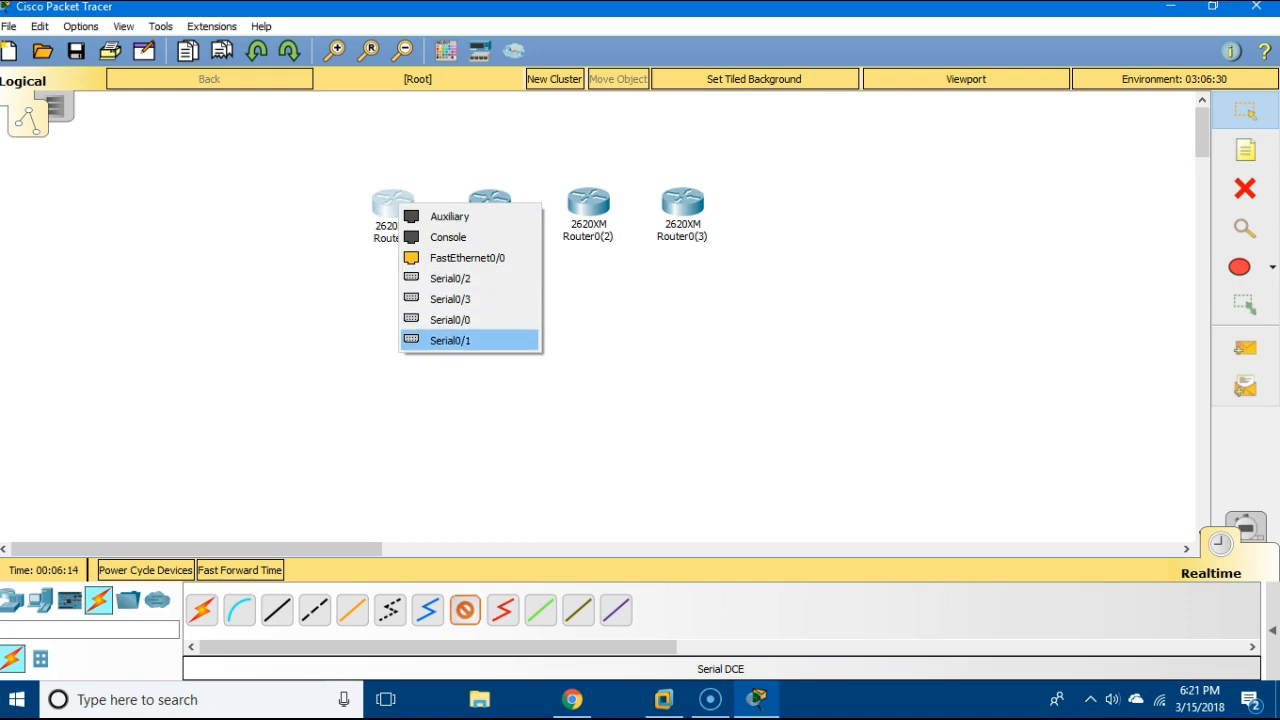
pyautogui.click(450, 340)
pyautogui.click(498, 208)
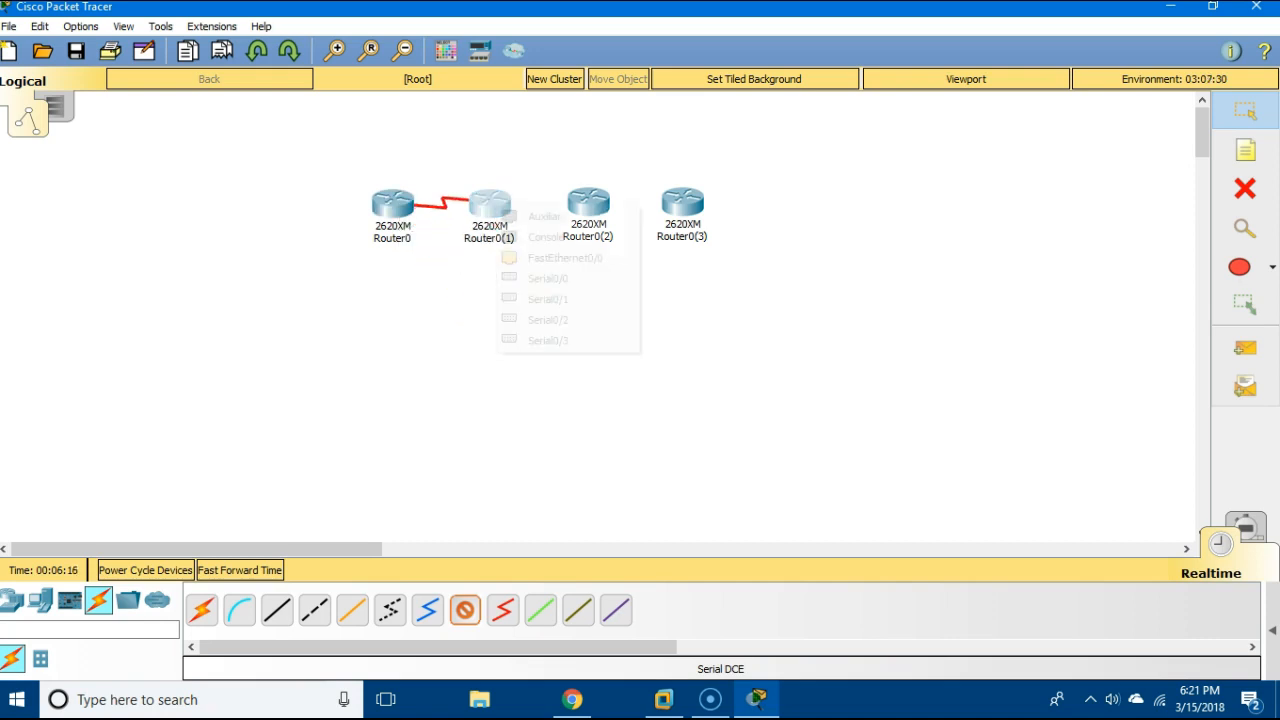
pyautogui.click(548, 278)
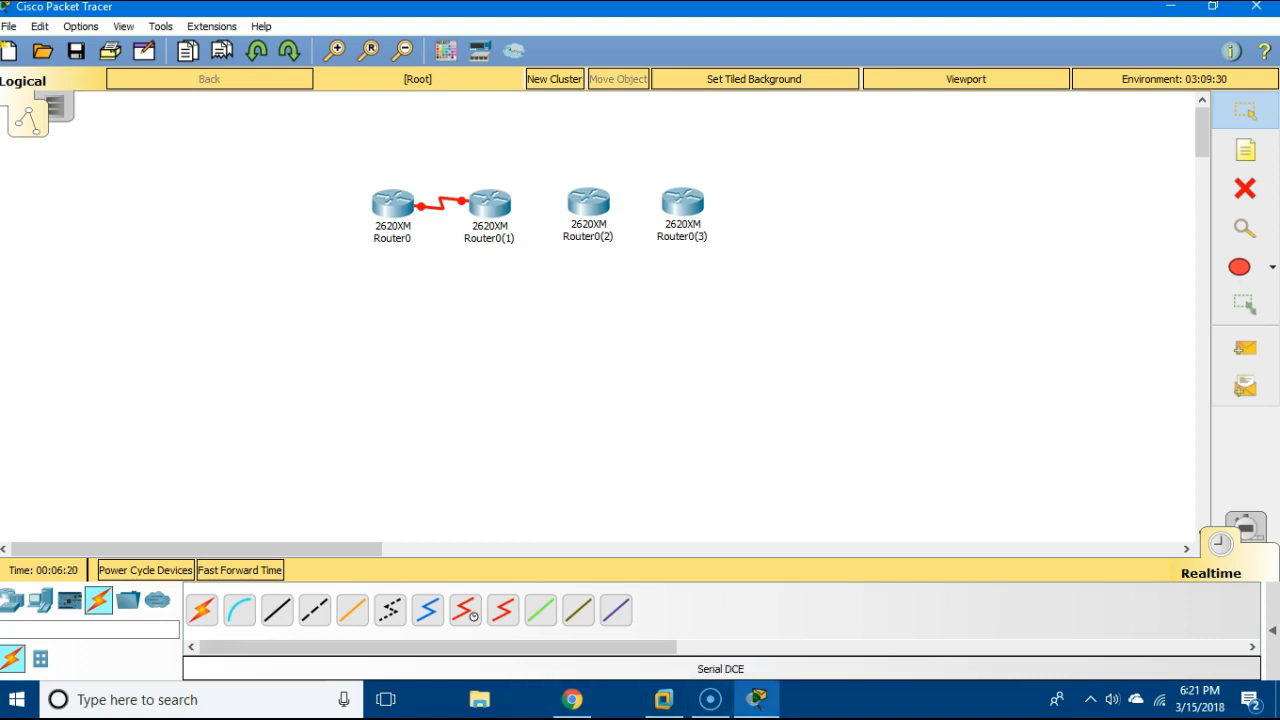
# Check the workbook's topology diagram in Chrome and link Router0(1) Serial0/2 to Router0(2) Serial0/1 with a Serial DCE cable in Packet Tracer
pyautogui.click(572, 699)
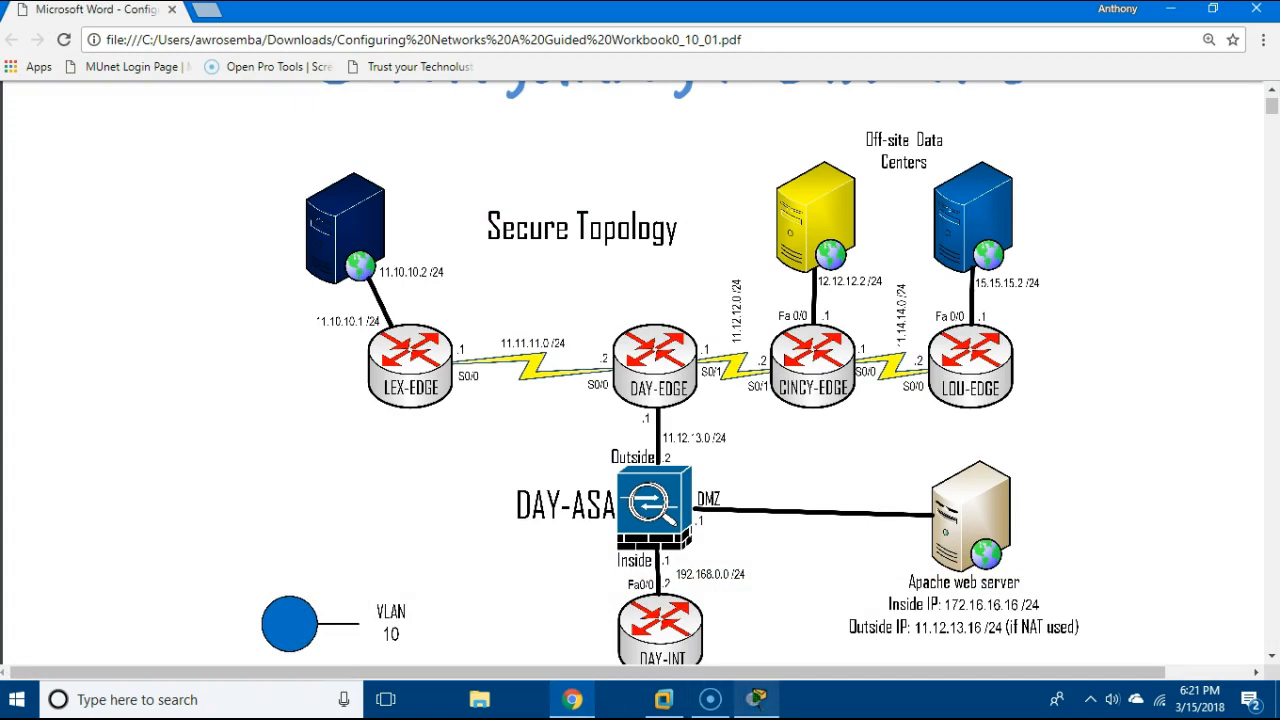
pyautogui.click(757, 699)
pyautogui.click(490, 204)
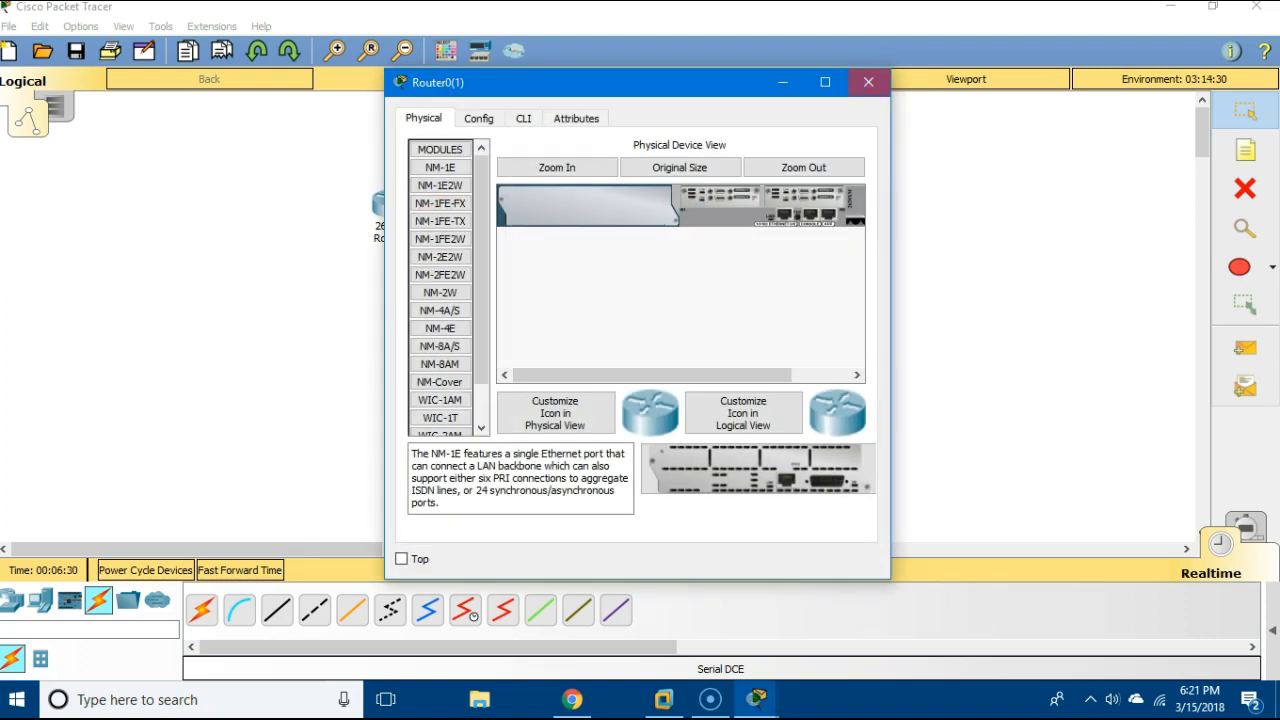
pyautogui.click(868, 82)
pyautogui.click(500, 200)
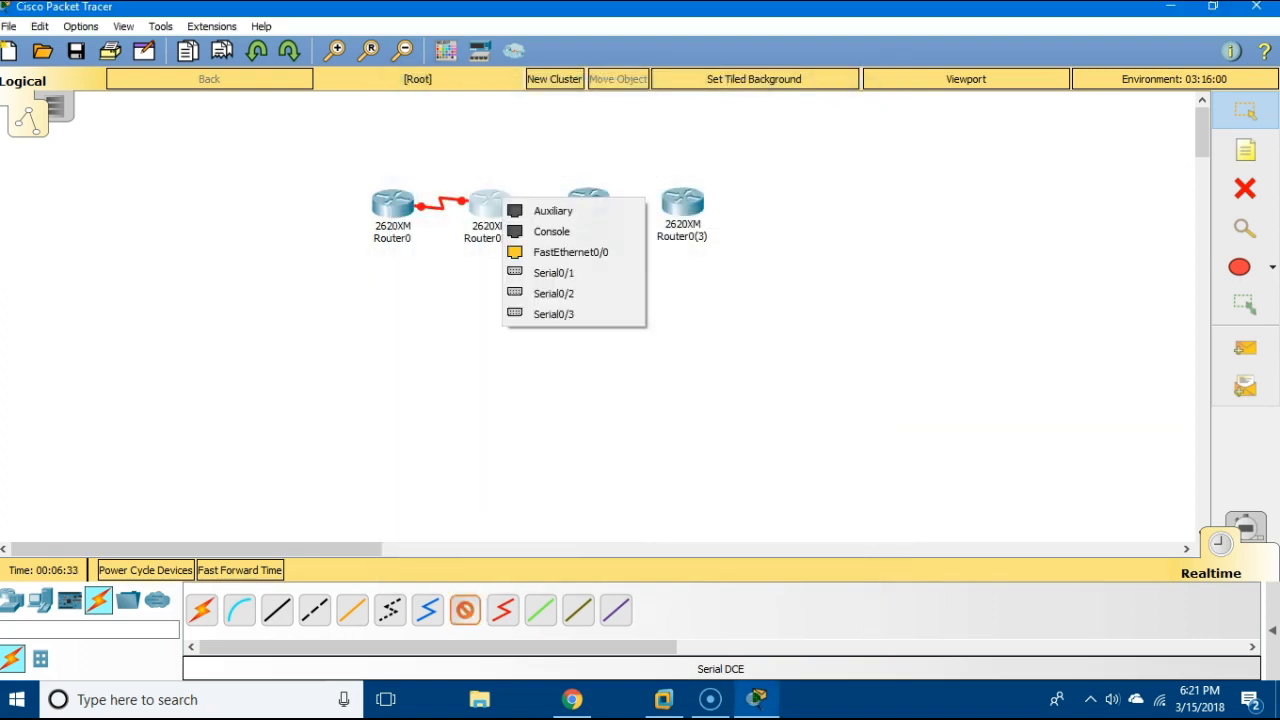
pyautogui.click(545, 291)
pyautogui.click(586, 202)
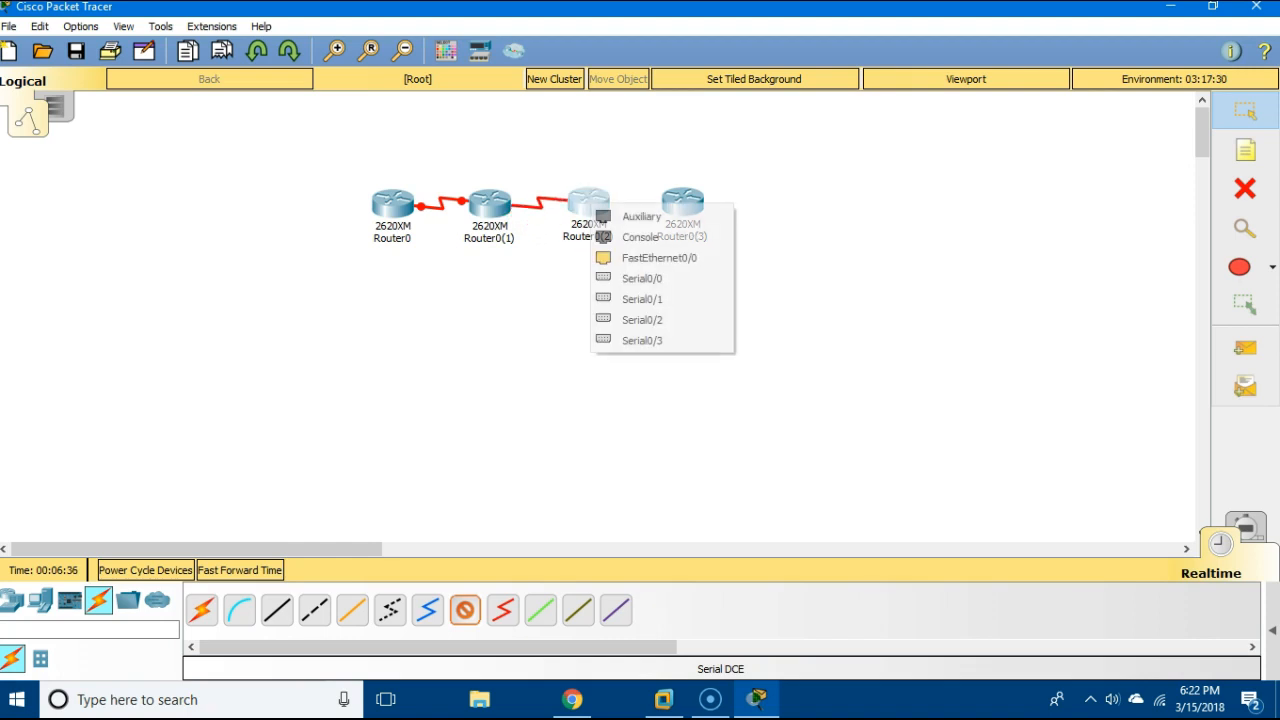
pyautogui.click(625, 297)
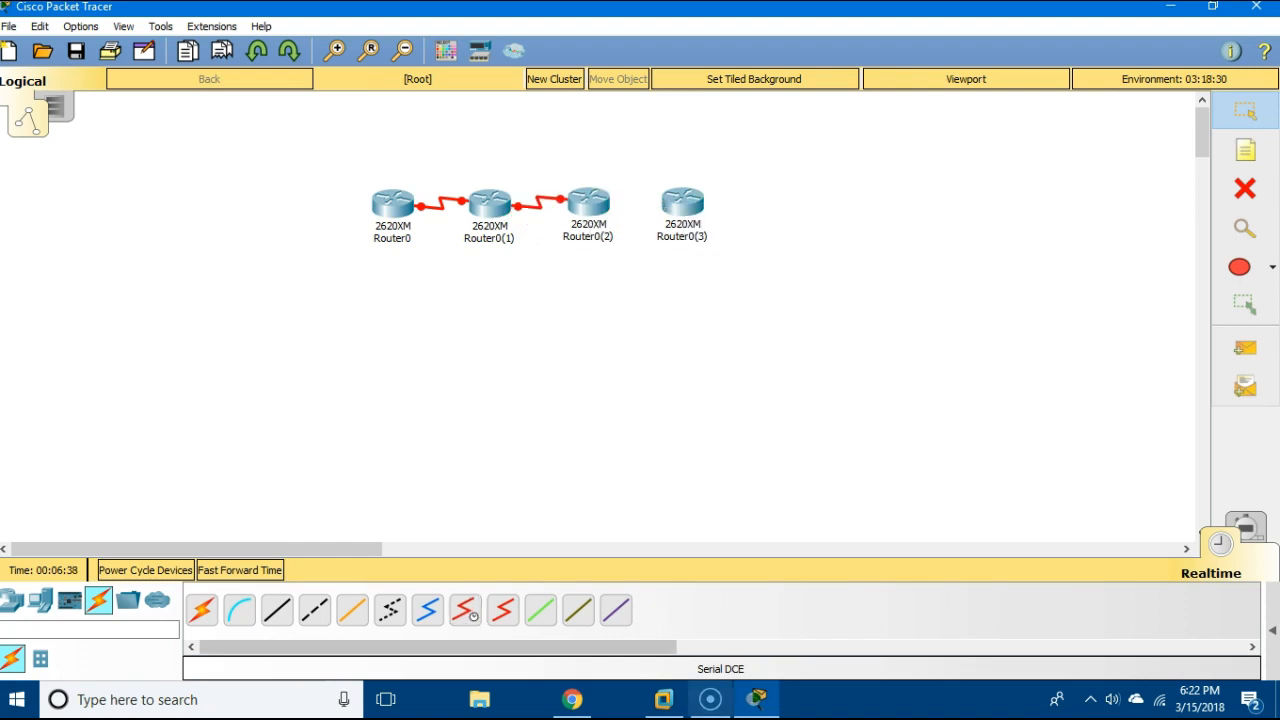
# Consult the topology diagram again and link Router0(2) Serial0/0 to Router0(3) Serial0/0 with a Serial DCE cable
pyautogui.hotkey('alt', 'Tab')
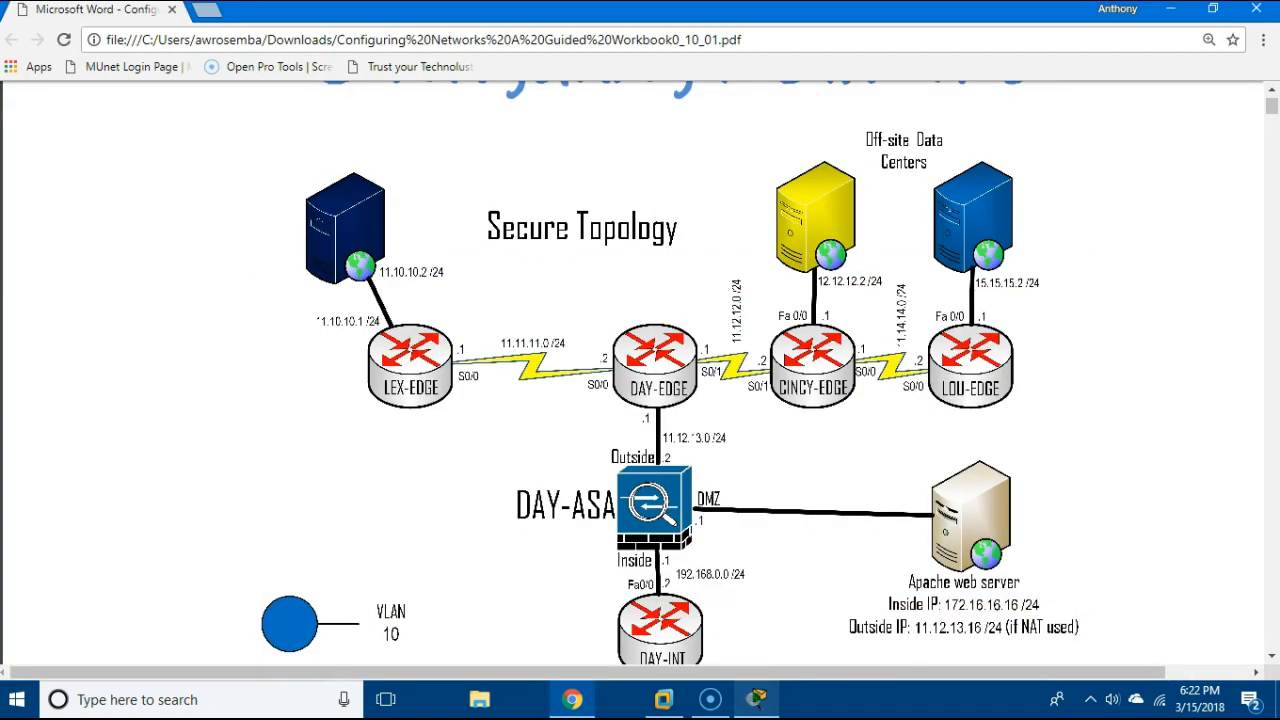
pyautogui.hotkey('alt', 'Tab')
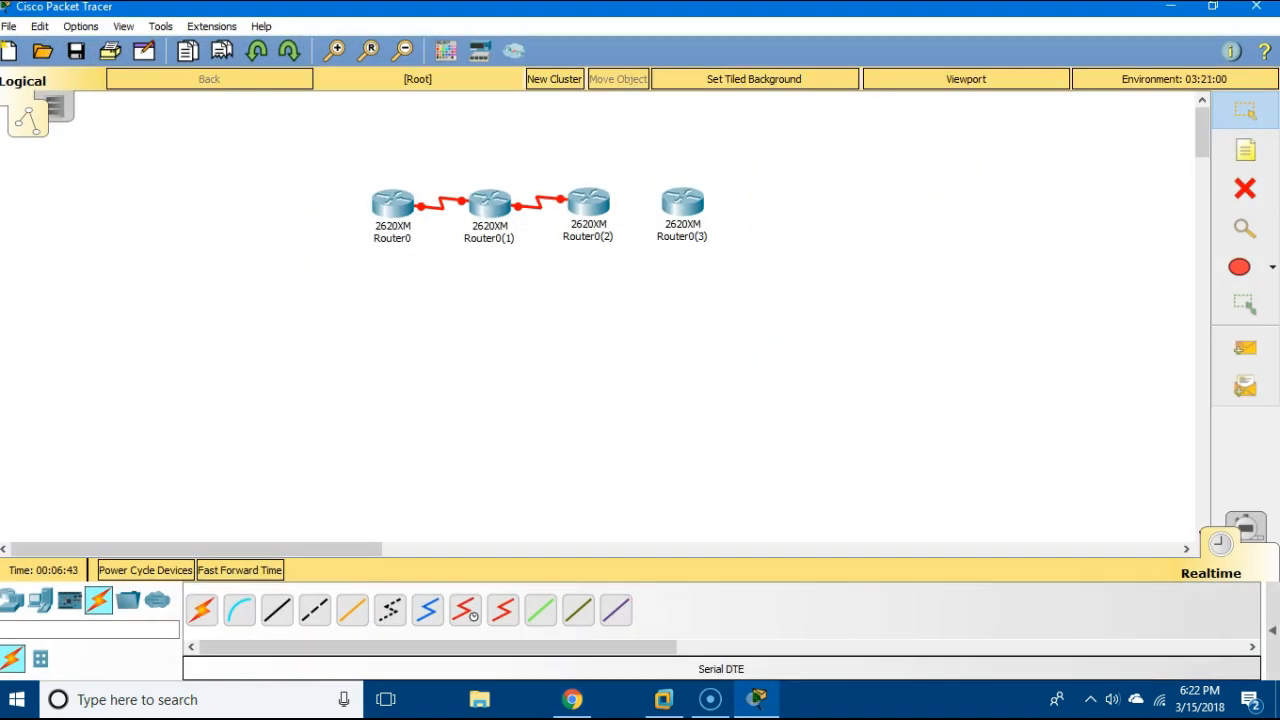
pyautogui.click(592, 198)
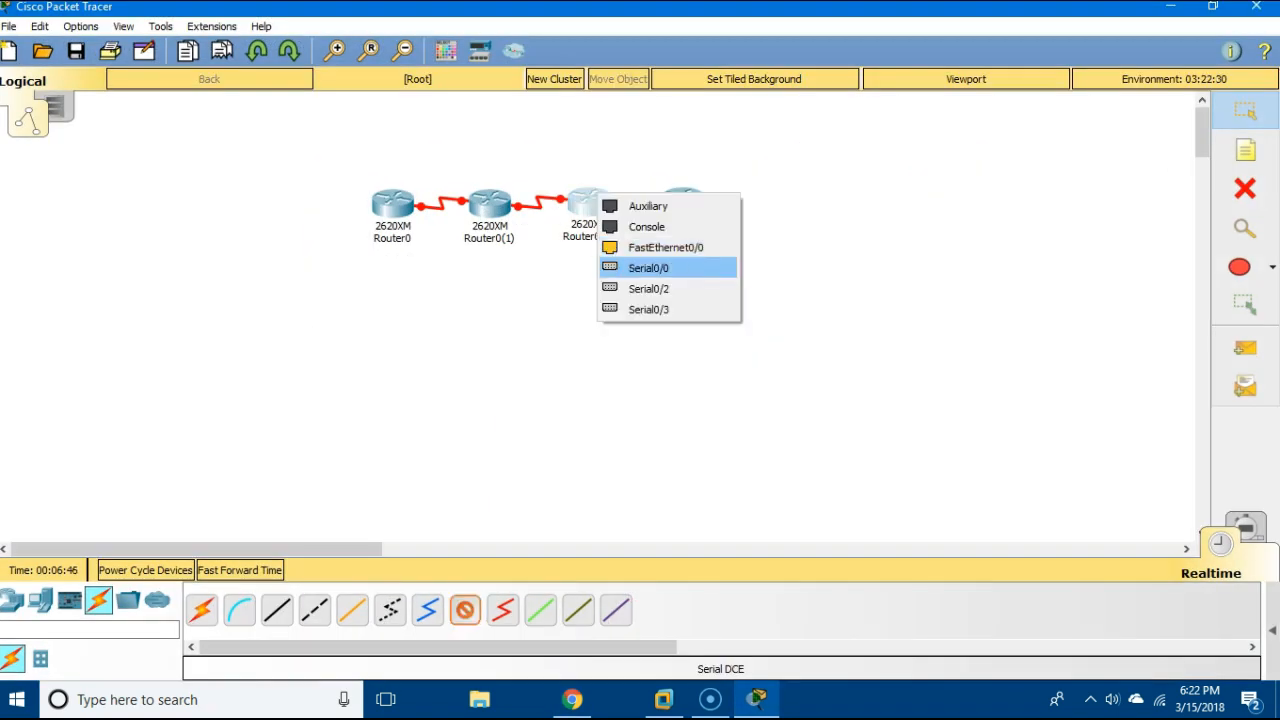
pyautogui.click(630, 266)
pyautogui.click(680, 203)
pyautogui.click(726, 277)
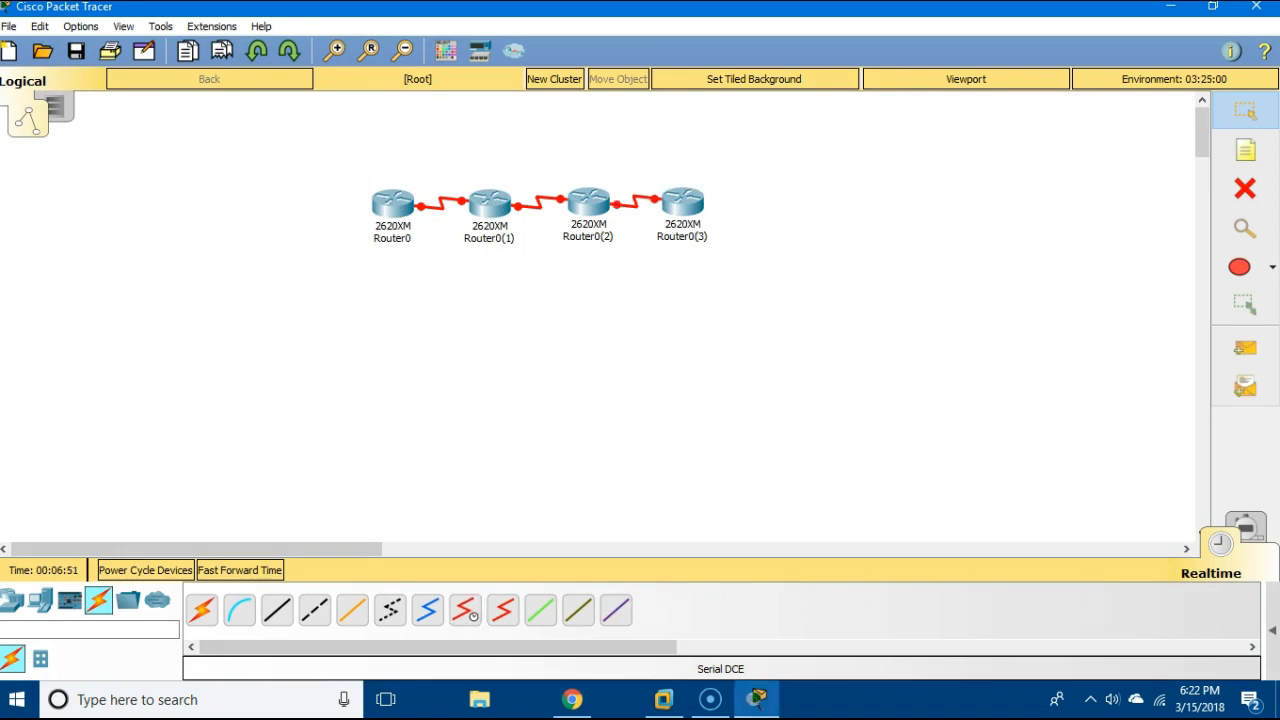
# Examine the Secure Topology diagram in the workbook PDF in Chrome for the remaining devices, and return to Packet Tracer
pyautogui.moveTo(757, 699)
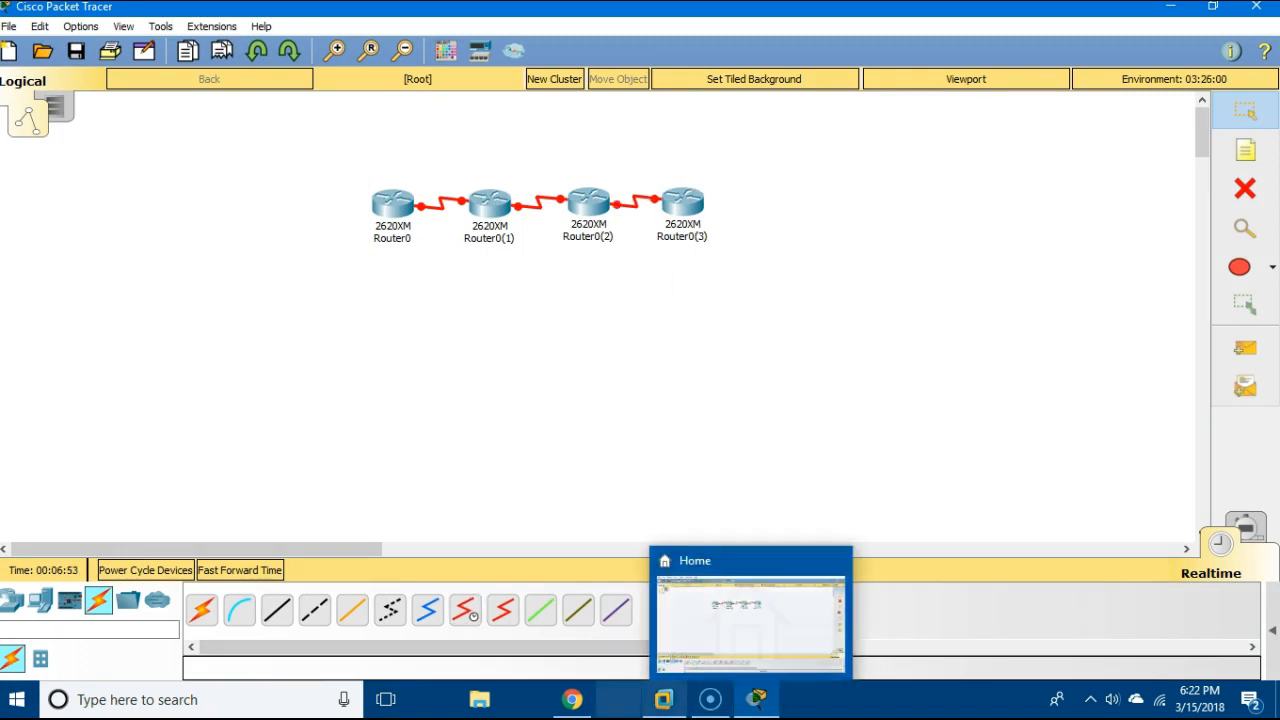
pyautogui.moveTo(572, 699)
pyautogui.click(600, 610)
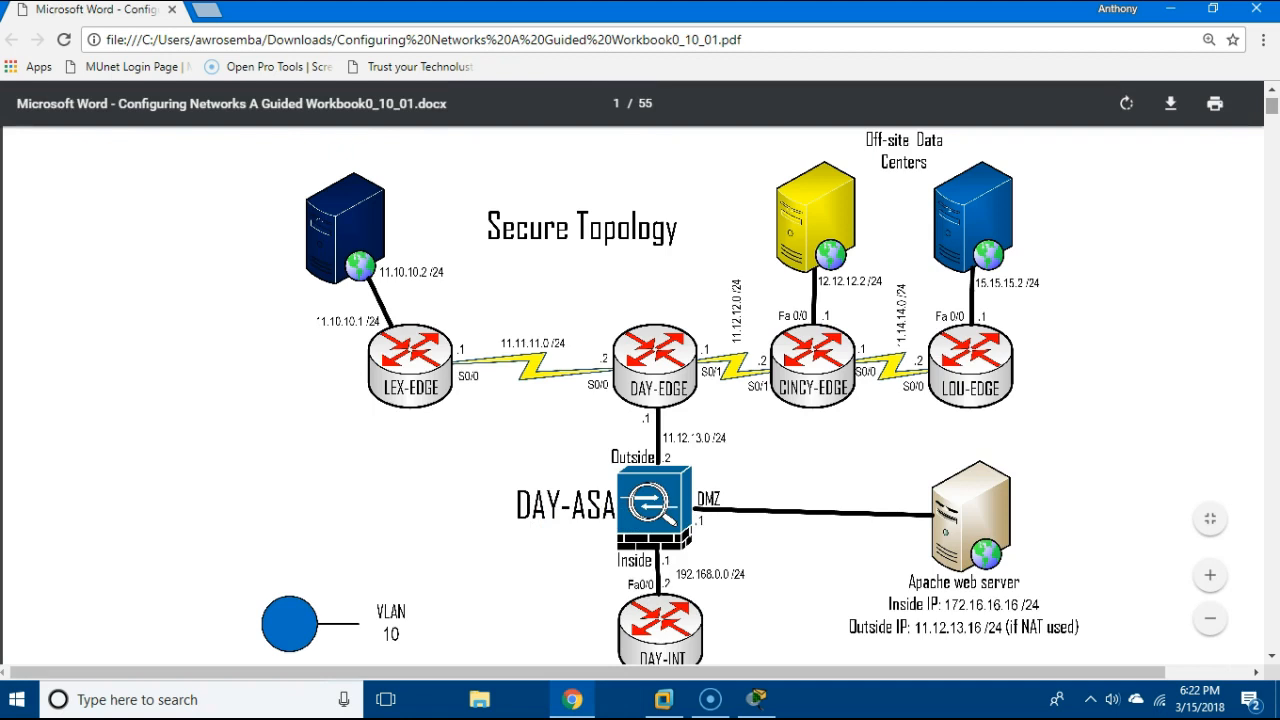
pyautogui.scroll(-5, 640, 395)
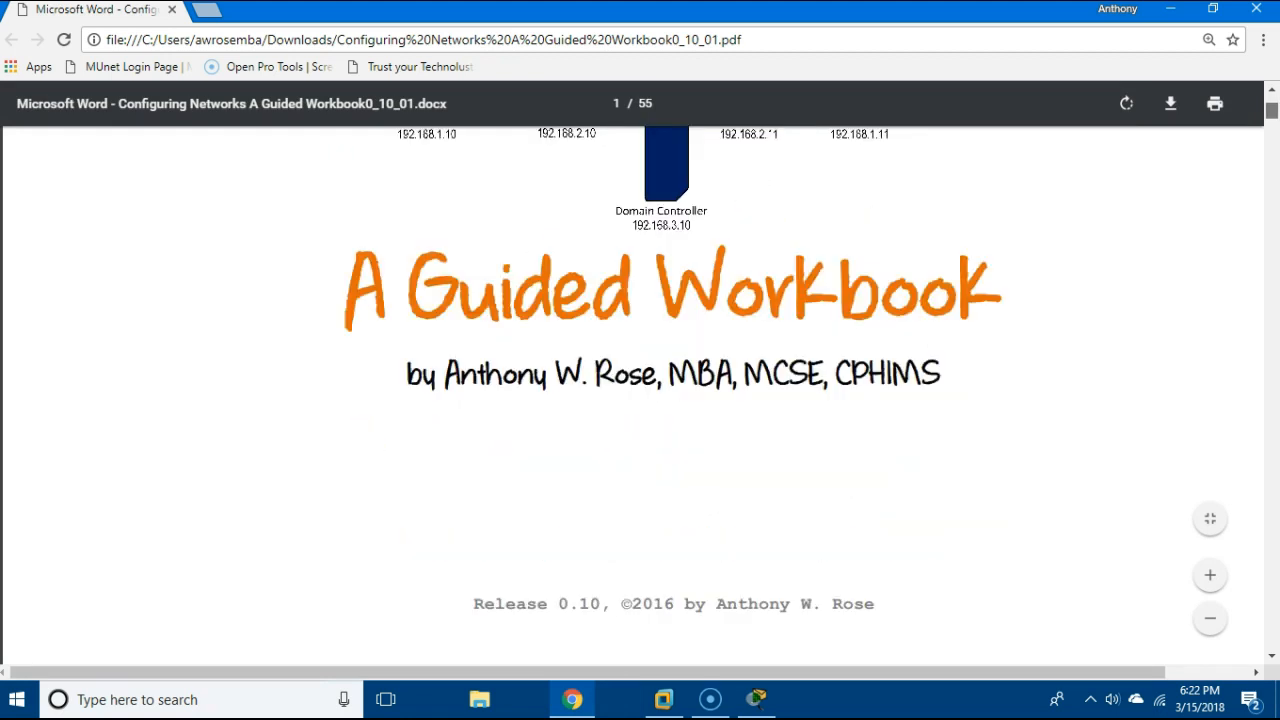
pyautogui.scroll(-5, 640, 395)
pyautogui.scroll(4, 640, 395)
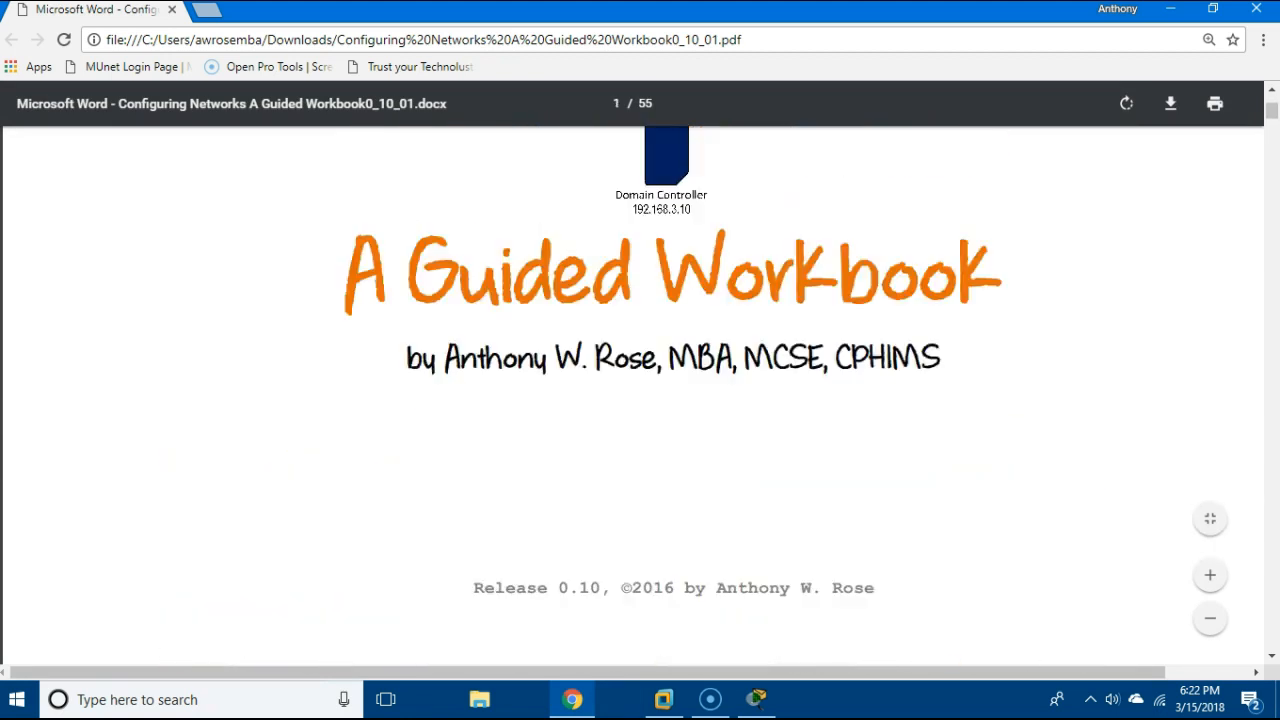
pyautogui.scroll(4, 640, 395)
pyautogui.scroll(2, 640, 395)
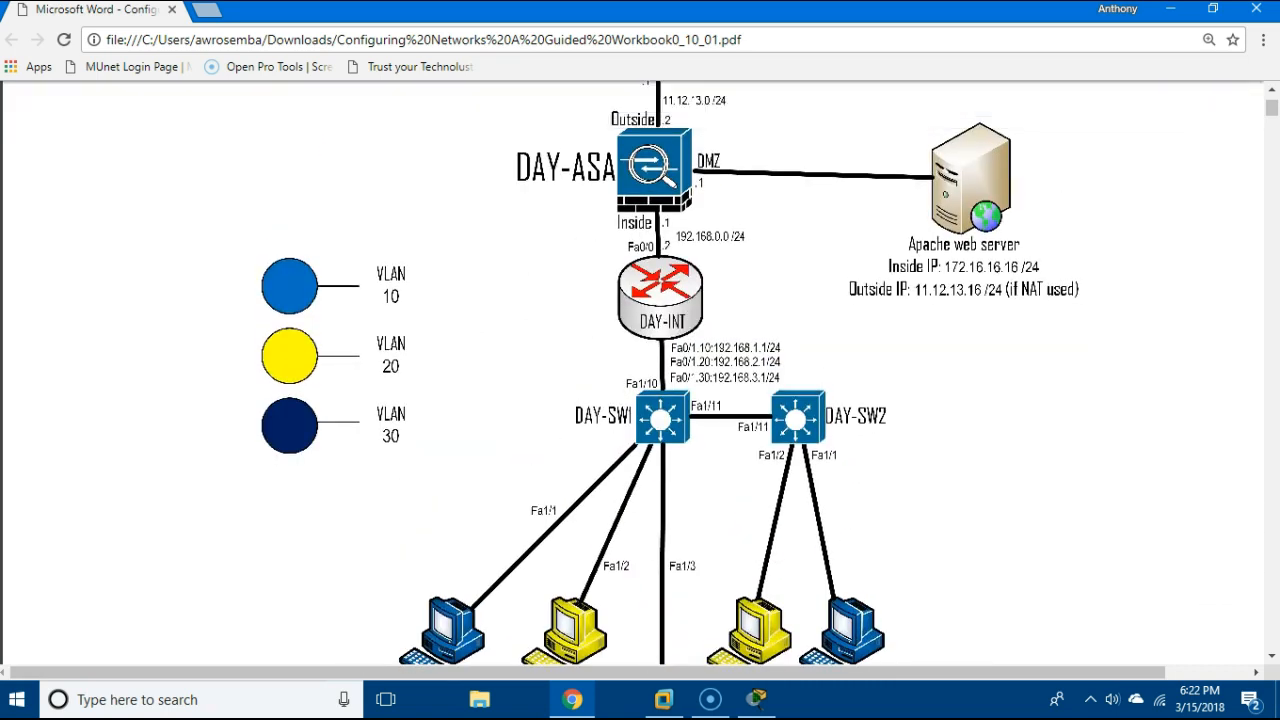
pyautogui.scroll(3, 640, 395)
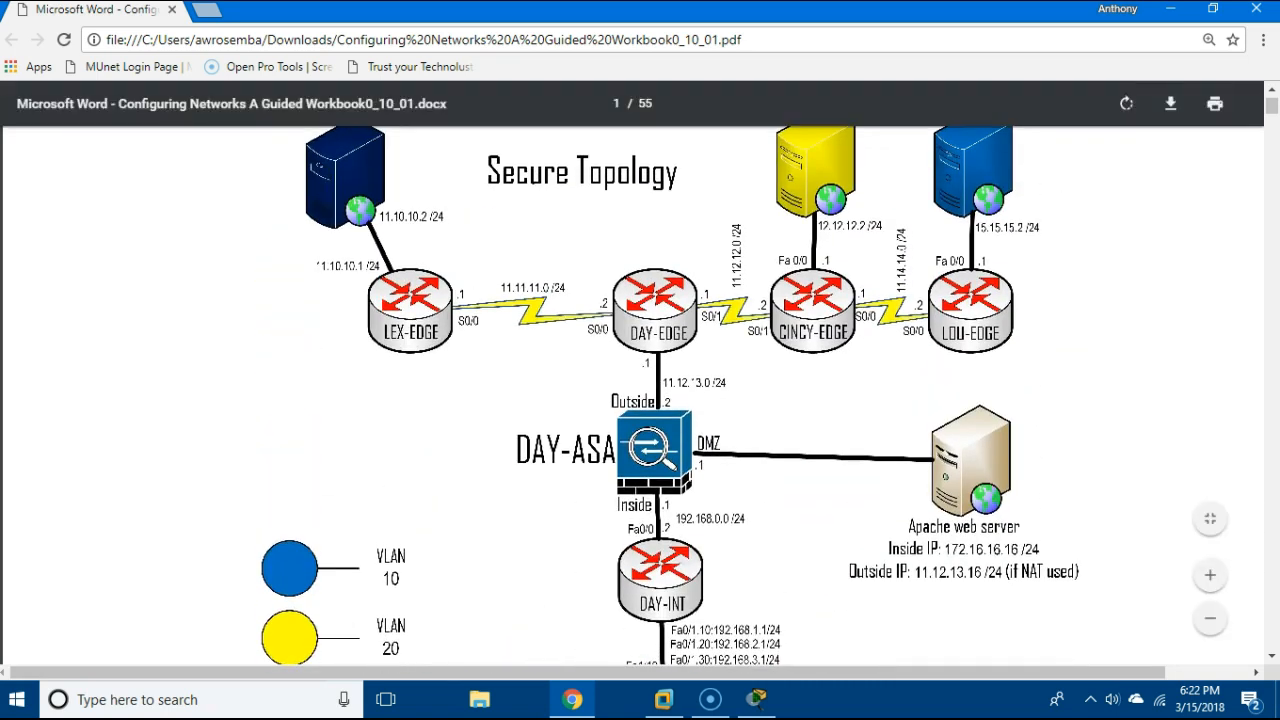
pyautogui.click(757, 699)
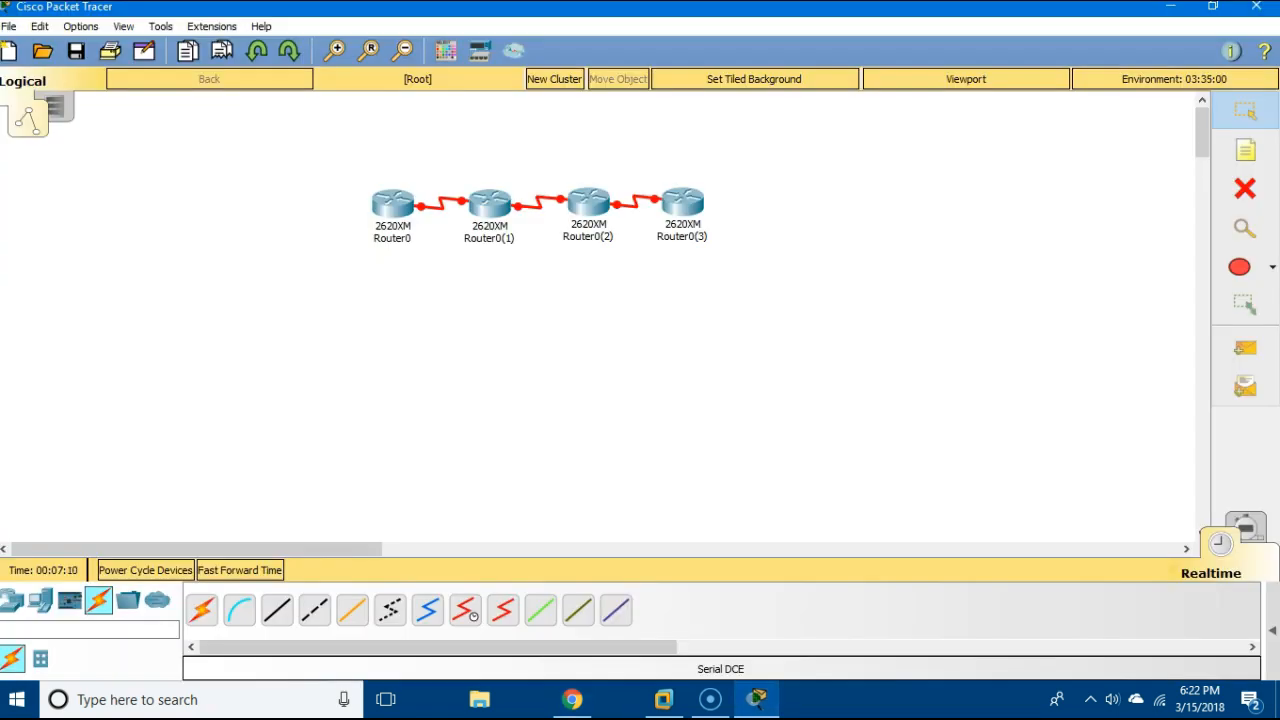
# Duplicate Router0 once more and place the copy below Router0(1)
pyautogui.click(392, 203)
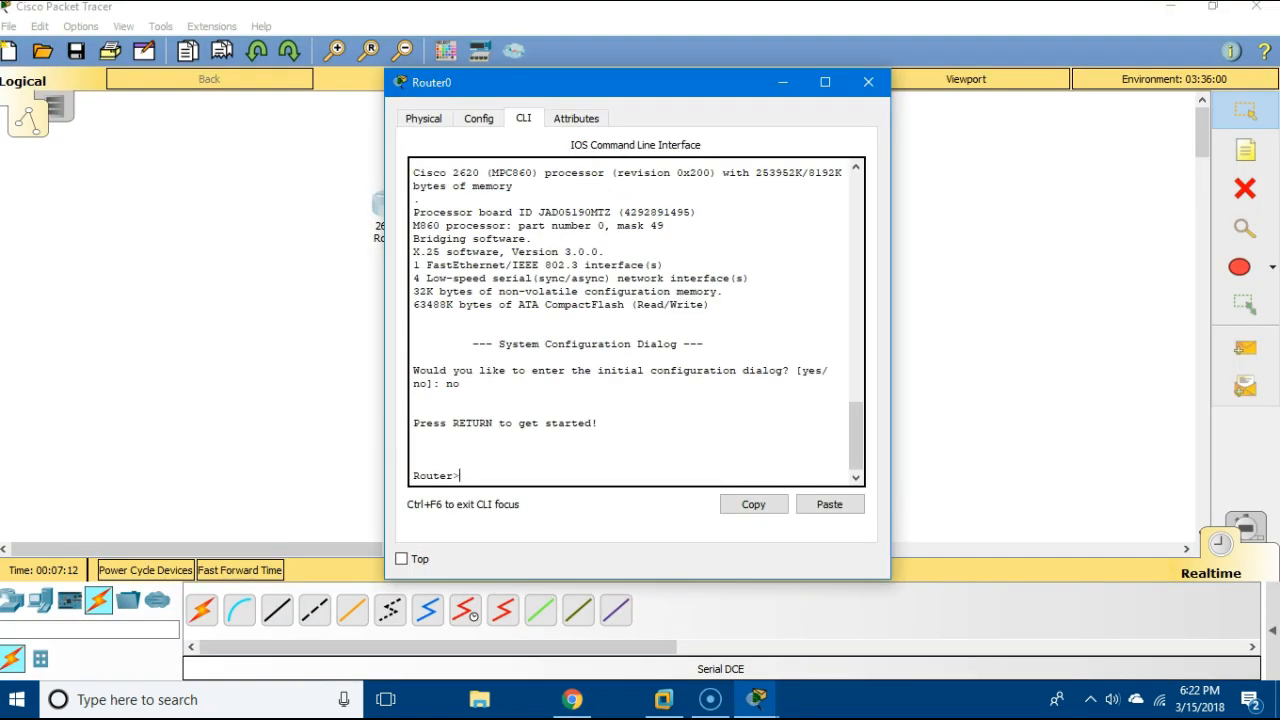
pyautogui.click(868, 82)
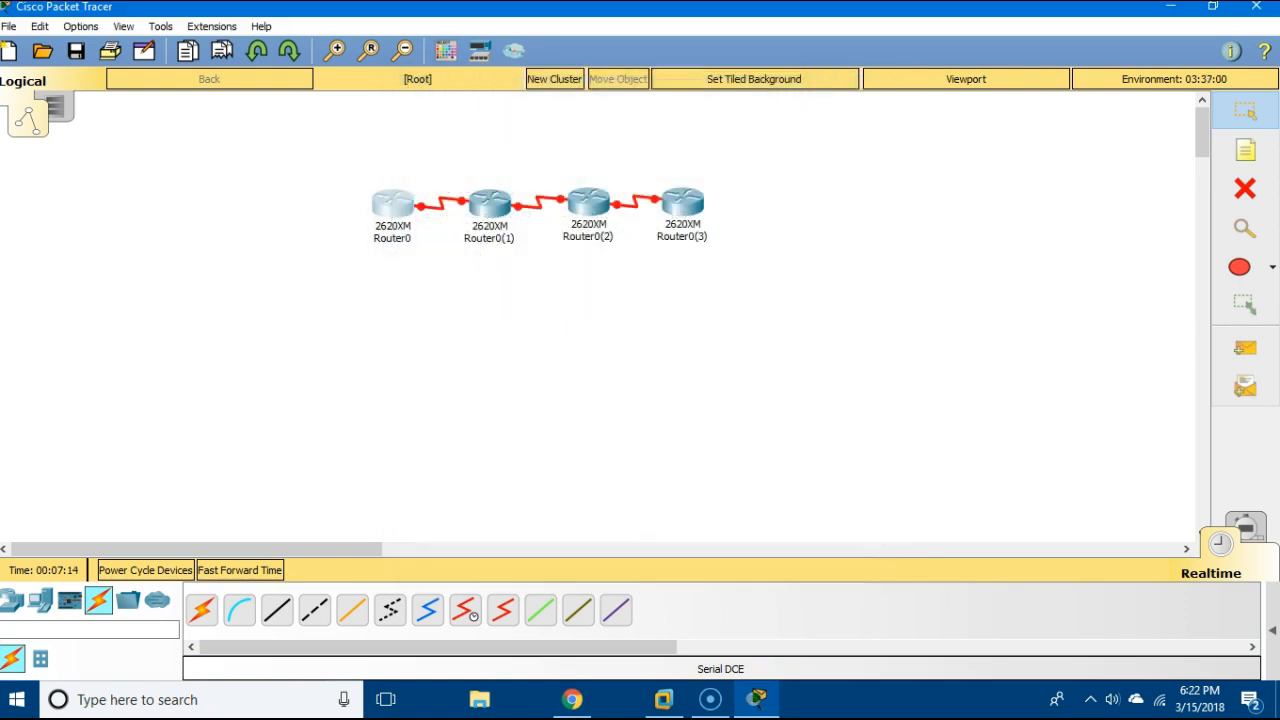
pyautogui.hotkey('ctrl', 'v')
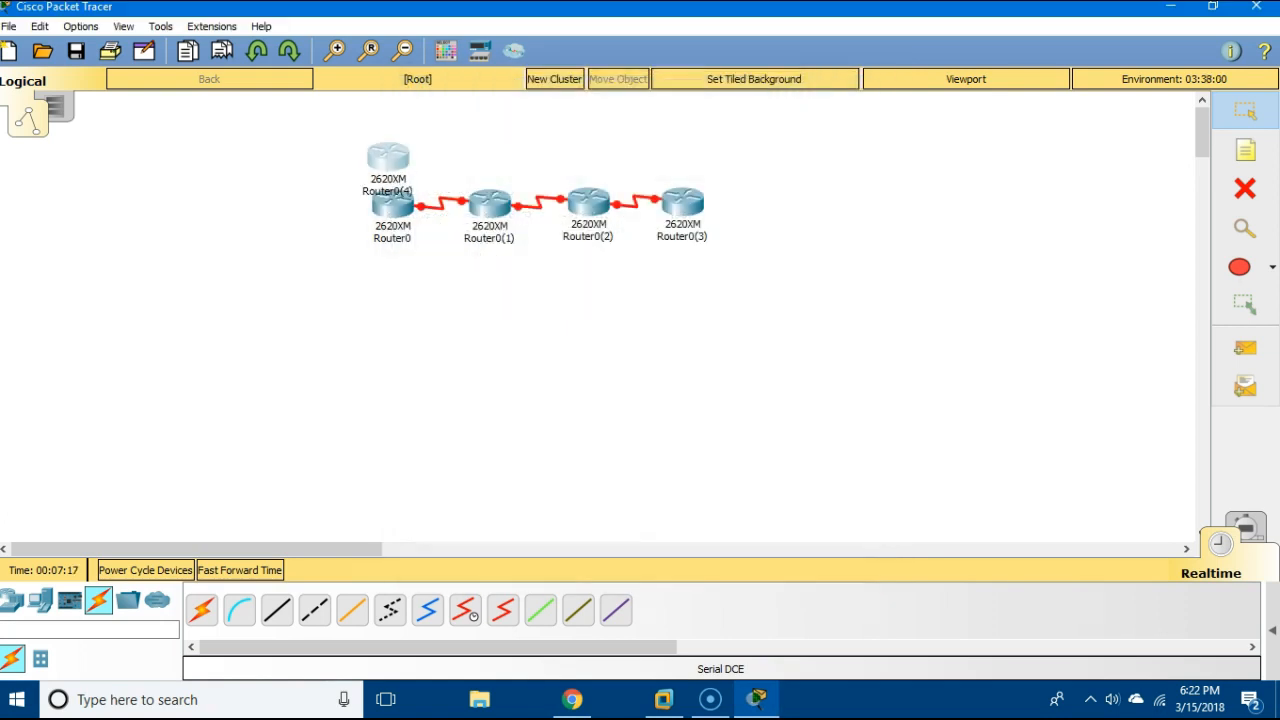
pyautogui.moveTo(388, 157); pyautogui.dragTo(492, 290)
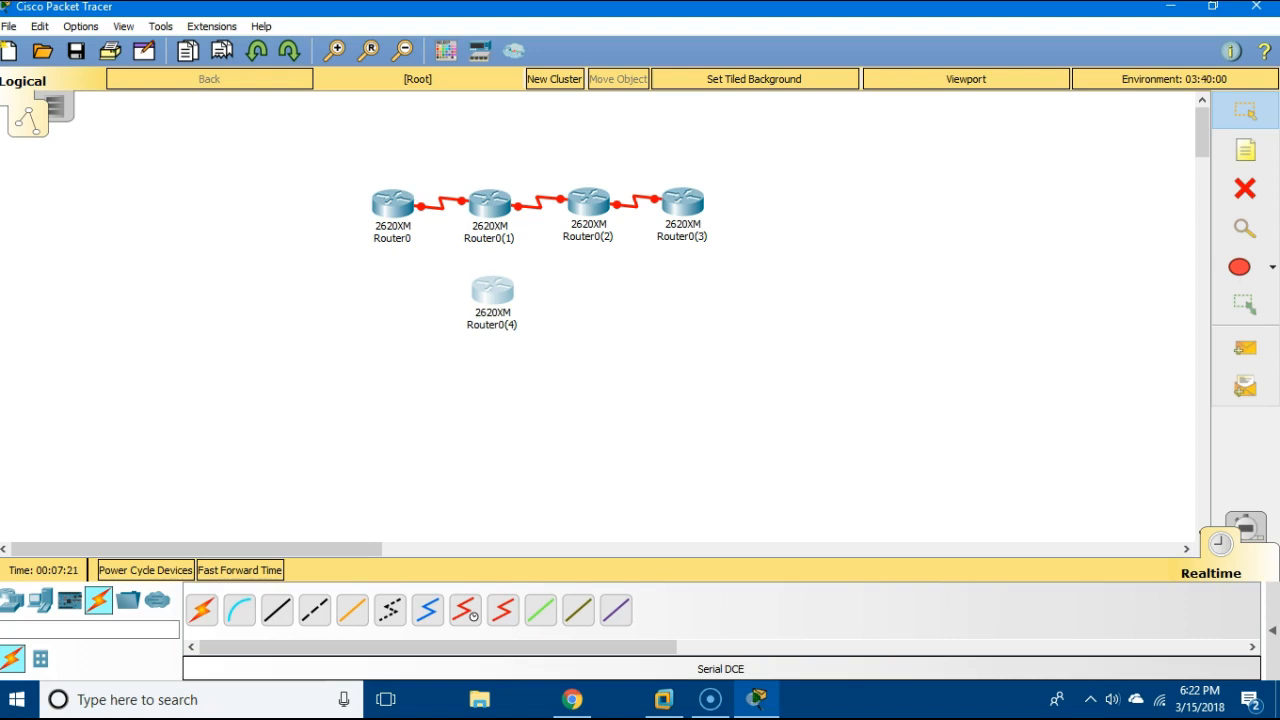
pyautogui.moveTo(492, 290); pyautogui.dragTo(492, 290)
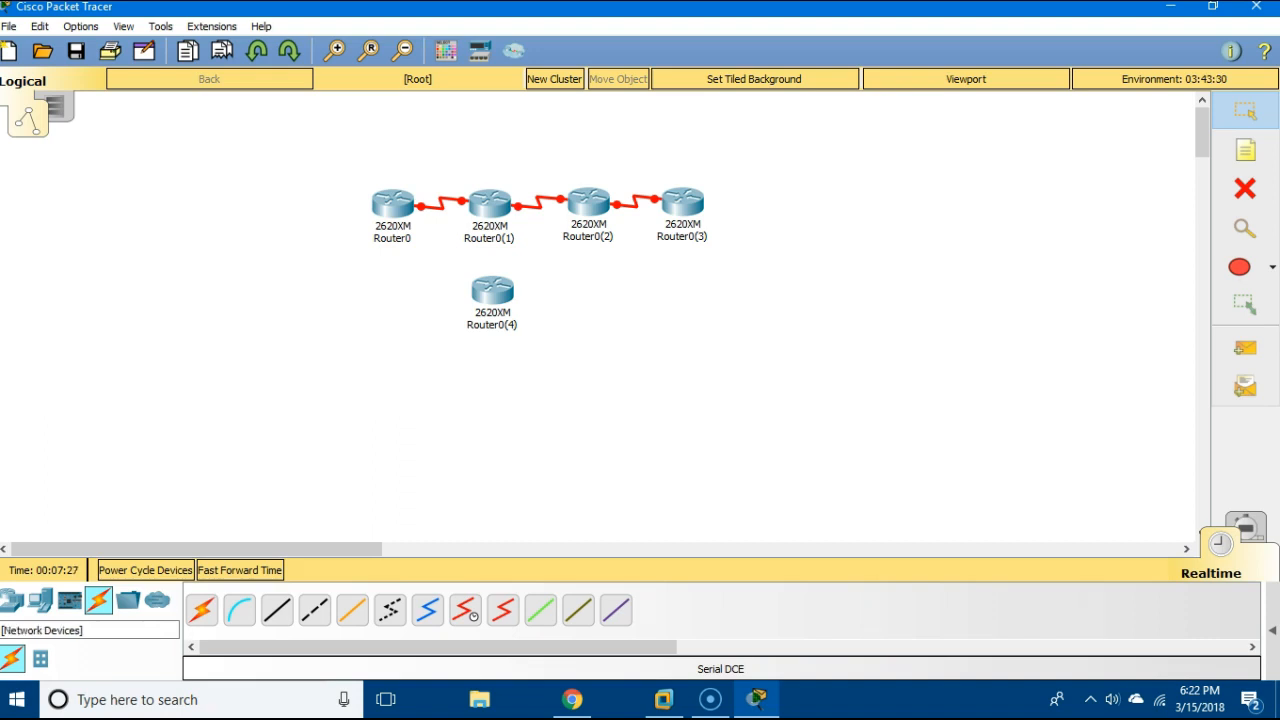
# Add a 3560-24PS multilayer switch below the lower router, duplicate it, and place the copy beside it to the right
pyautogui.click(12, 600)
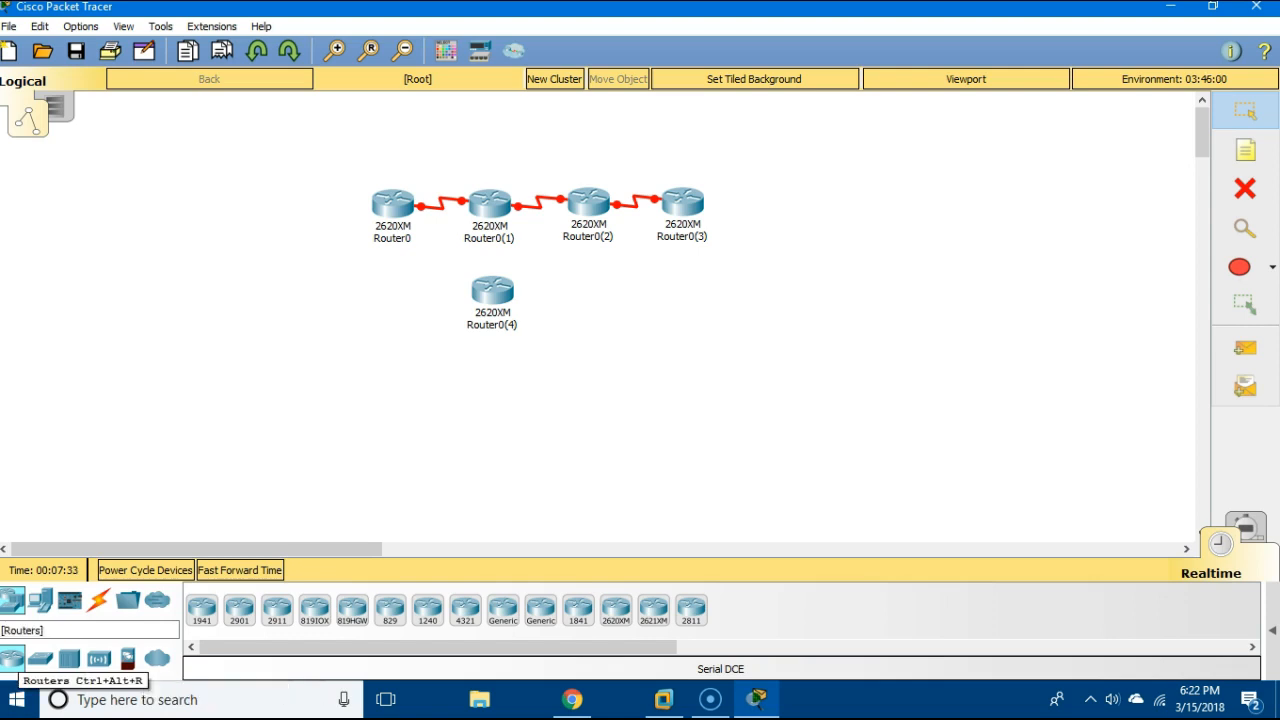
pyautogui.click(40, 658)
pyautogui.moveTo(314, 609); pyautogui.dragTo(500, 400)
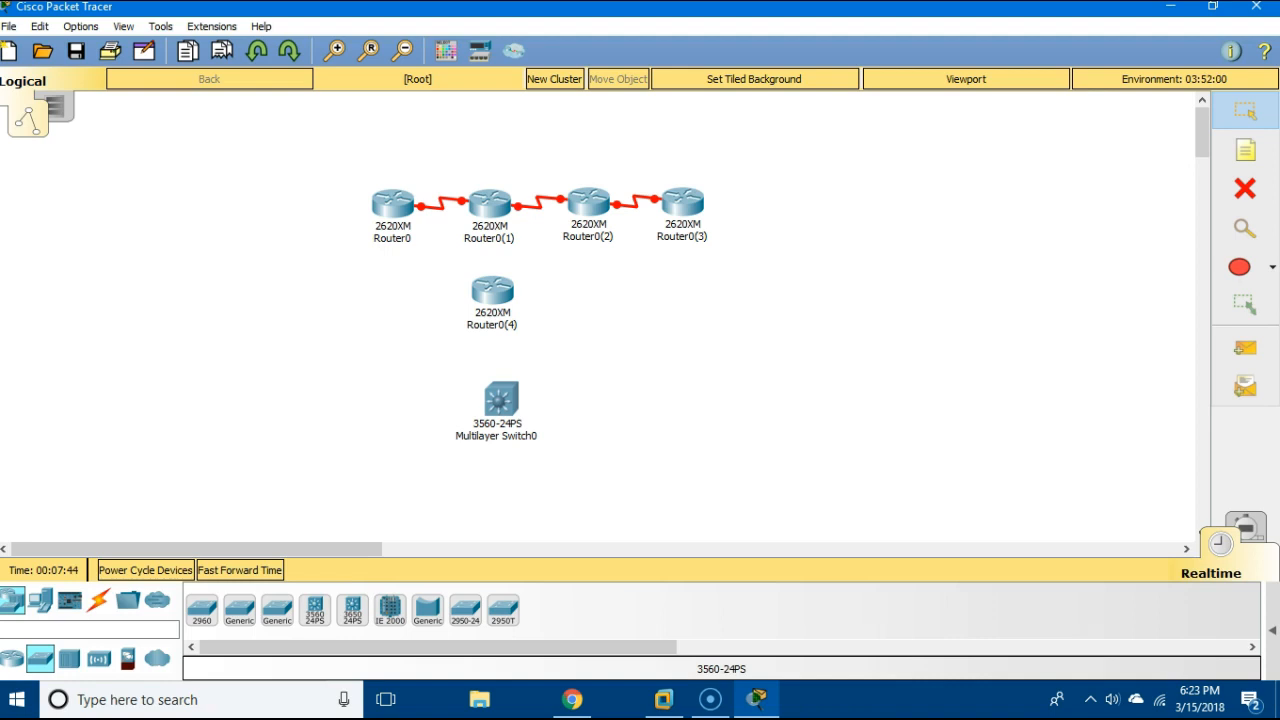
pyautogui.click(501, 399)
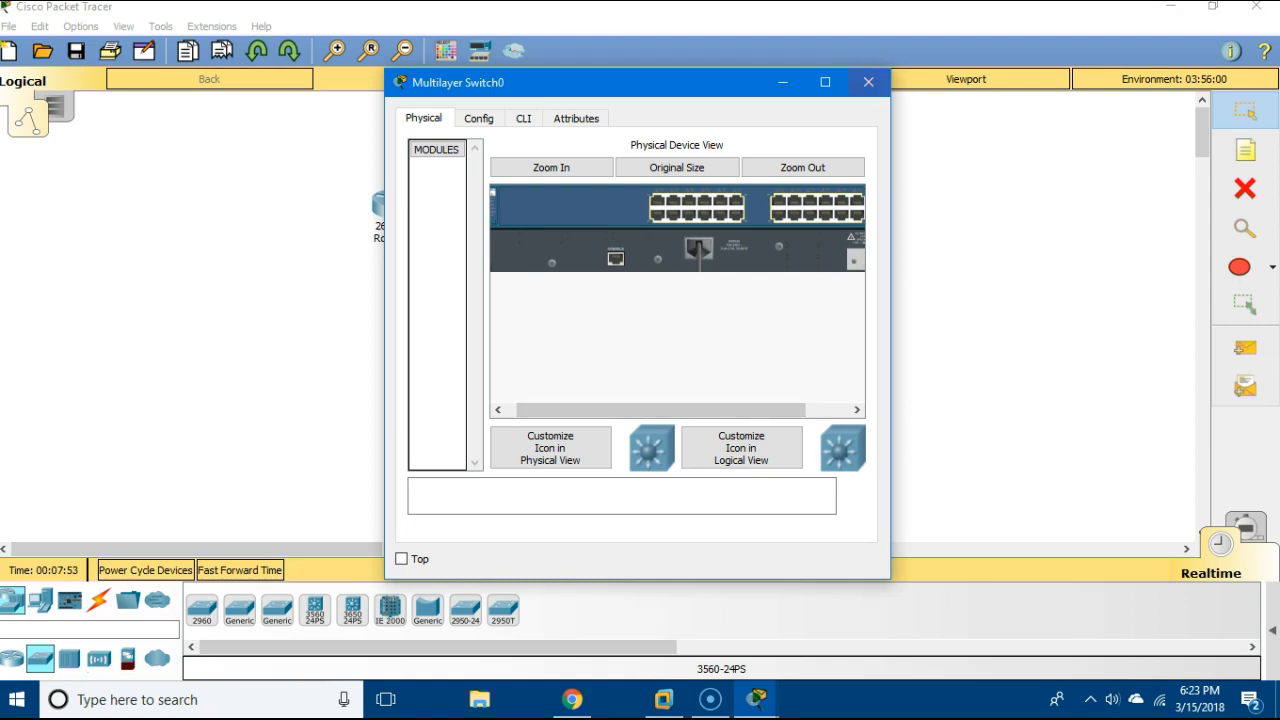
pyautogui.click(868, 82)
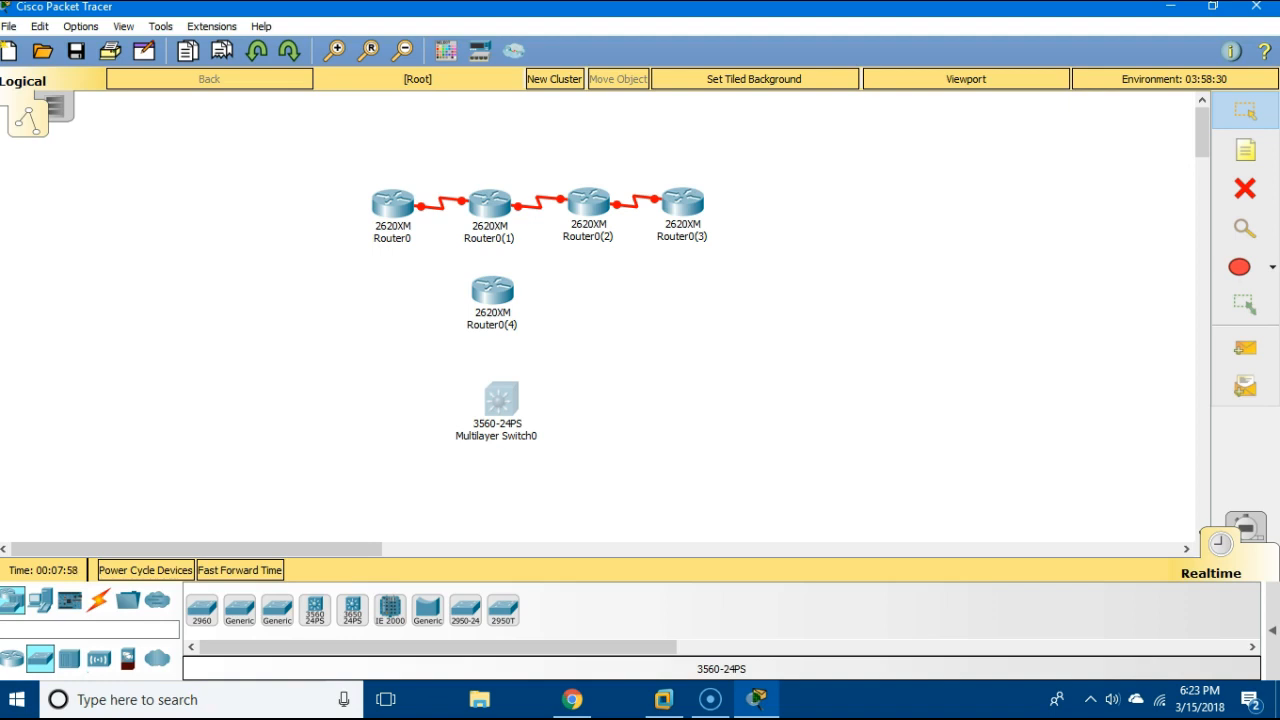
pyautogui.hotkey('ctrl', 'v')
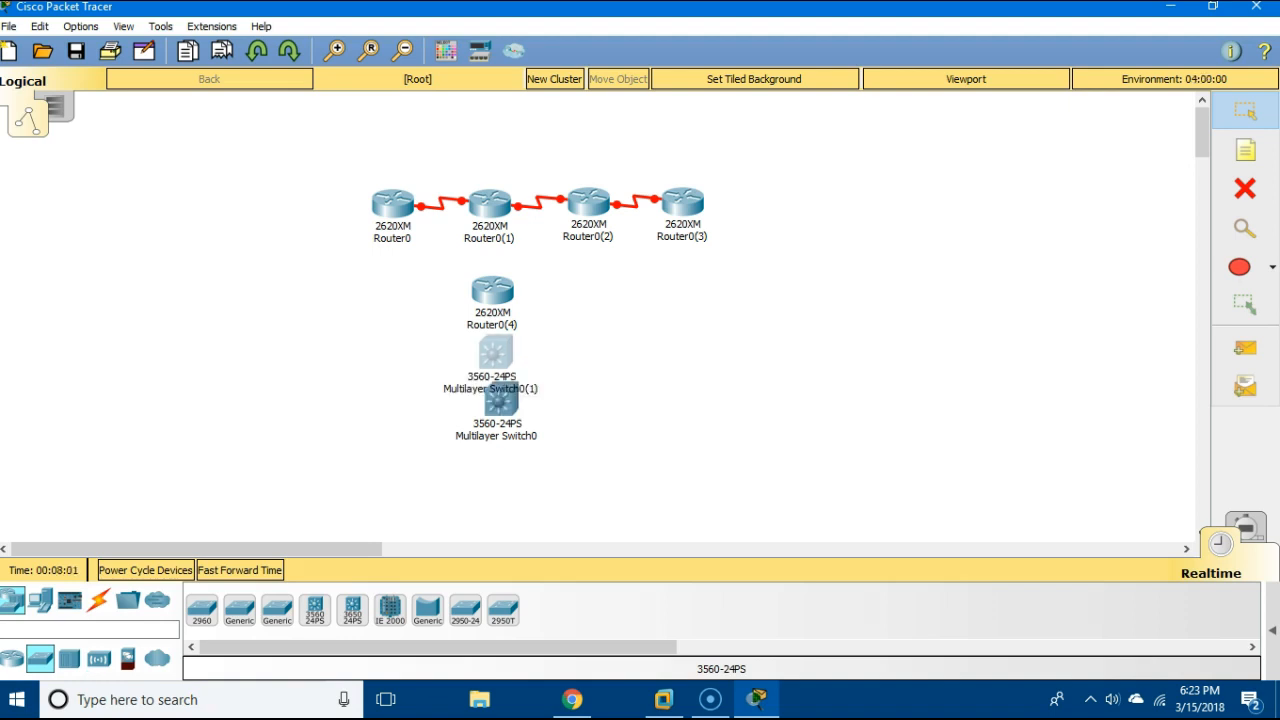
pyautogui.moveTo(495, 352); pyautogui.dragTo(614, 400)
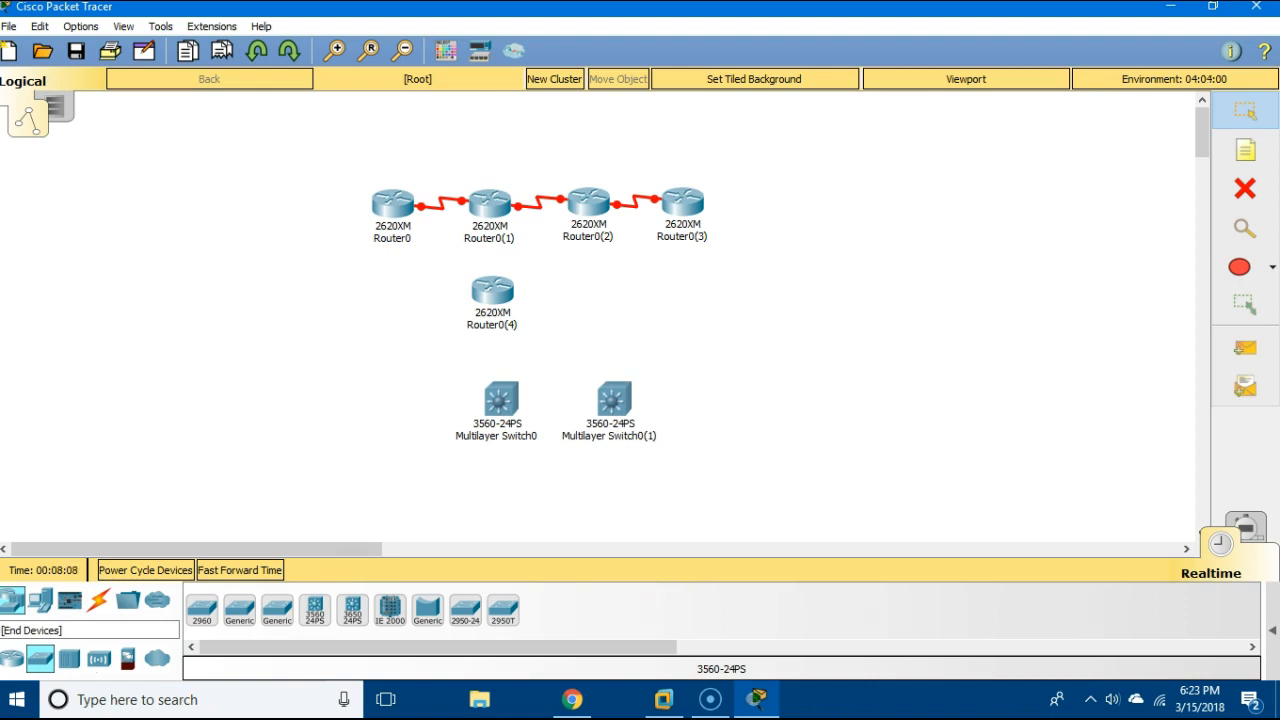
# Add a generic PC-PT end device below and to the left of Multilayer Switch0
pyautogui.click(40, 600)
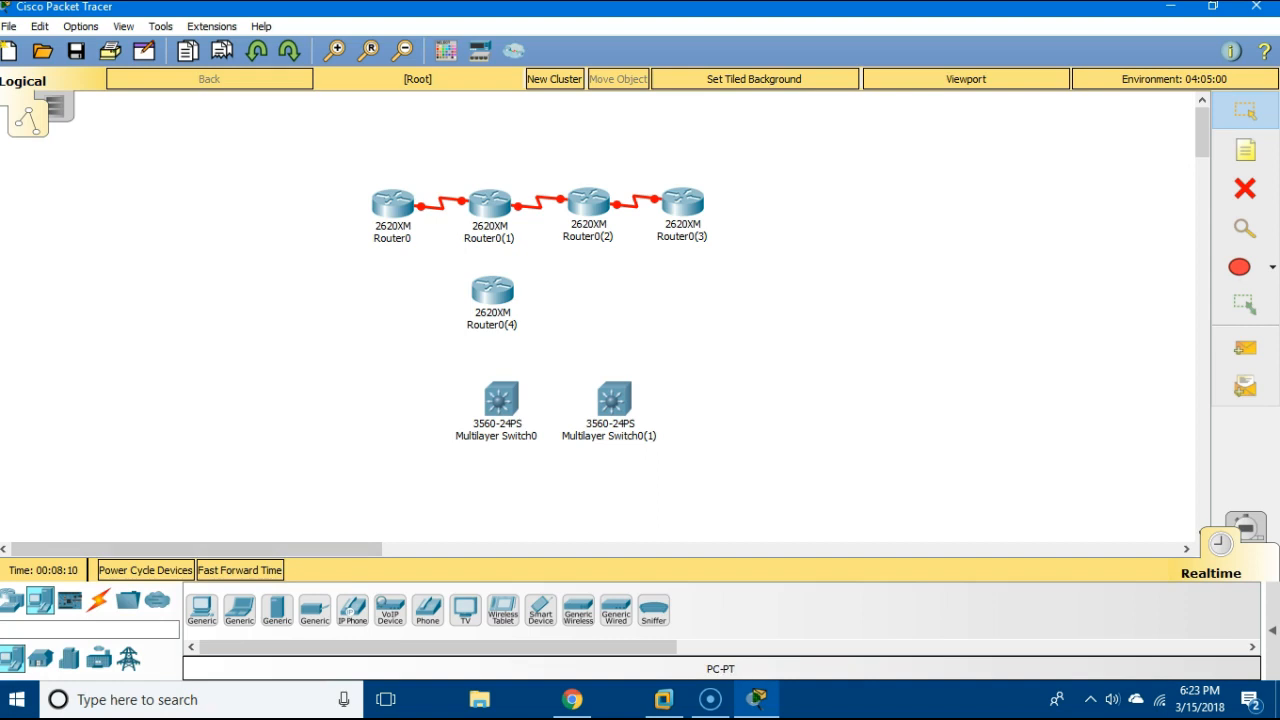
pyautogui.click(201, 608)
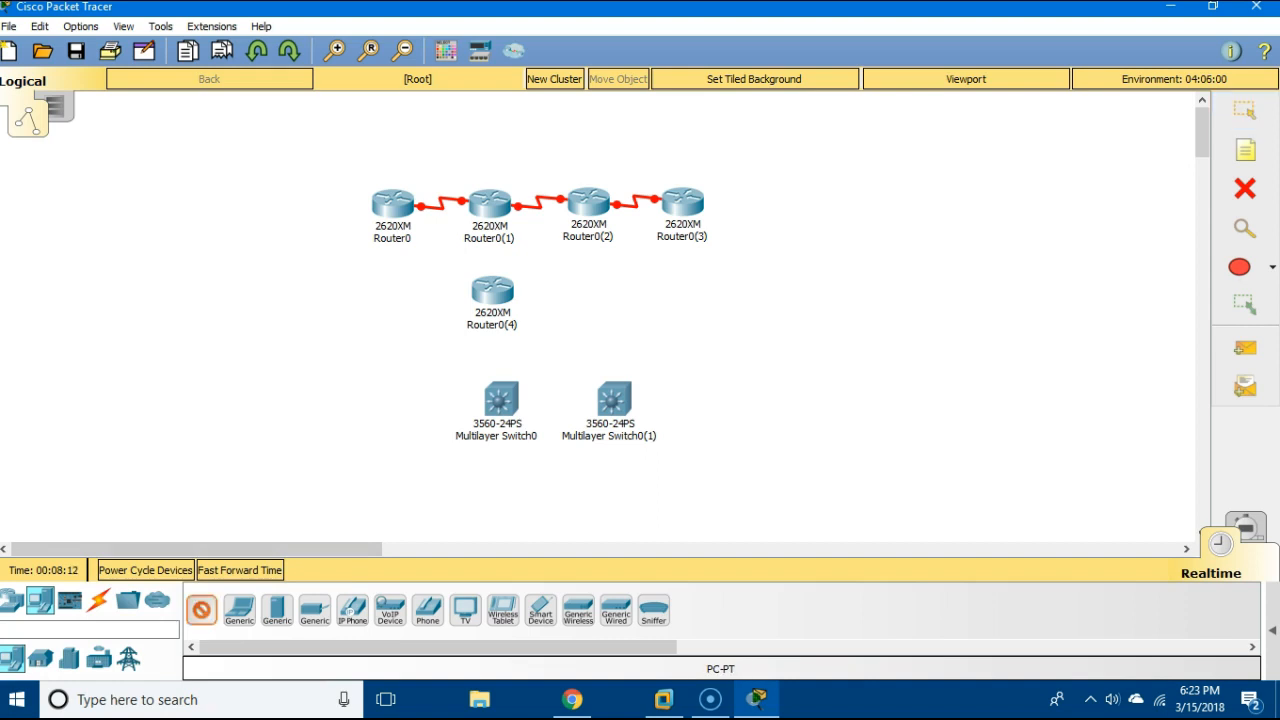
pyautogui.click(436, 485)
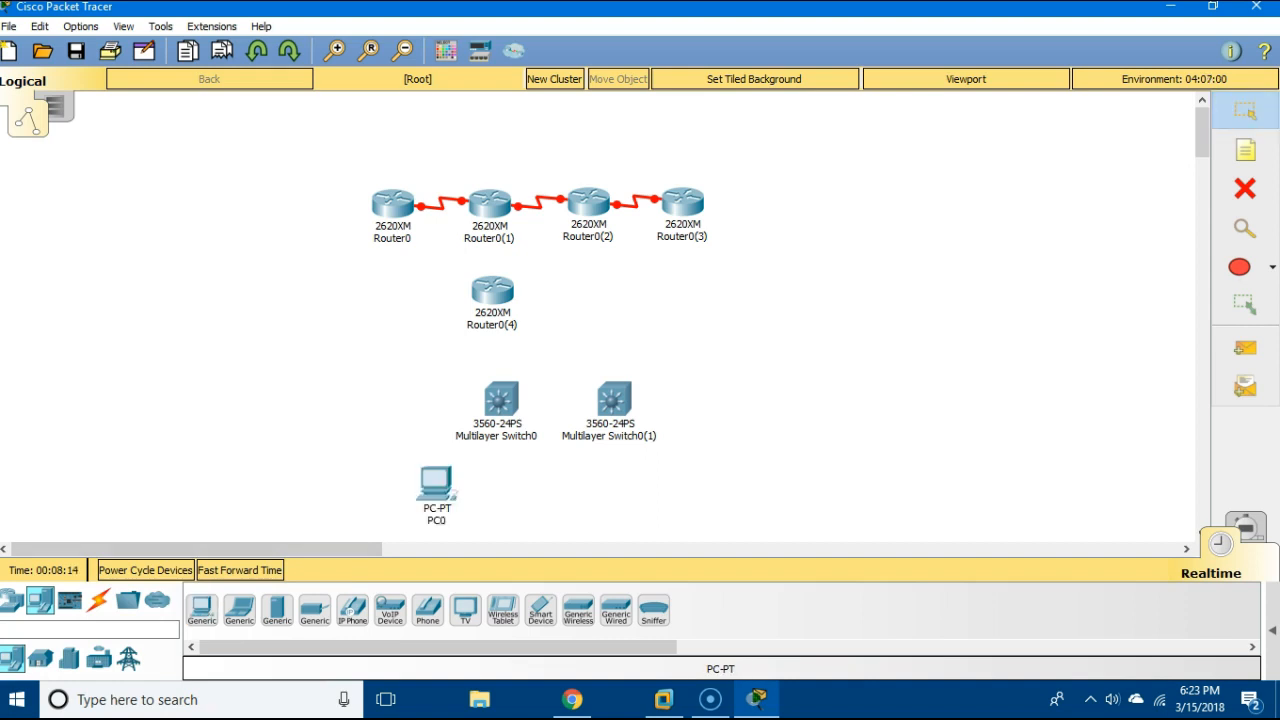
# Add a second PC-PT to the right of PC0 and check the workbook's Secure Topology diagram for the remaining end devices
pyautogui.click(201, 608)
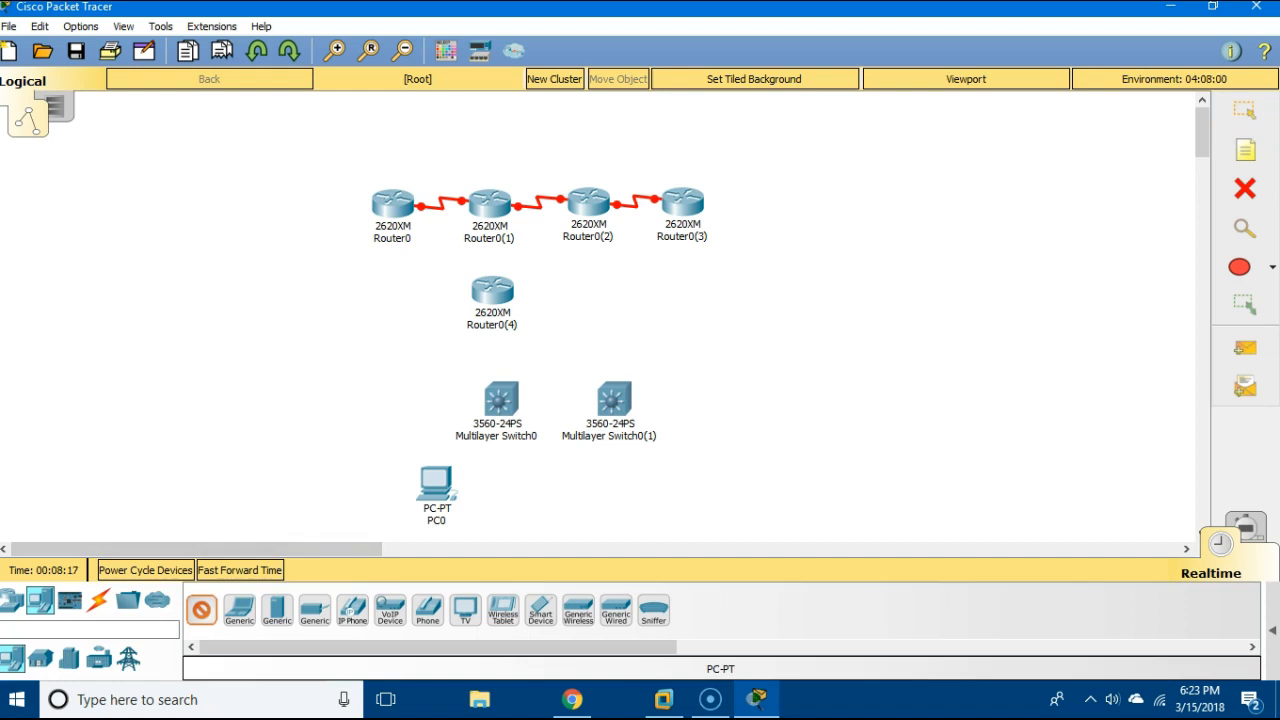
pyautogui.click(509, 485)
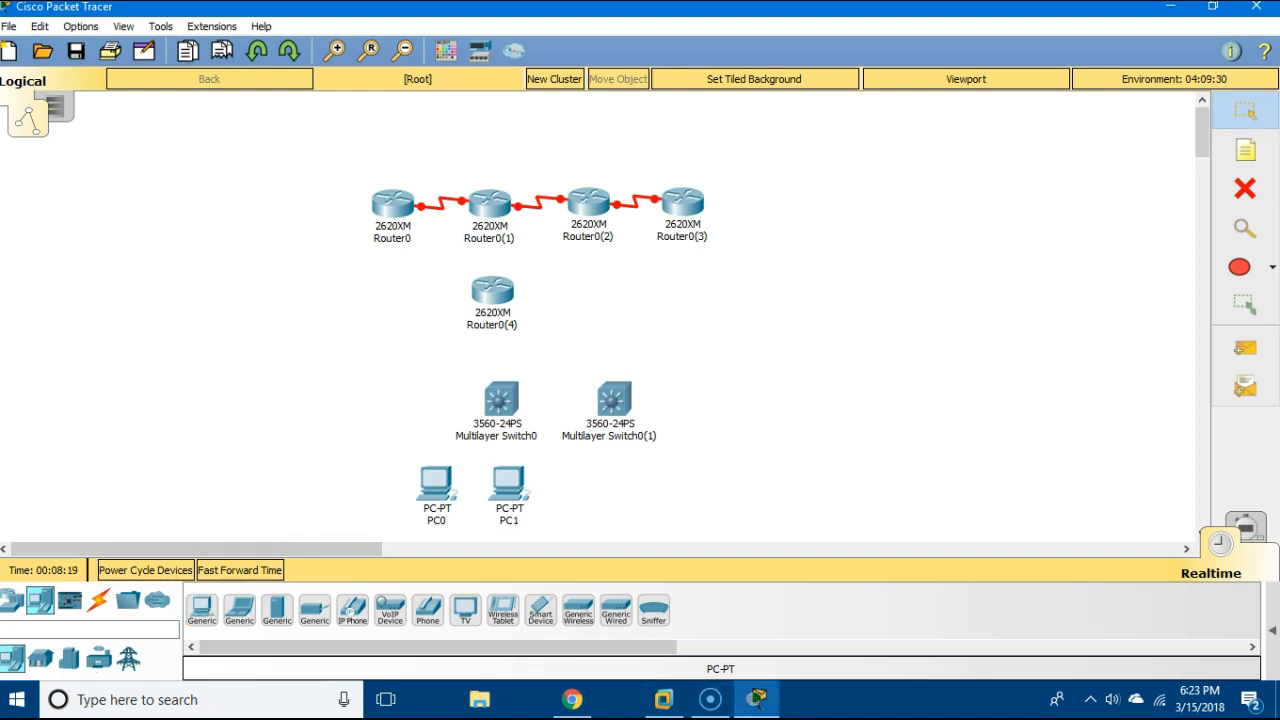
pyautogui.click(757, 699)
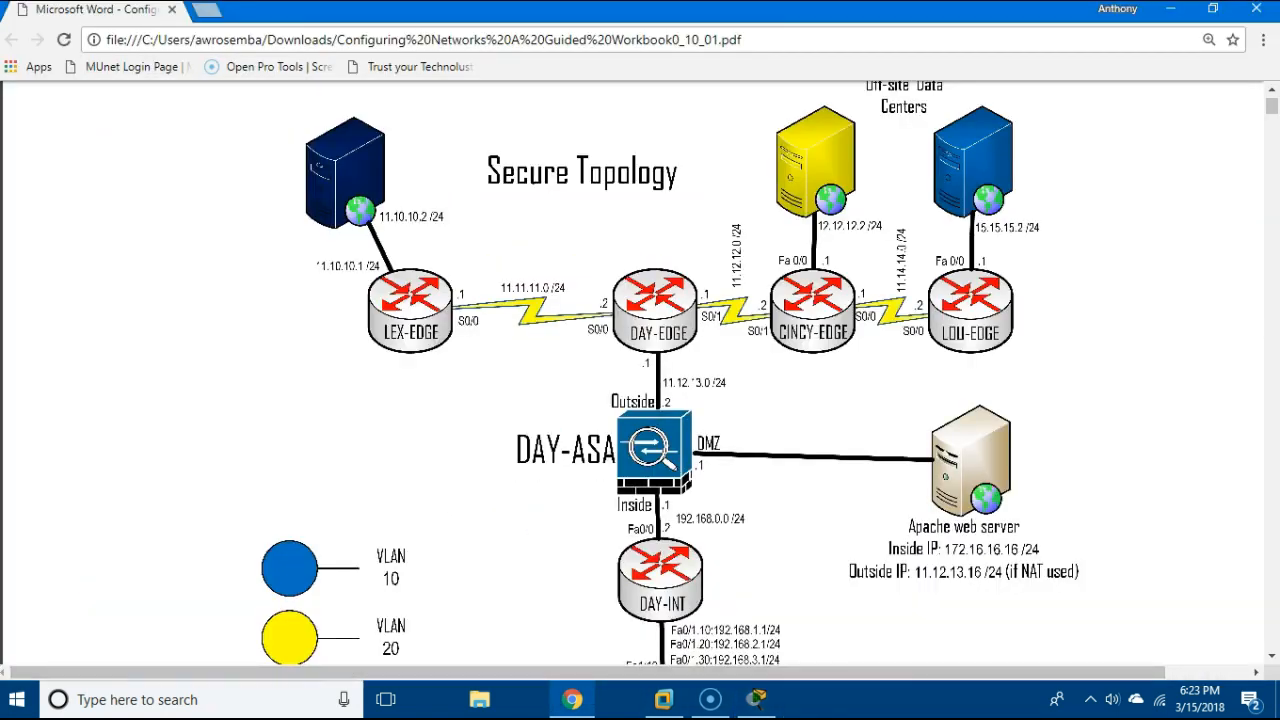
pyautogui.scroll(3, 640, 375)
pyautogui.scroll(-8, 640, 375)
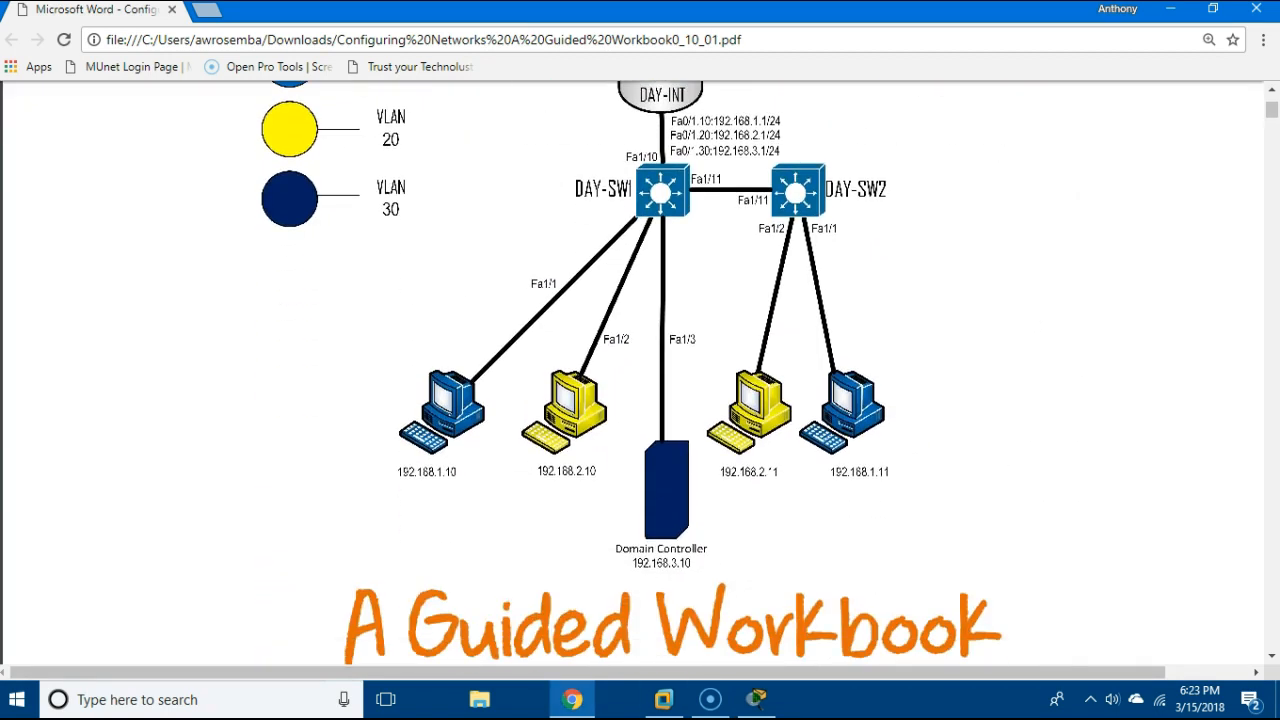
pyautogui.click(757, 699)
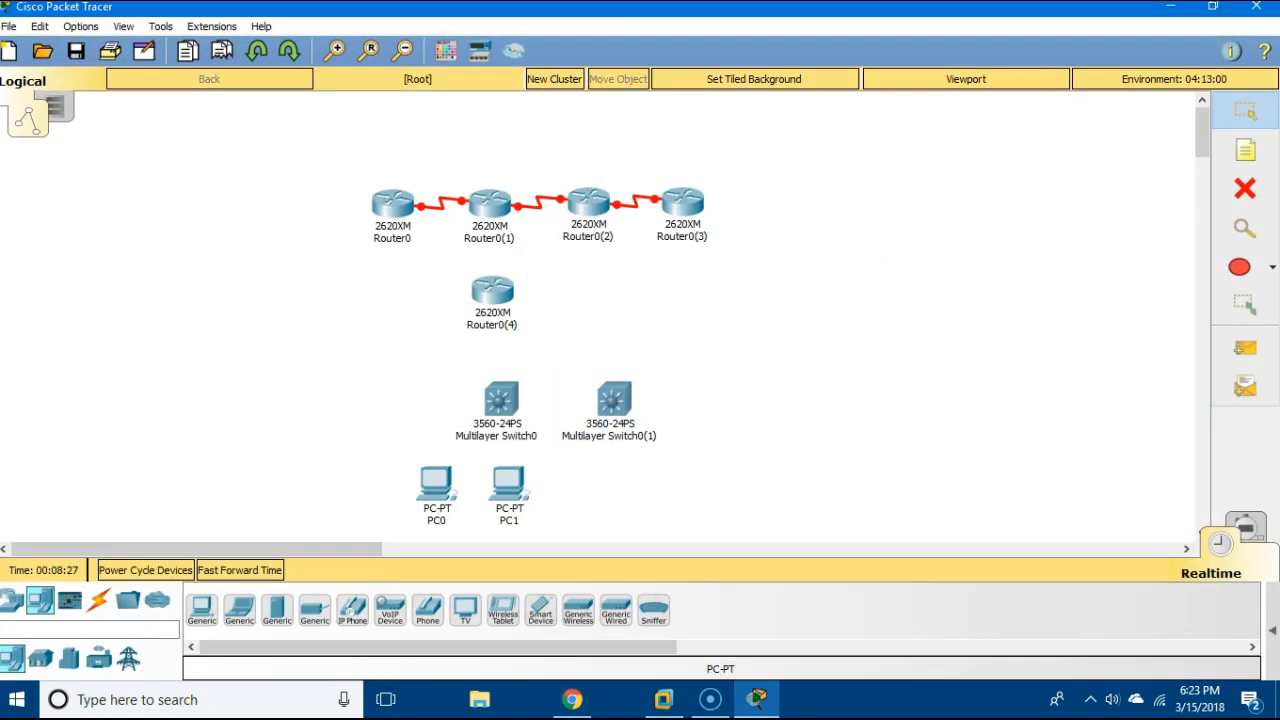
# Add two PC-PT end devices below Multilayer Switch0(1) and a generic Server-PT between the two pairs of PCs
pyautogui.click(201, 610)
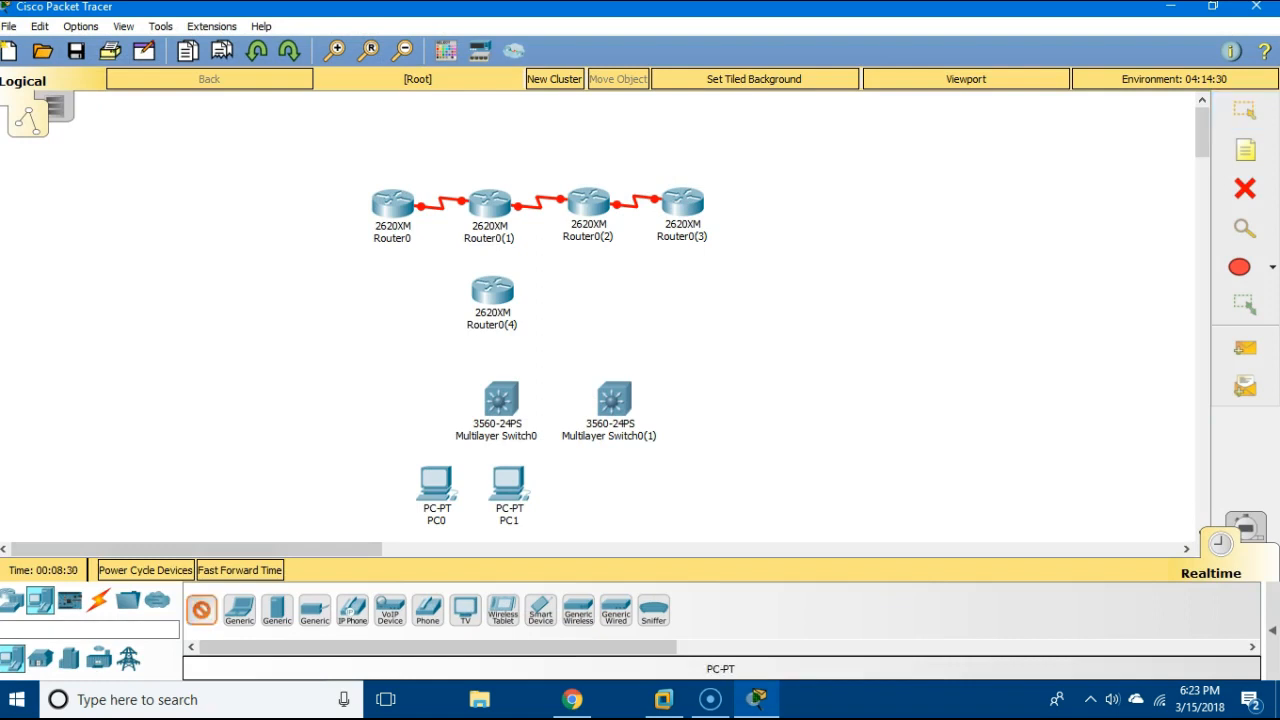
pyautogui.click(605, 495)
pyautogui.click(201, 610)
pyautogui.click(671, 490)
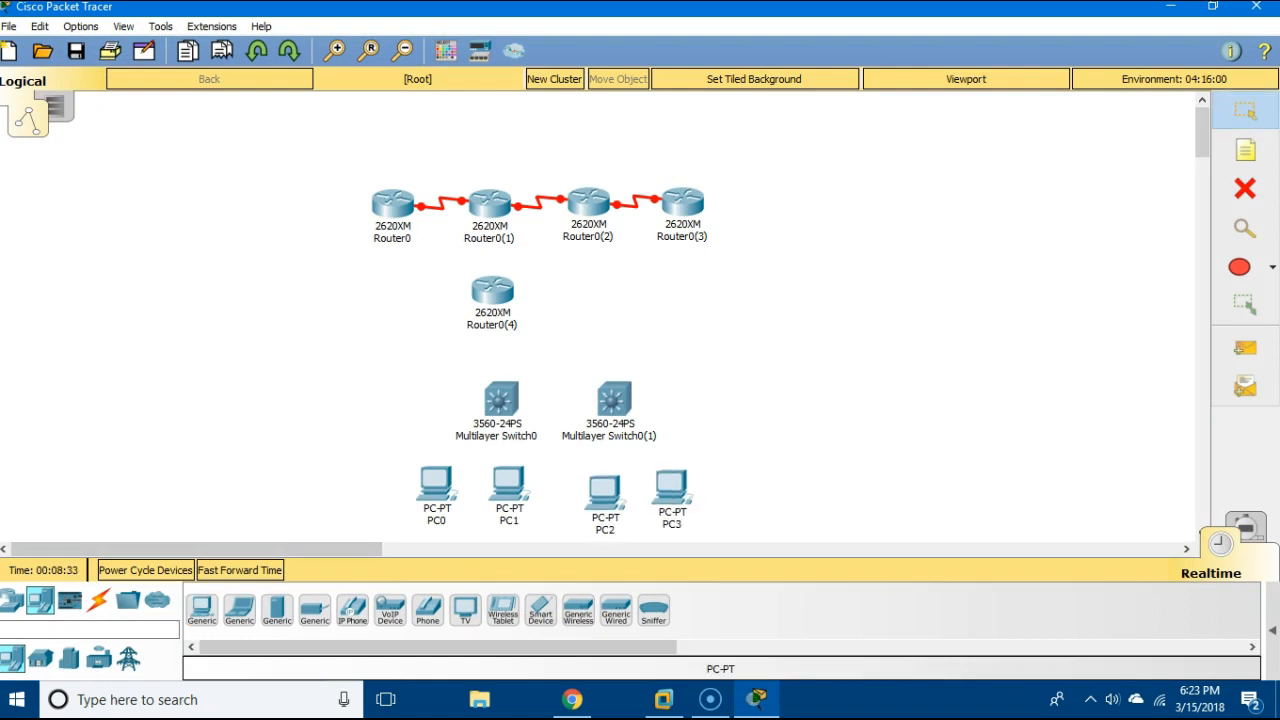
pyautogui.click(277, 610)
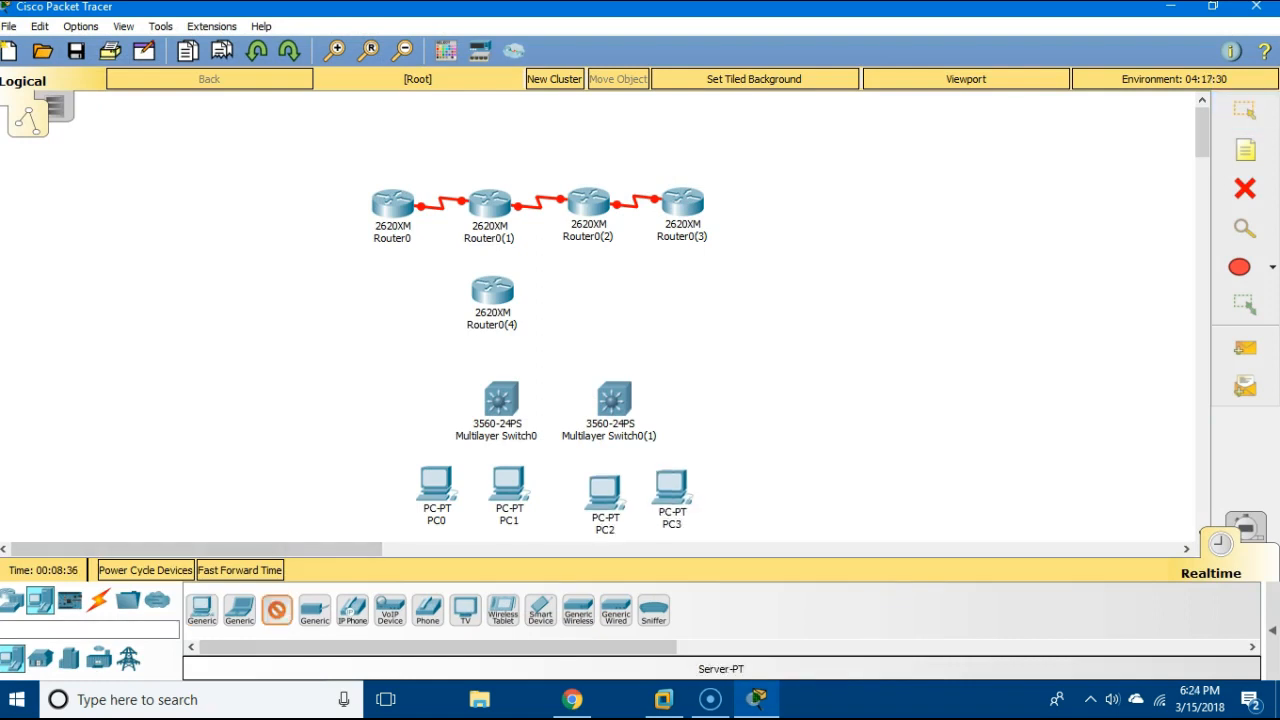
pyautogui.click(554, 515)
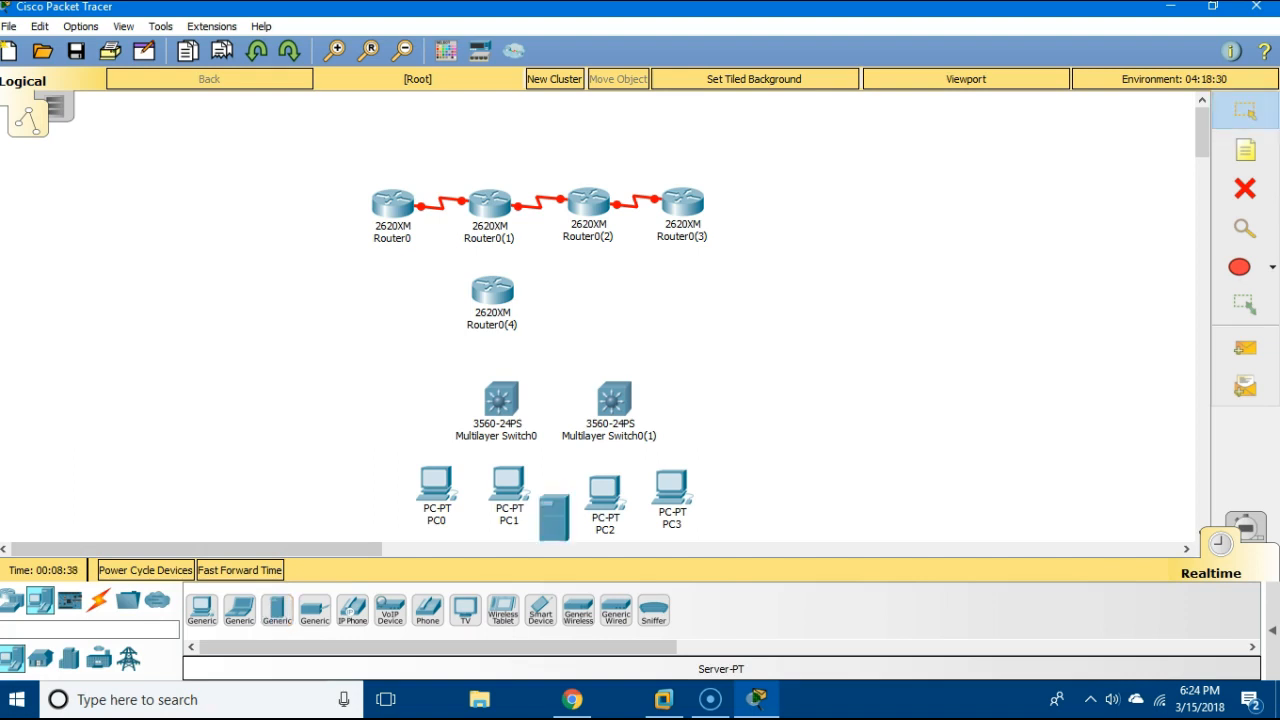
# Connect FastEthernet0/1 on Multilayer Switch0 to FastEthernet0 on PC0 with a copper straight-through cable
pyautogui.click(98, 600)
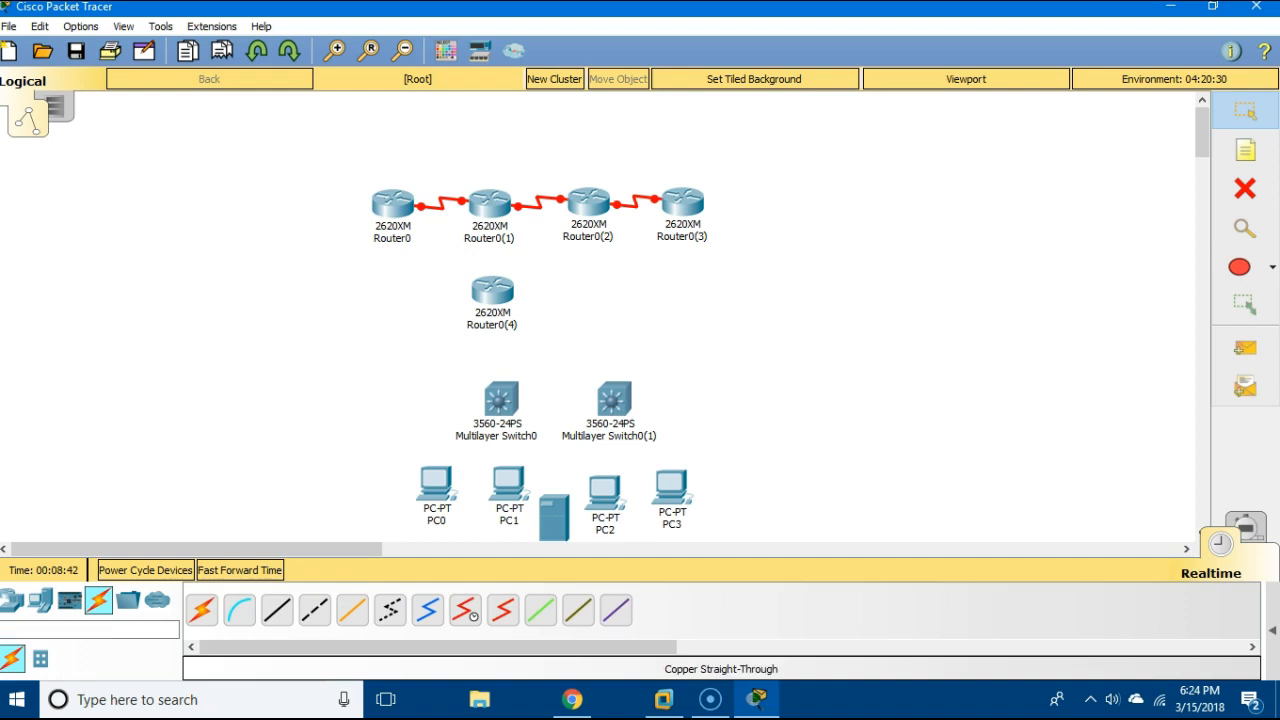
pyautogui.click(277, 610)
pyautogui.click(501, 399)
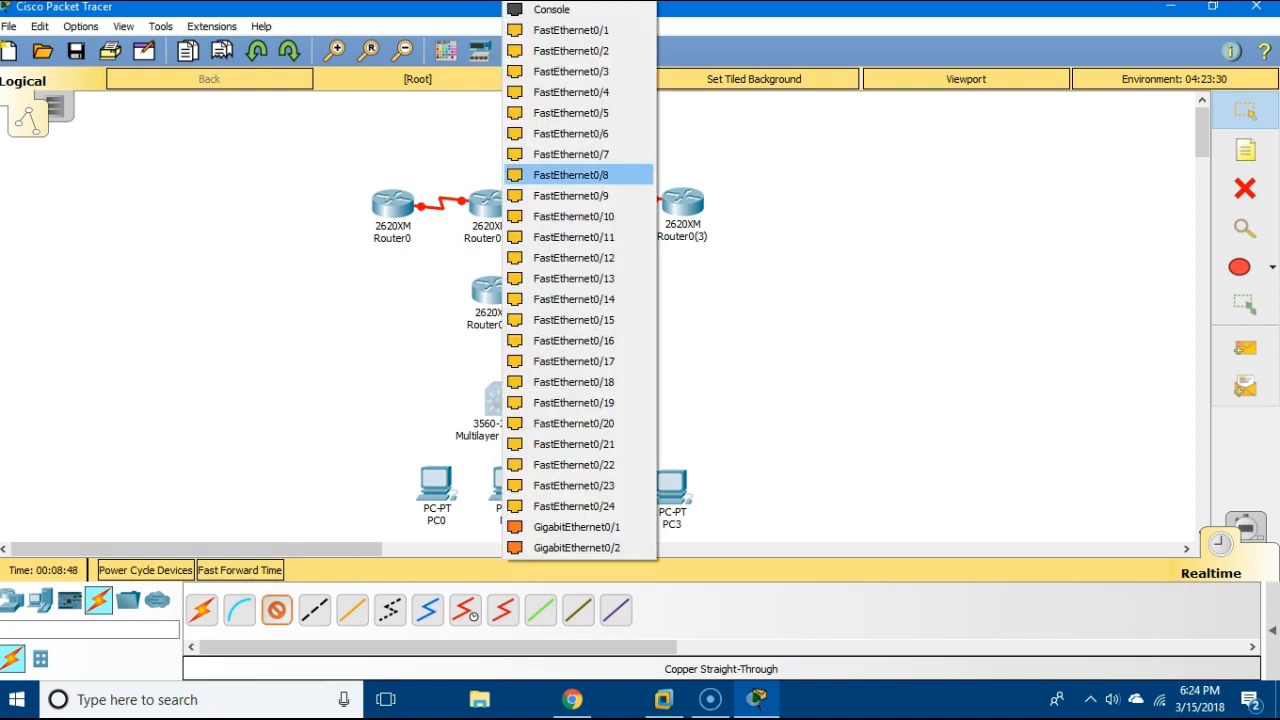
pyautogui.click(570, 30)
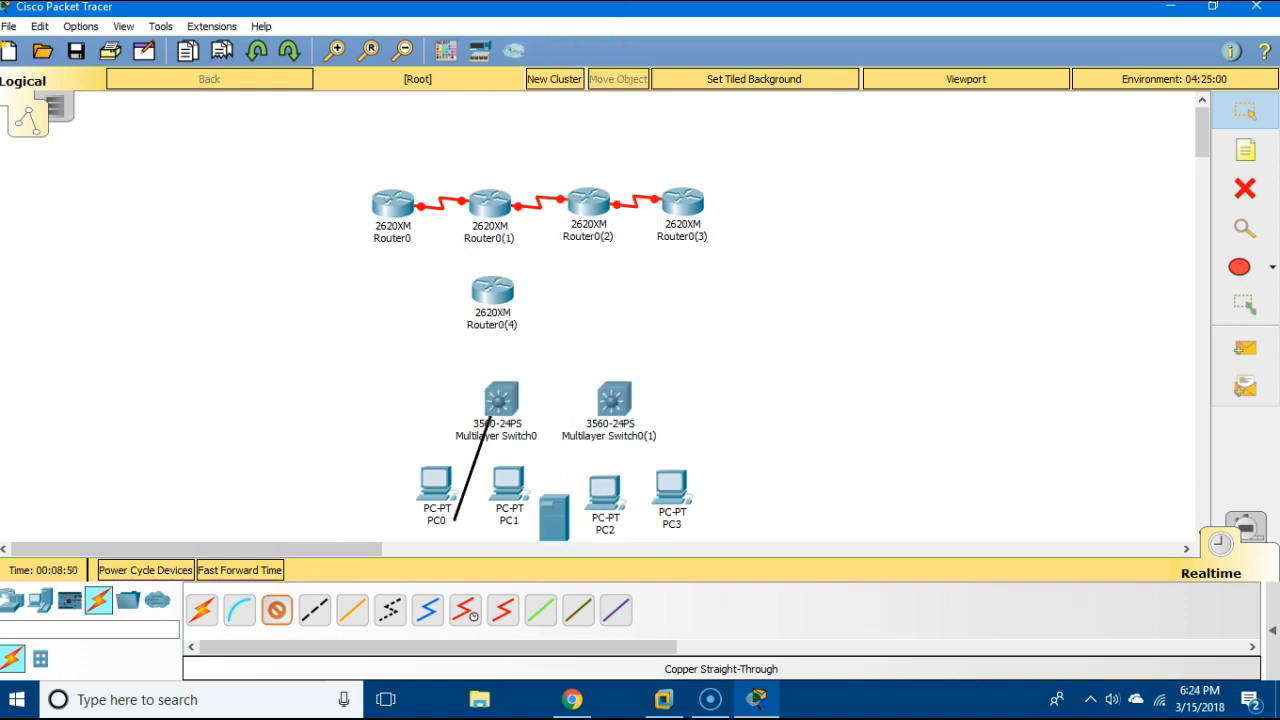
pyautogui.click(437, 474)
pyautogui.click(496, 552)
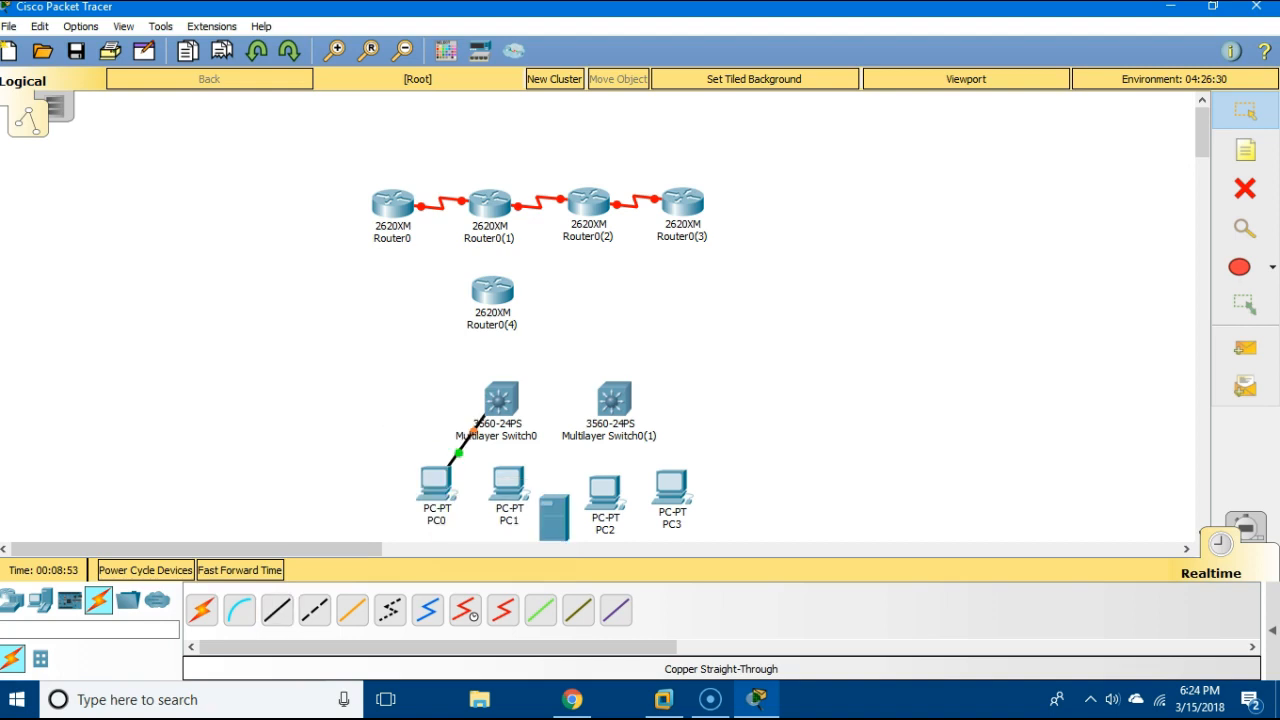
# Check the switch port assignments in the workbook diagram and connect Multilayer Switch0's FastEthernet0/2 to PC1's FastEthernet0 with a copper straight-through cable
pyautogui.click(757, 699)
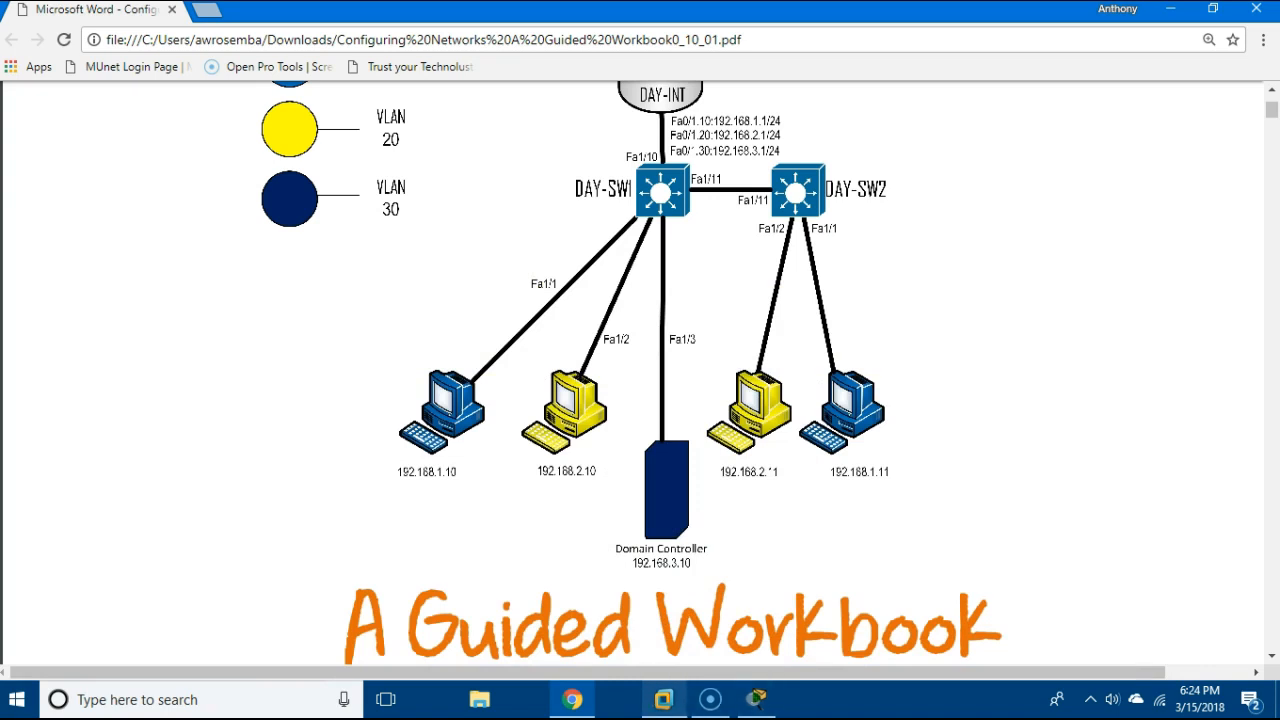
pyautogui.moveTo(710, 699)
pyautogui.click(572, 699)
pyautogui.click(572, 699)
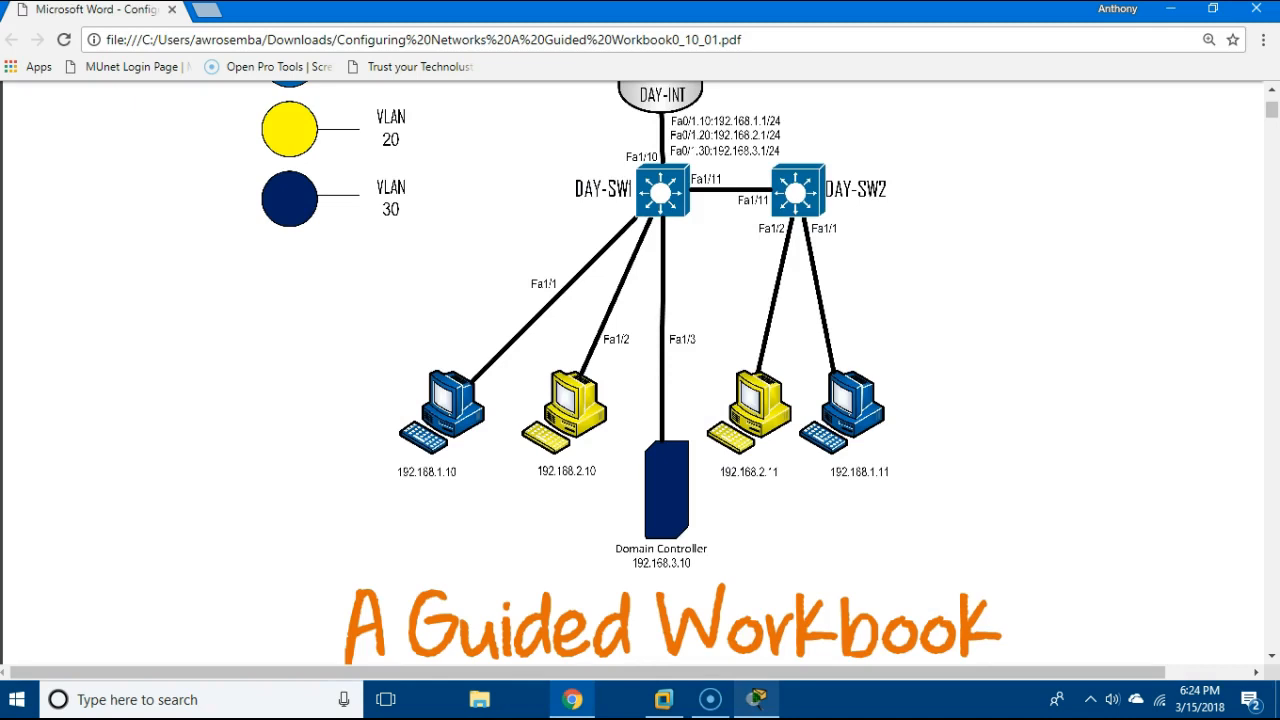
pyautogui.click(757, 699)
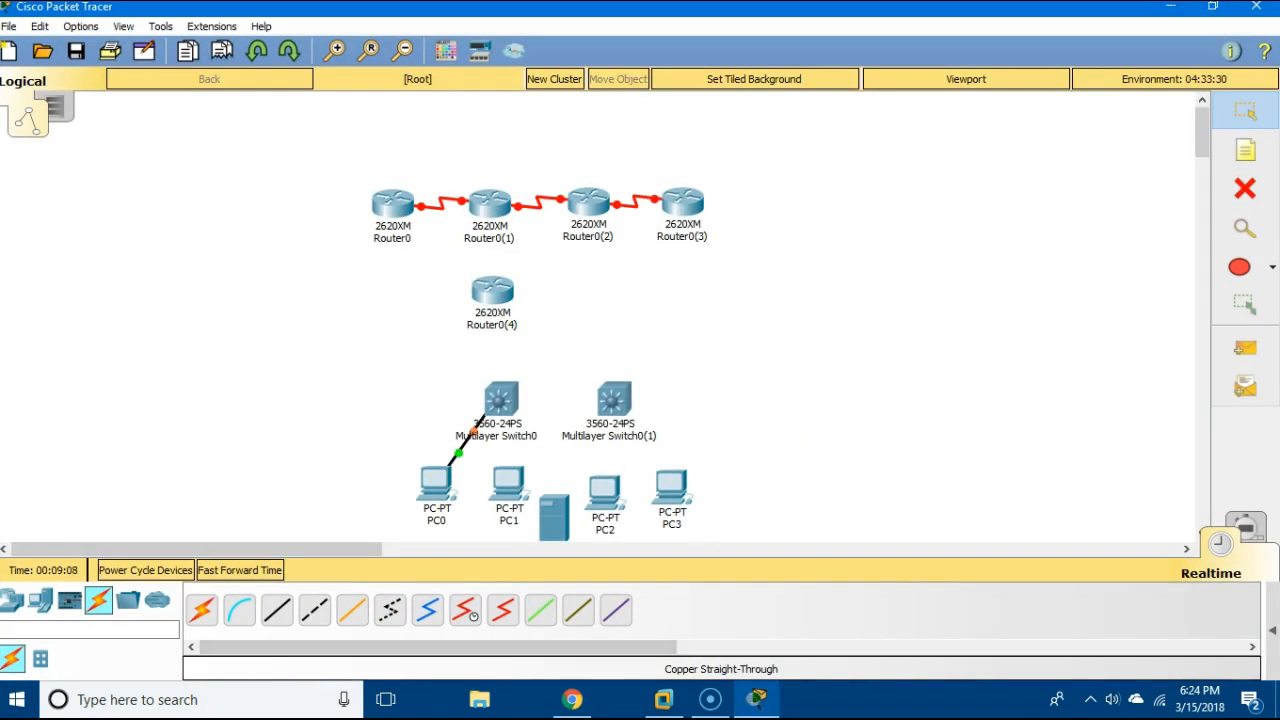
pyautogui.click(277, 610)
pyautogui.click(506, 400)
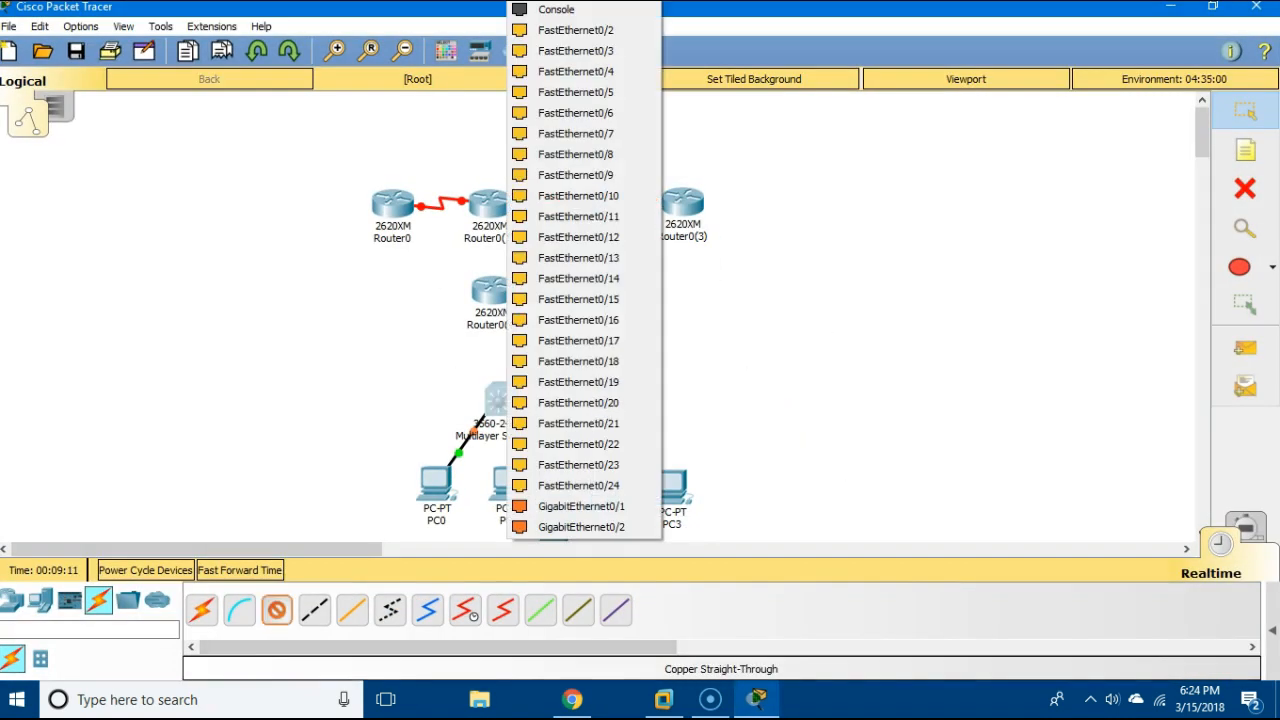
pyautogui.click(575, 30)
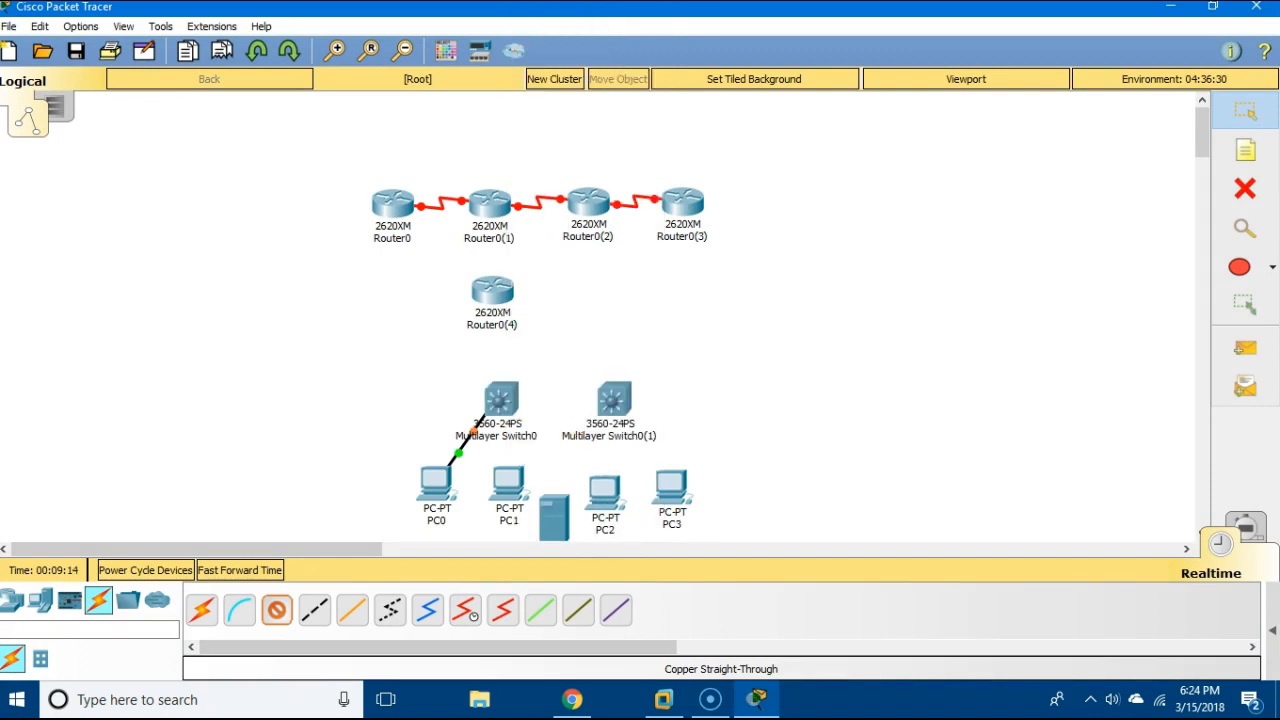
pyautogui.click(506, 478)
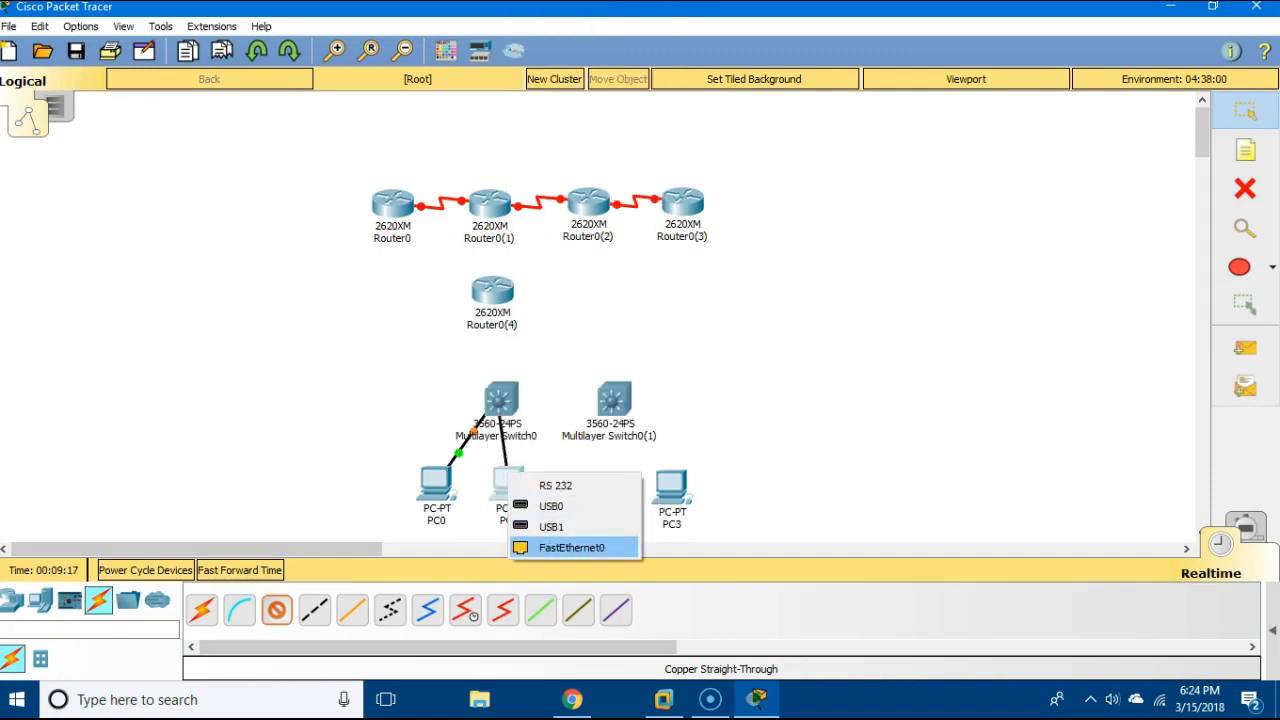
pyautogui.click(560, 543)
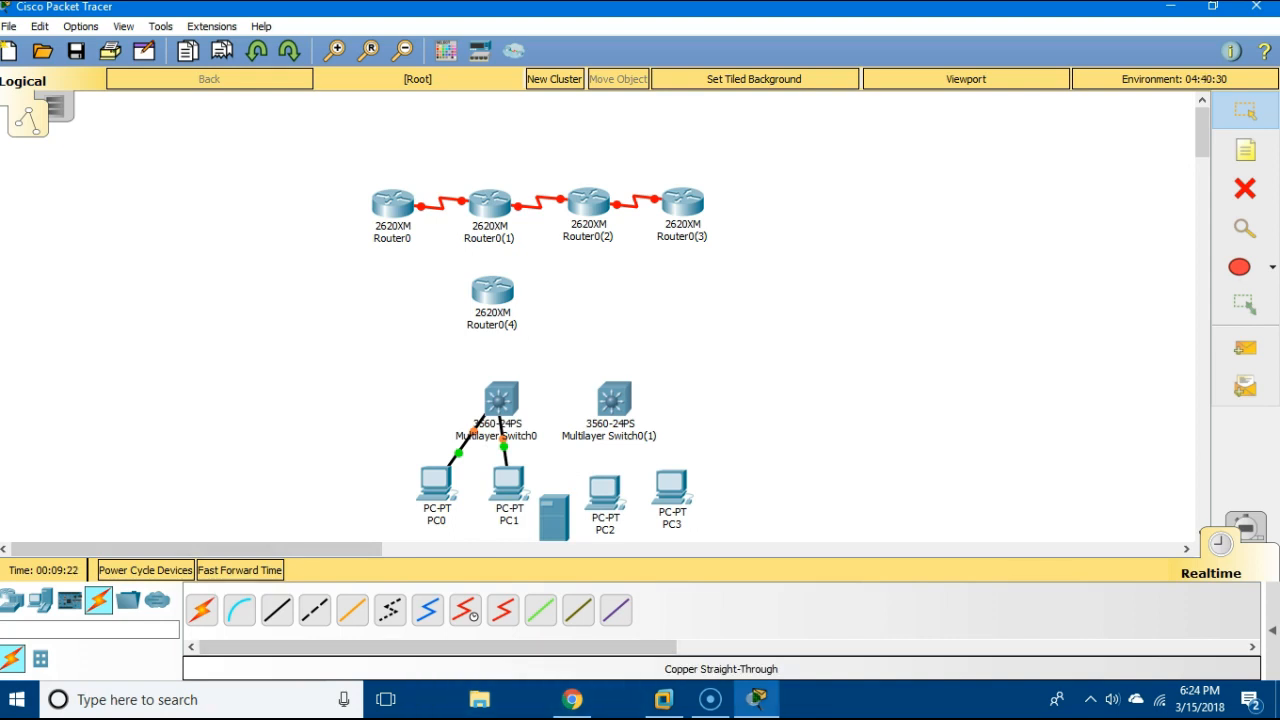
# Check the workbook diagram and connect Multilayer Switch0's FastEthernet0/3 to the server's network port with a copper straight-through cable
pyautogui.click(572, 700)
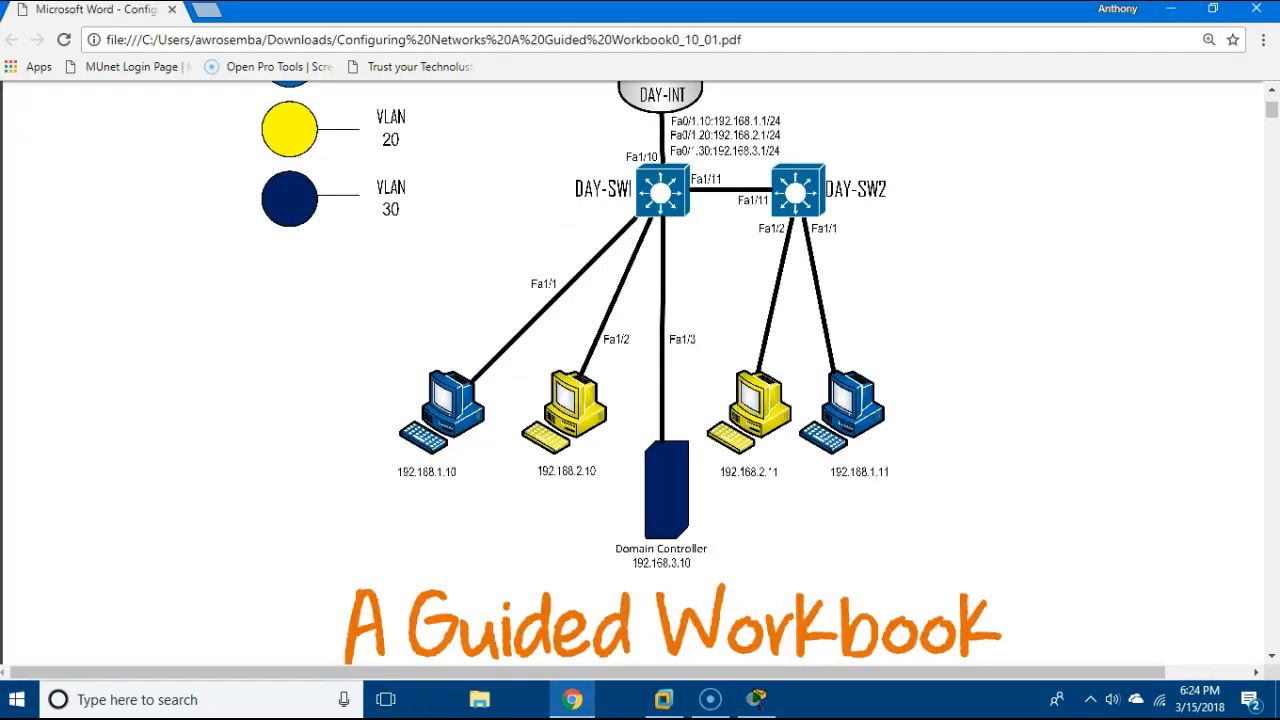
pyautogui.click(757, 700)
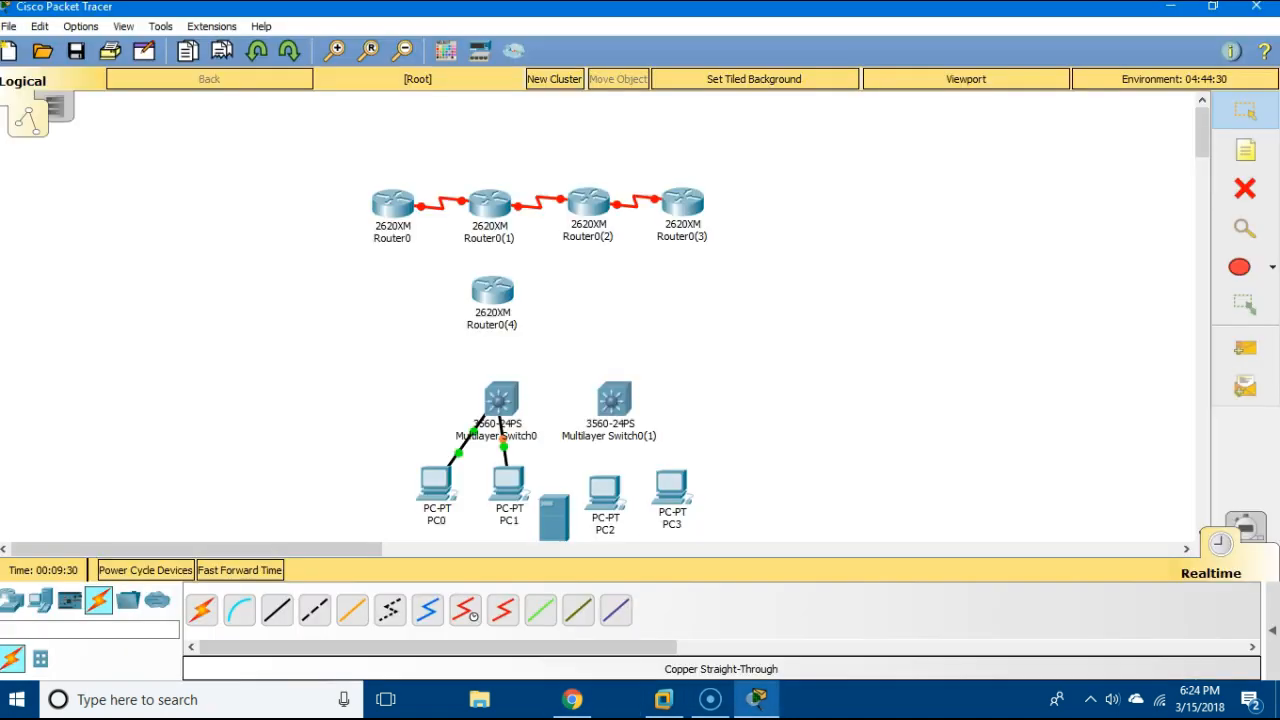
pyautogui.click(276, 609)
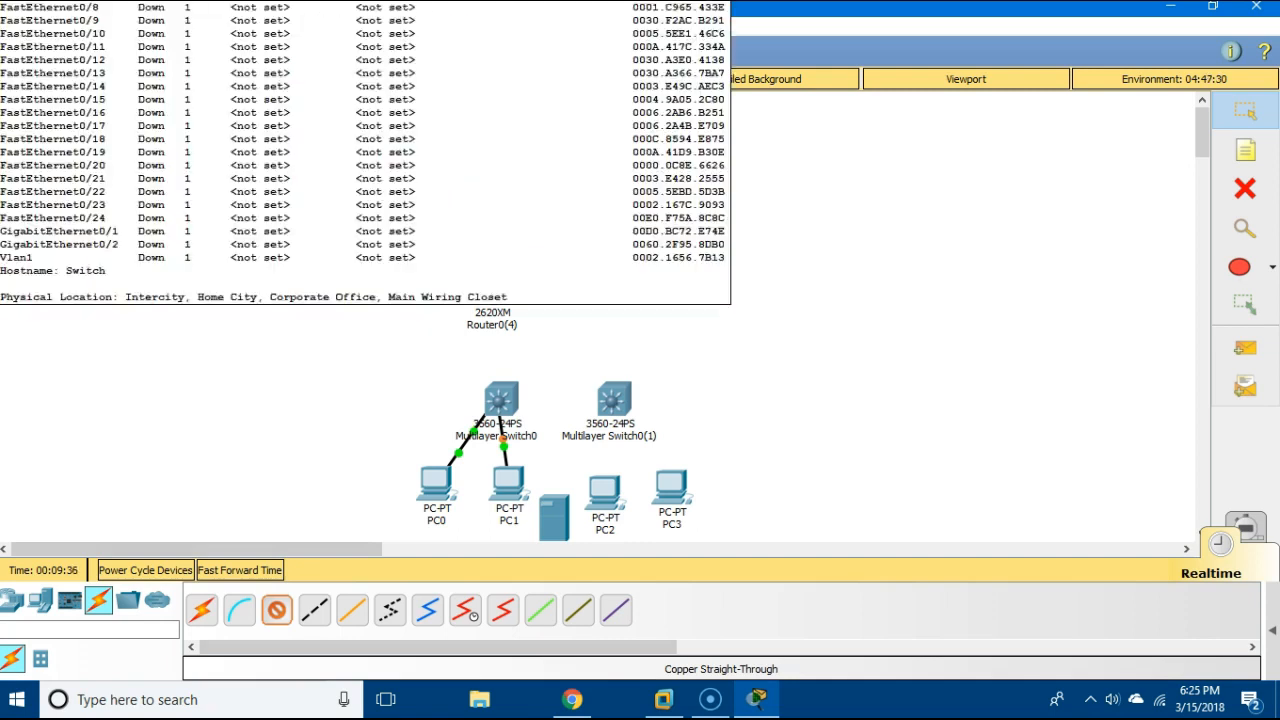
pyautogui.click(501, 403)
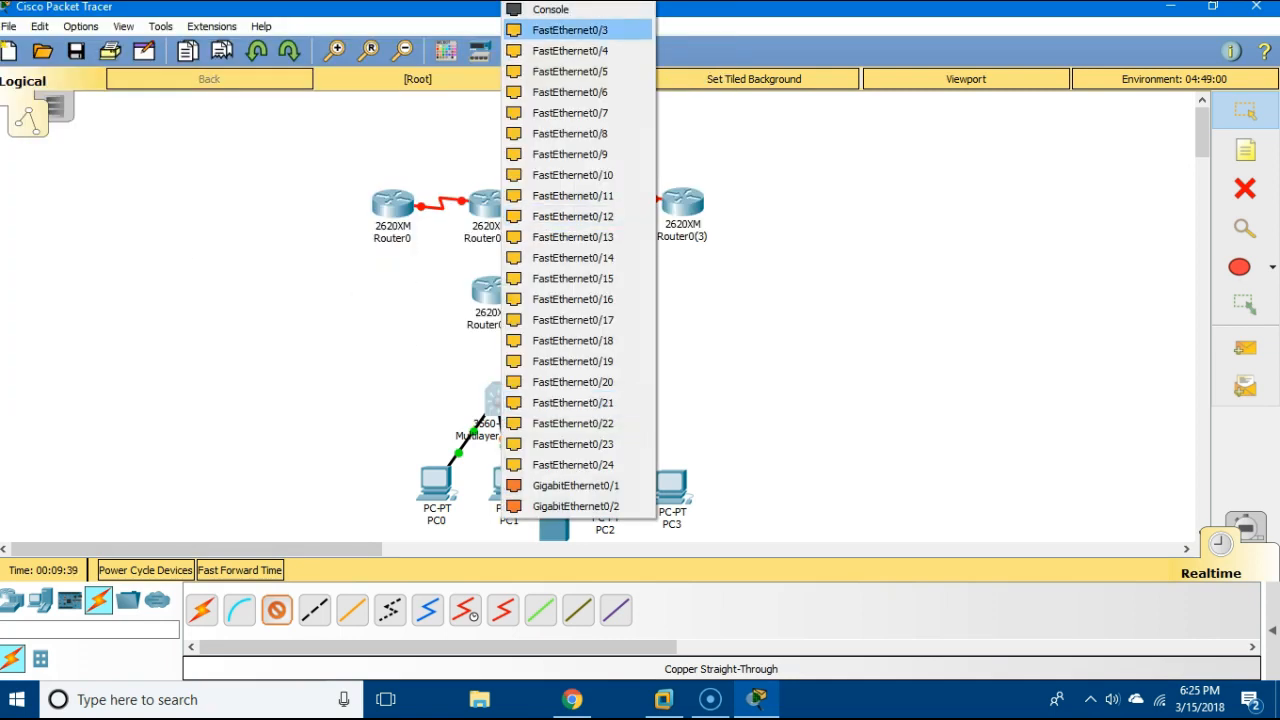
pyautogui.click(570, 30)
pyautogui.click(553, 512)
pyautogui.click(612, 527)
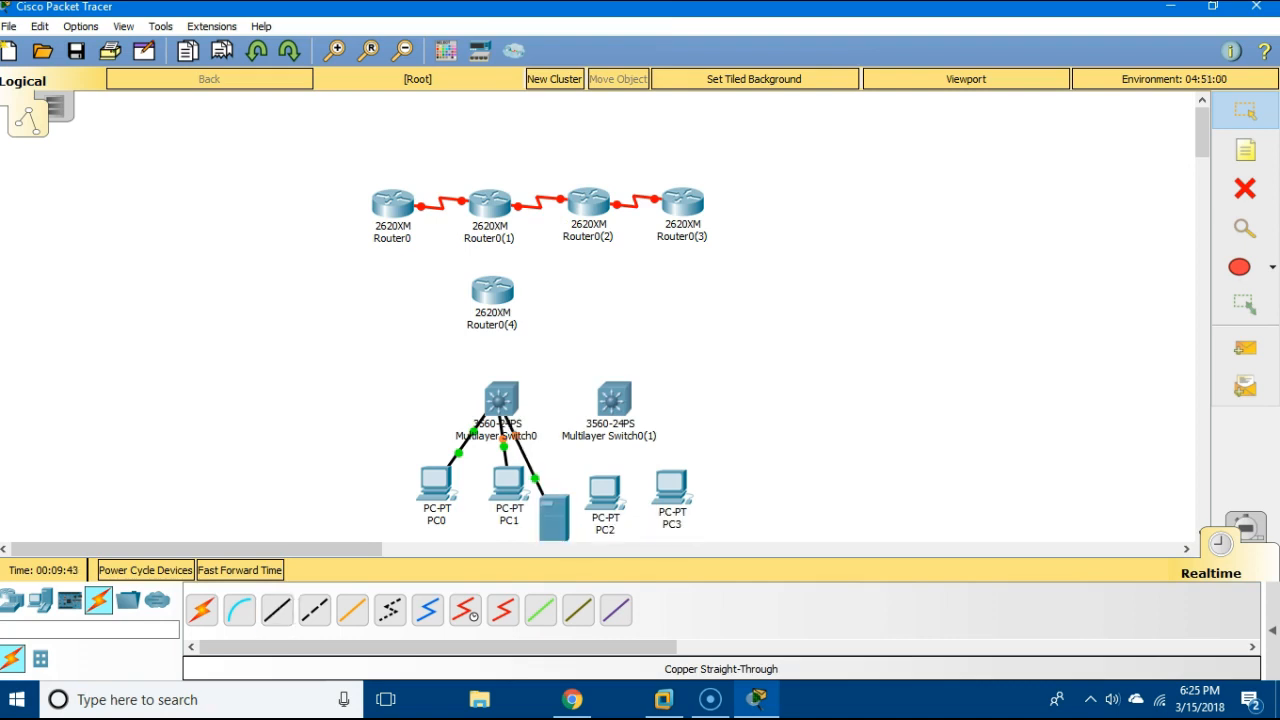
# Connect FastEthernet0/1 on Multilayer Switch0(1) to PC2's FastEthernet0 with a copper straight-through cable
pyautogui.click(277, 609)
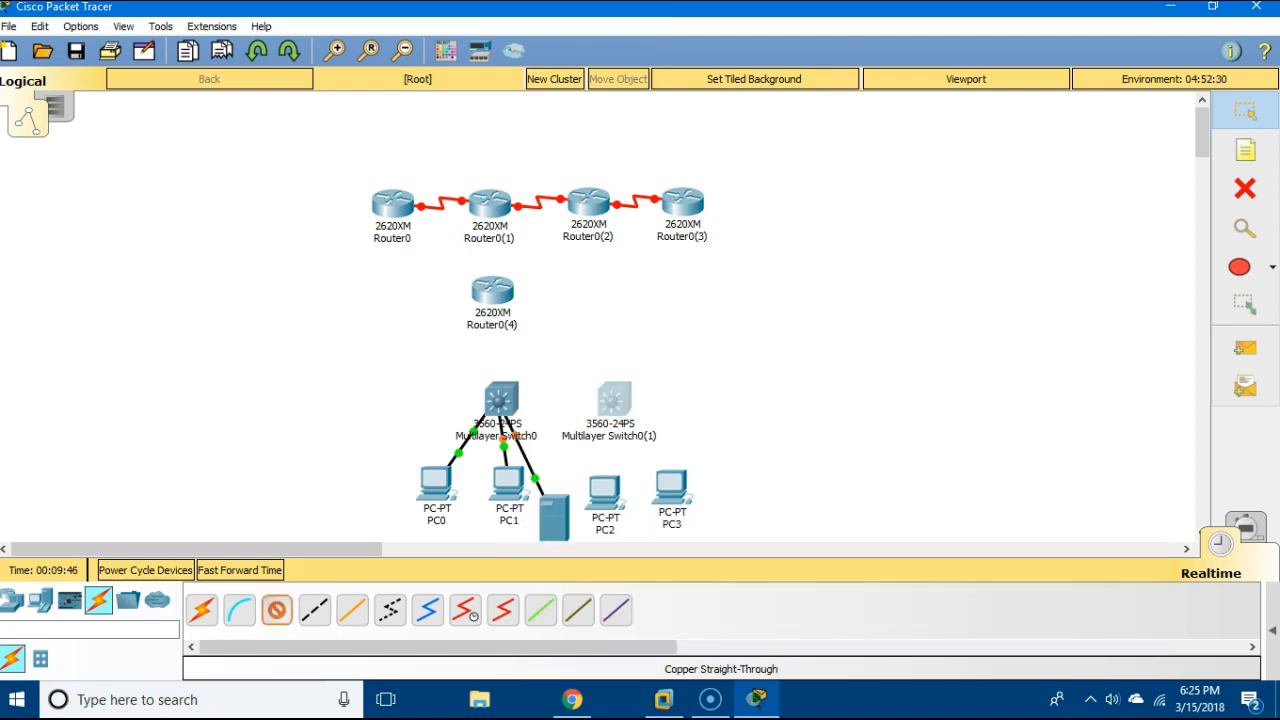
pyautogui.click(614, 399)
pyautogui.click(680, 30)
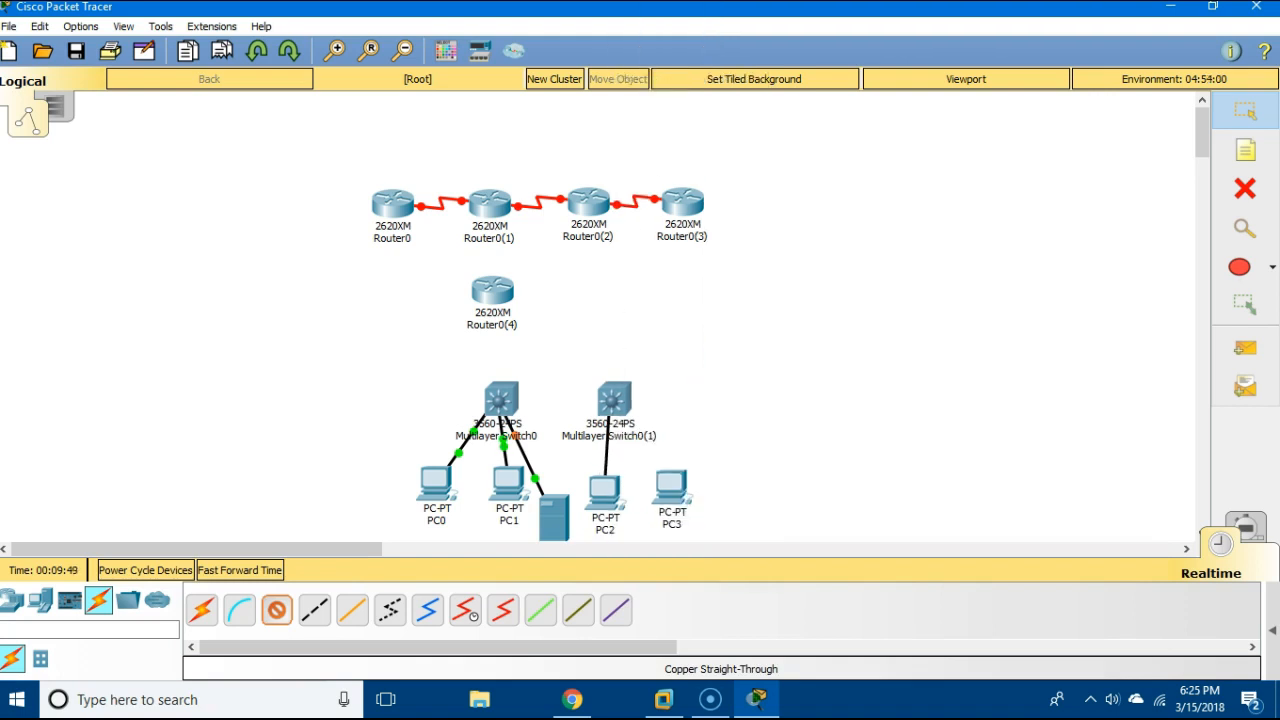
pyautogui.click(604, 488)
pyautogui.click(668, 569)
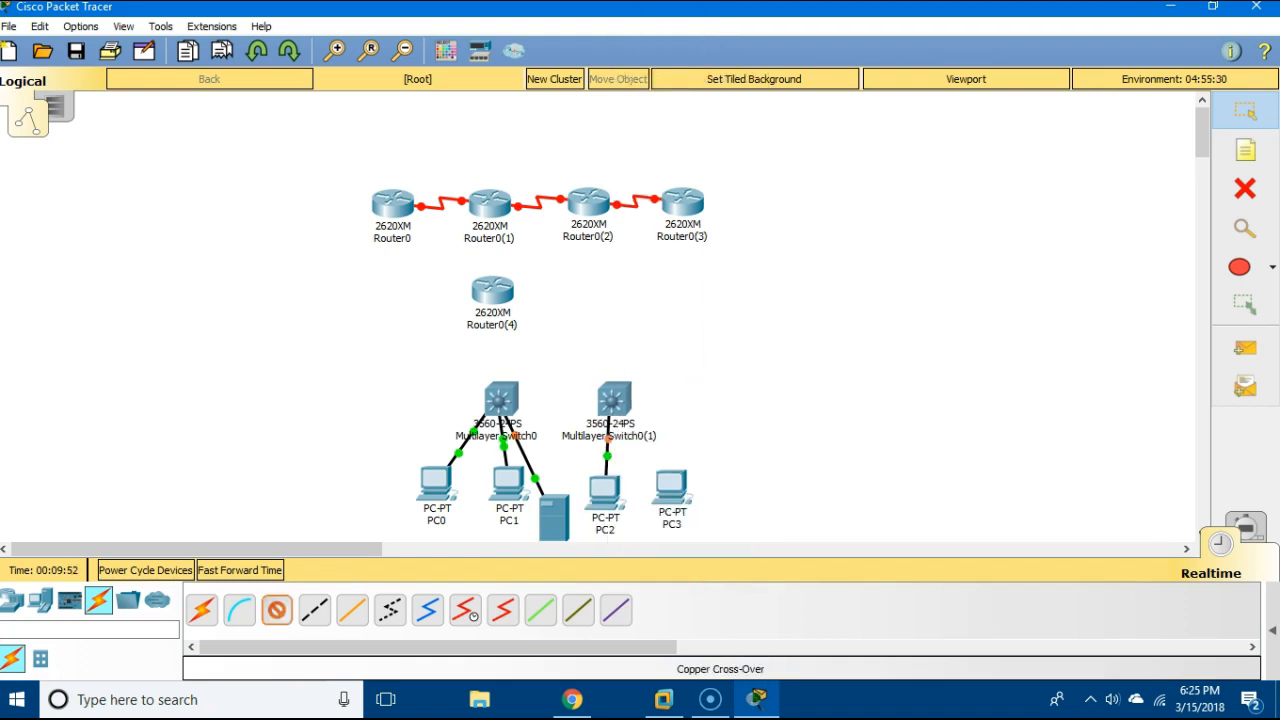
# Connect FastEthernet0/2 on Multilayer Switch0(1) to FastEthernet0 on PC3 with a copper straight-through cable
pyautogui.click(614, 399)
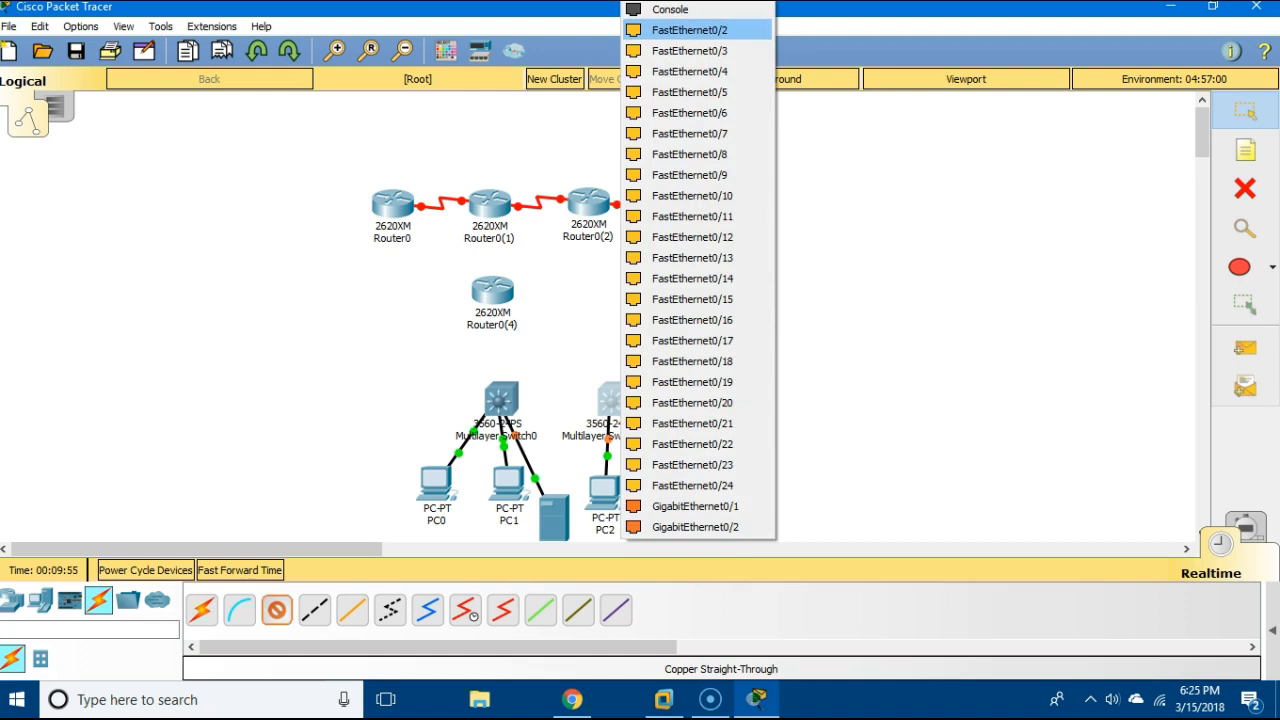
pyautogui.click(680, 29)
pyautogui.click(672, 482)
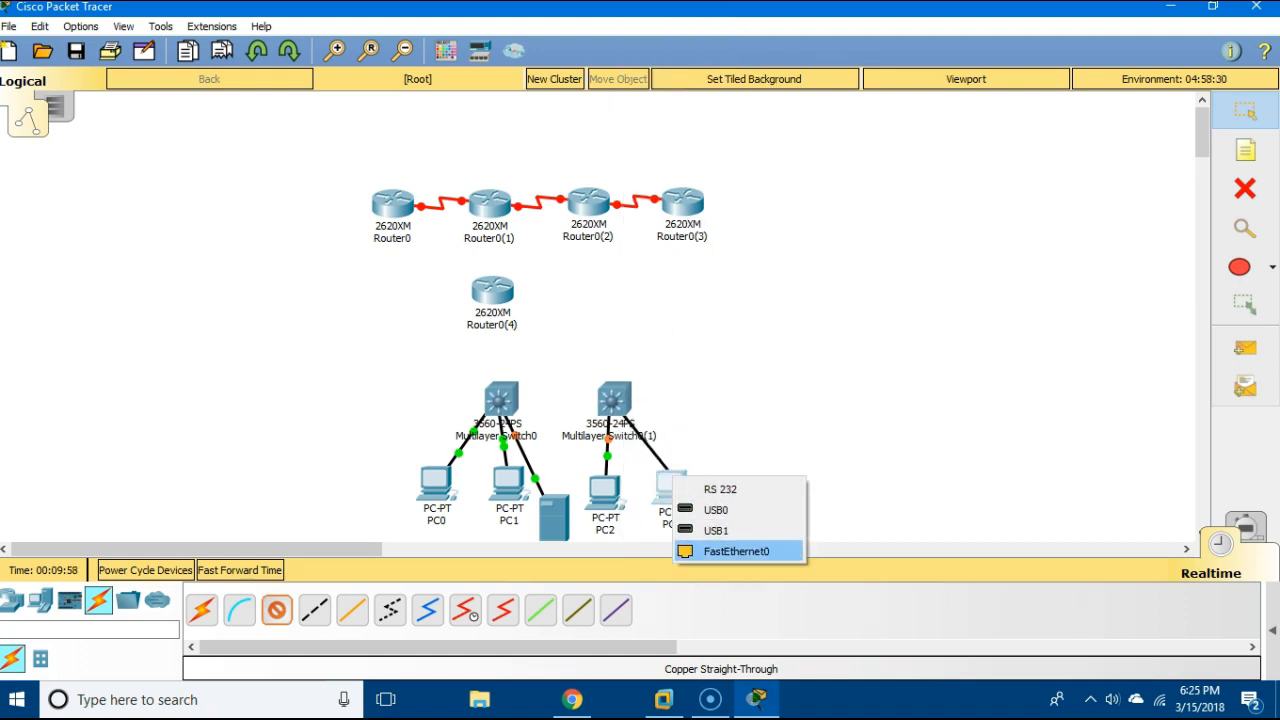
pyautogui.click(736, 551)
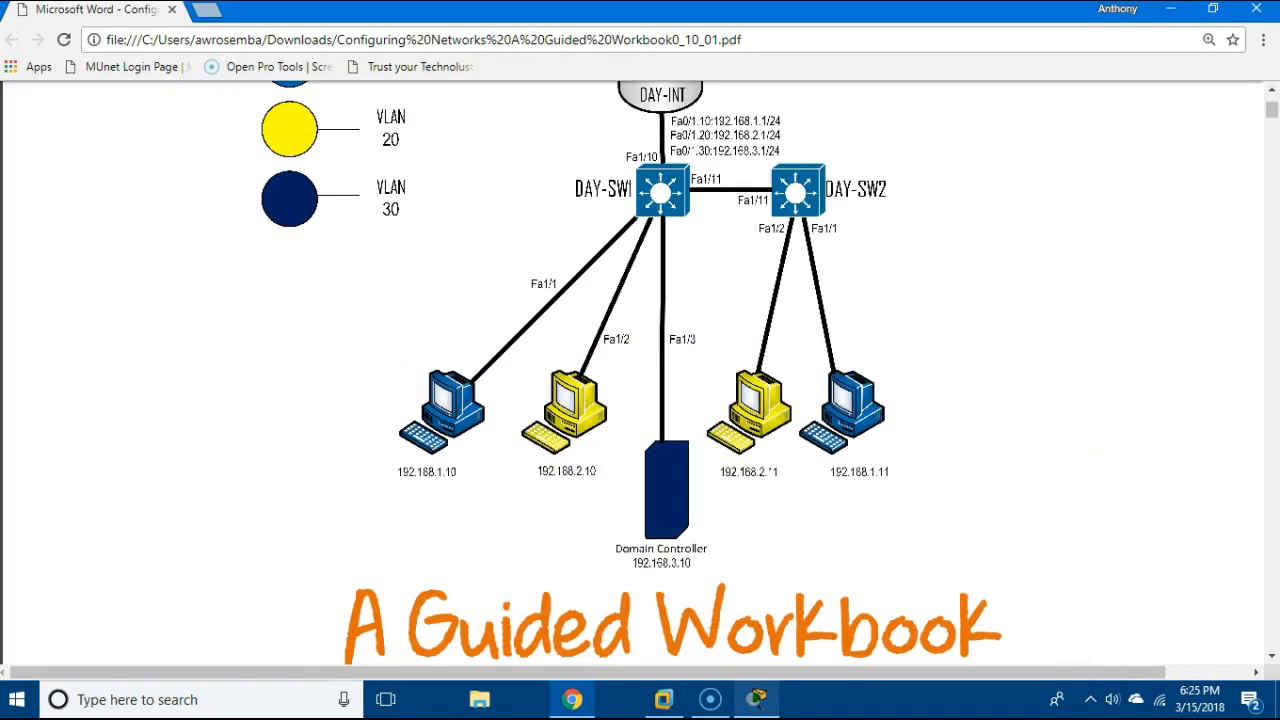
# Link FastEthernet0/11 on both multilayer switches and connect Router0(4) to Multilayer Switch0's FastEthernet0/10, using copper cross-over cables
pyautogui.click(757, 699)
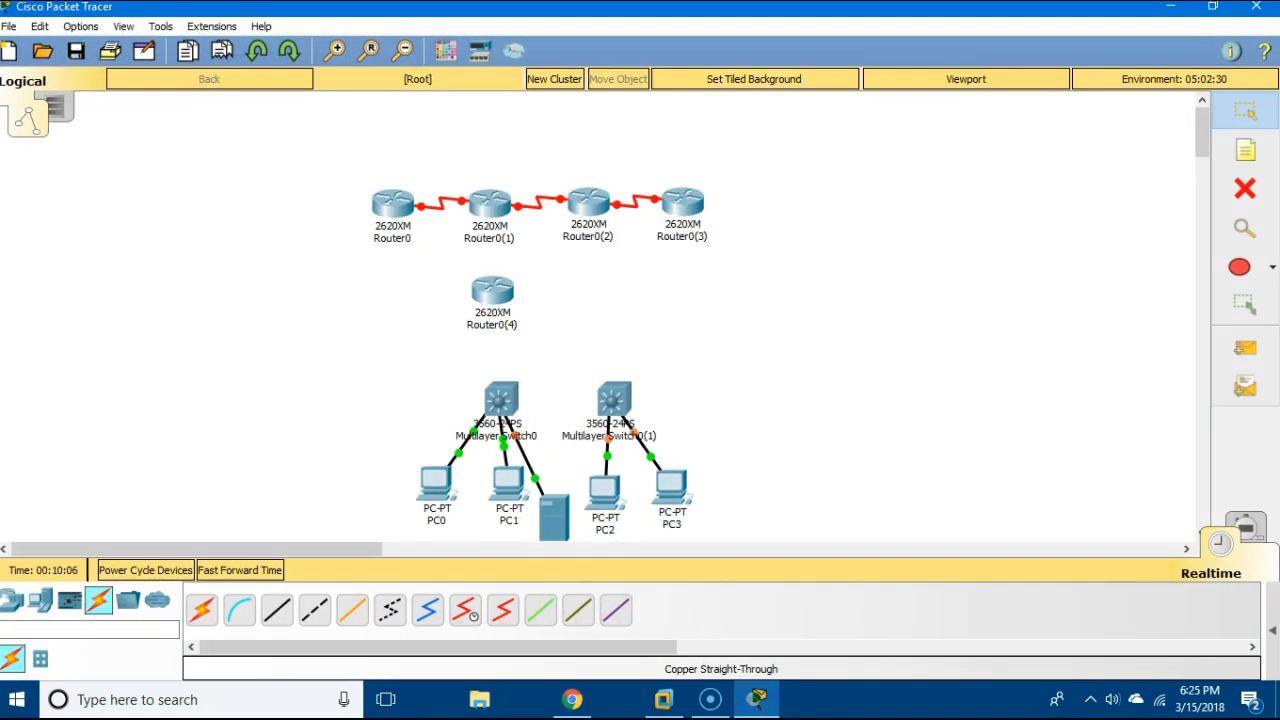
pyautogui.click(314, 609)
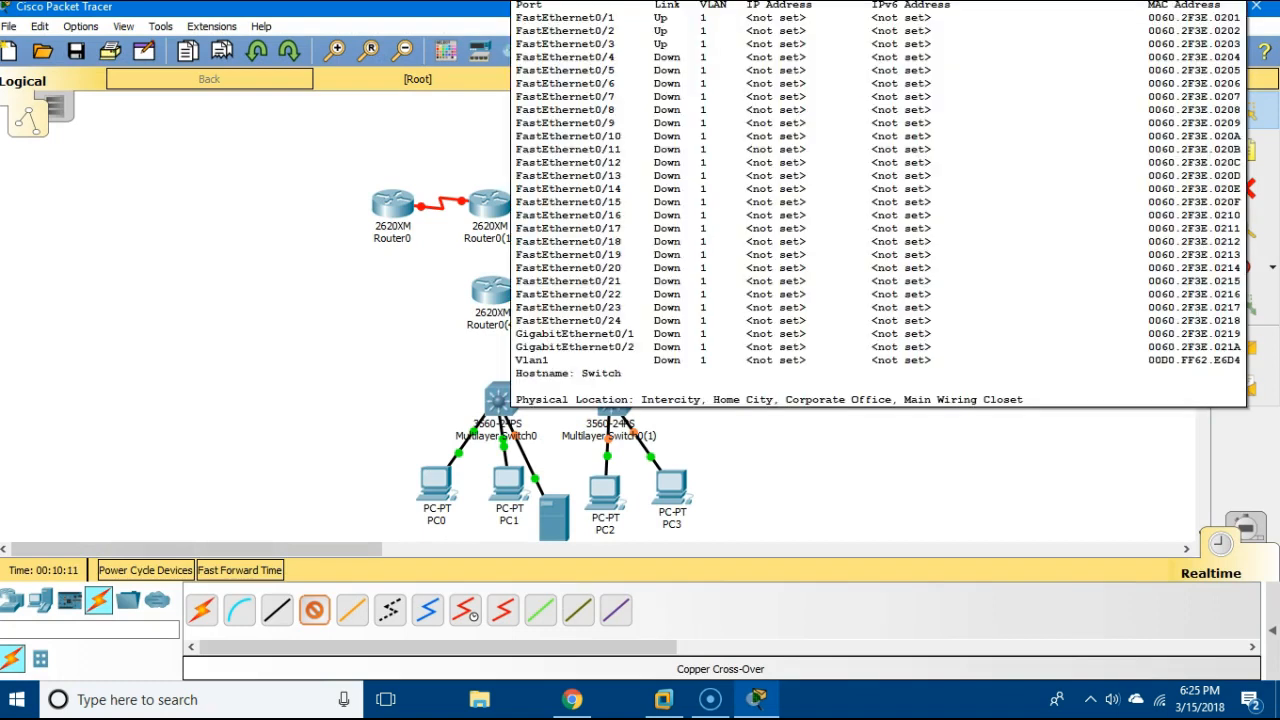
pyautogui.click(497, 400)
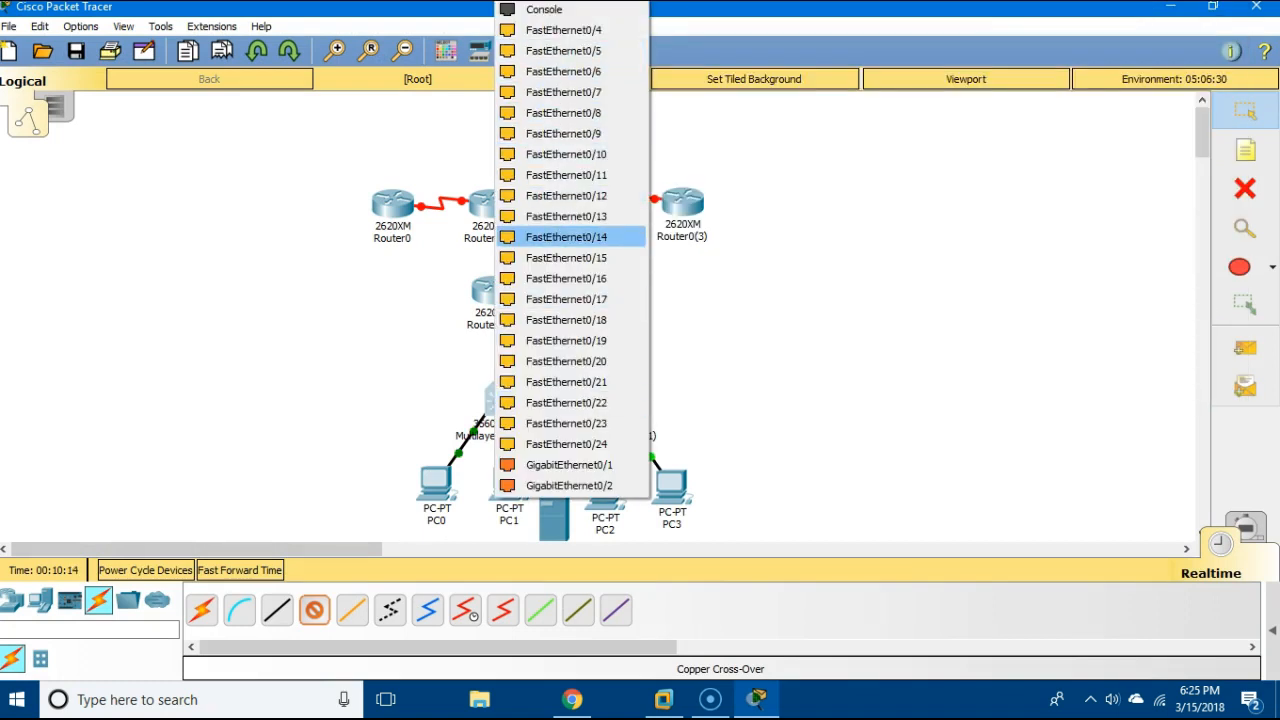
pyautogui.click(566, 175)
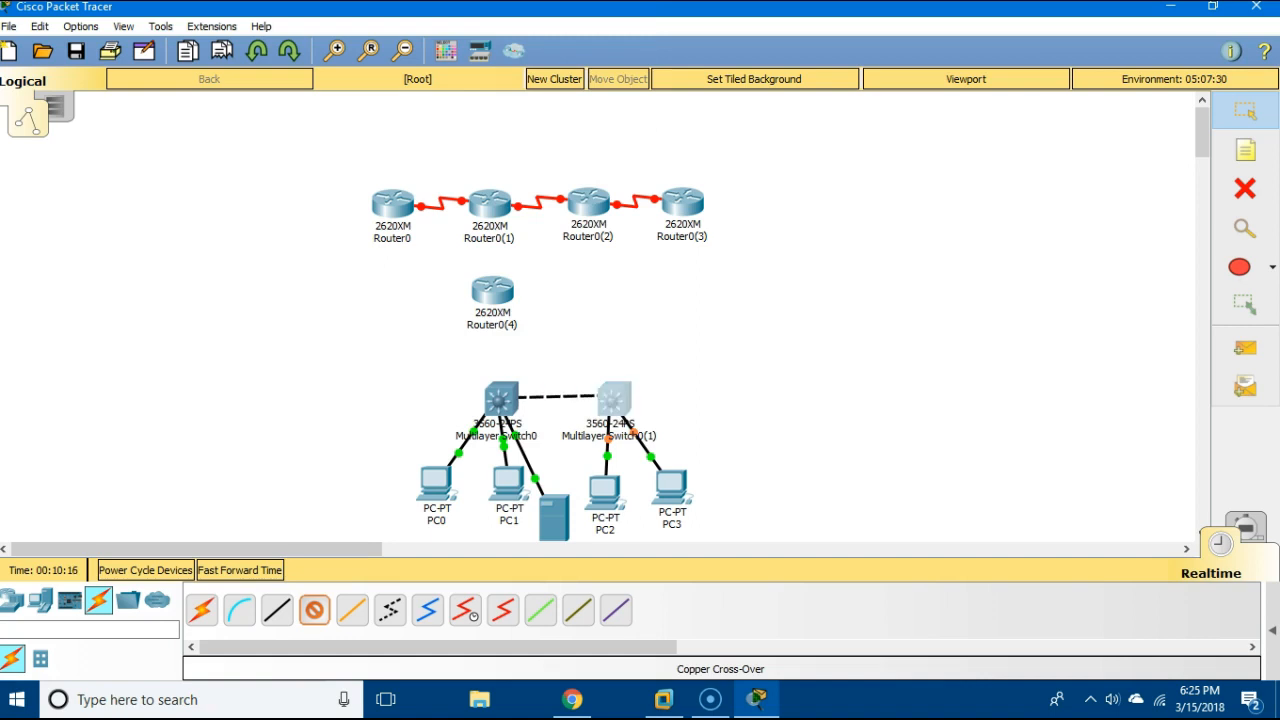
pyautogui.click(614, 400)
pyautogui.click(686, 194)
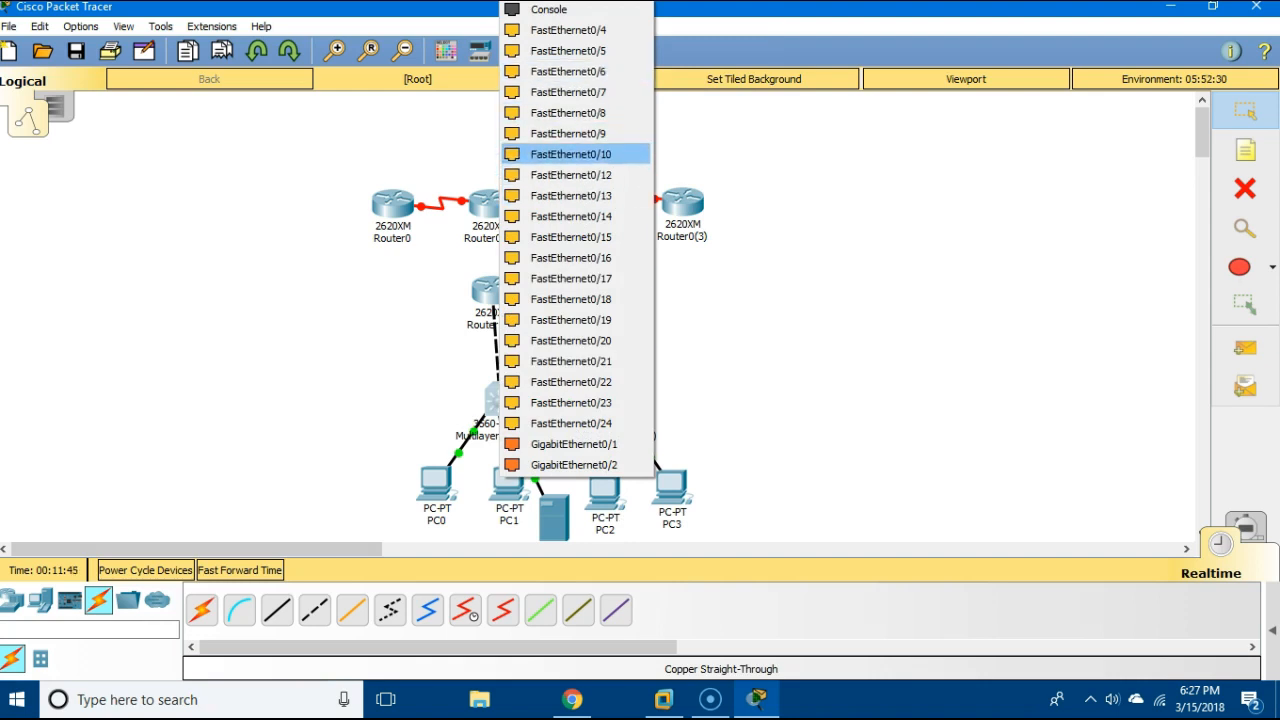
pyautogui.click(570, 154)
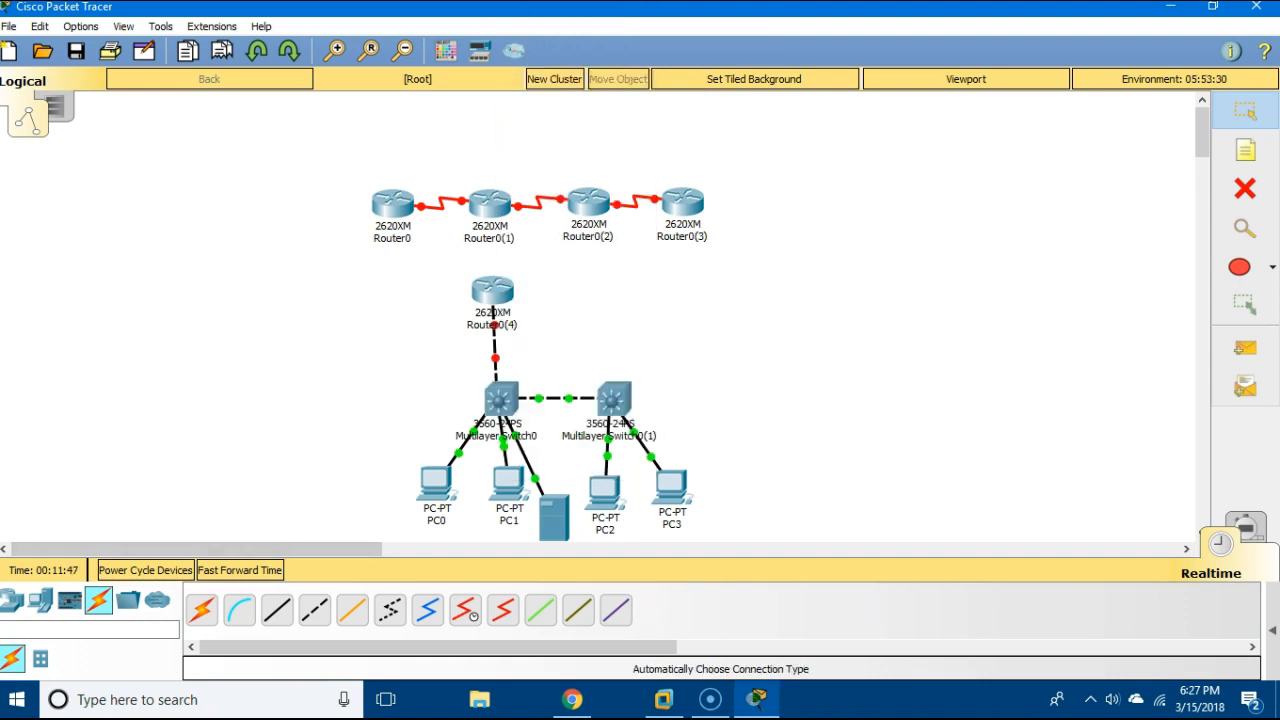
# Connect a serial port on Router0(1) to a serial port on Router0(4) with a Serial DCE cable
pyautogui.click(465, 609)
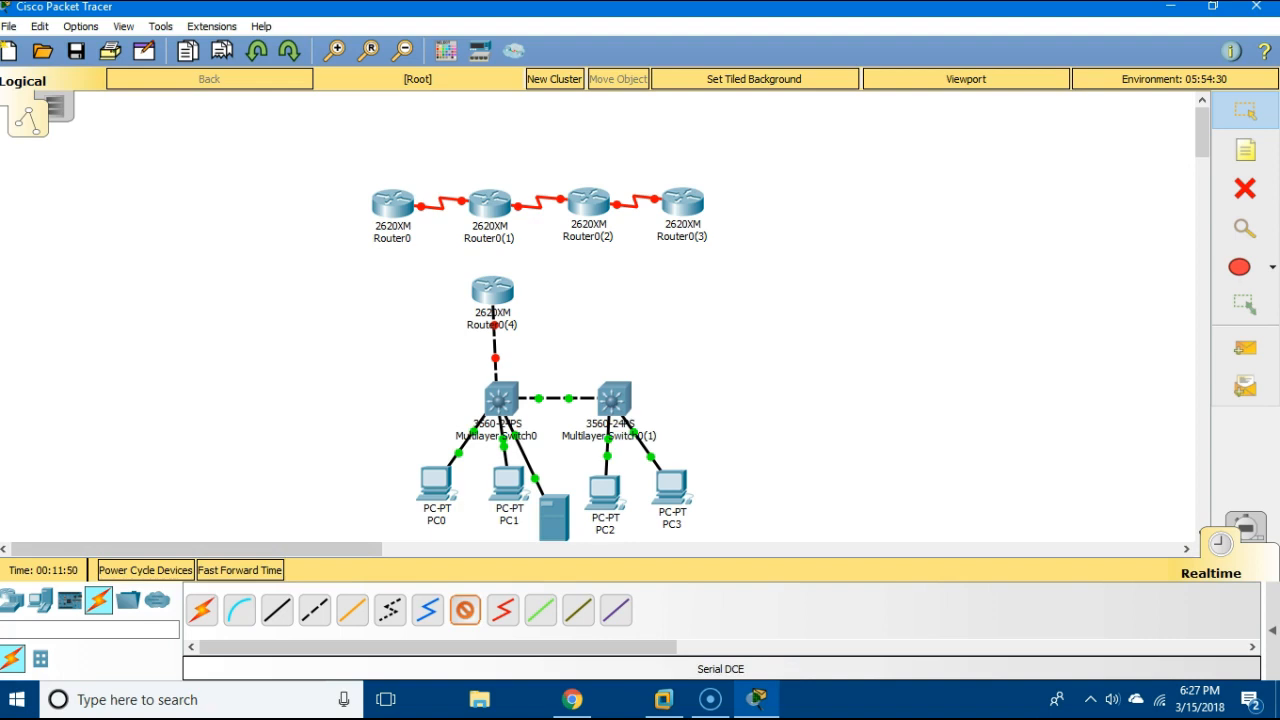
pyautogui.click(490, 204)
pyautogui.click(560, 279)
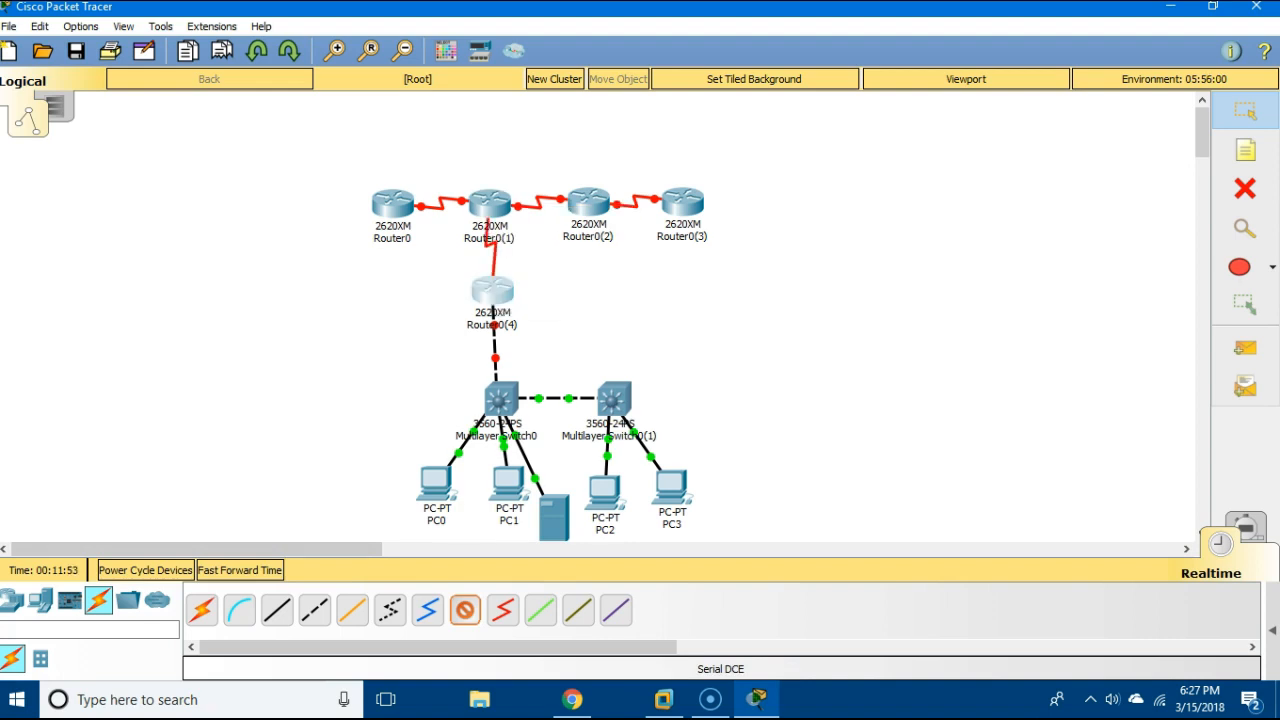
pyautogui.click(490, 292)
pyautogui.click(540, 381)
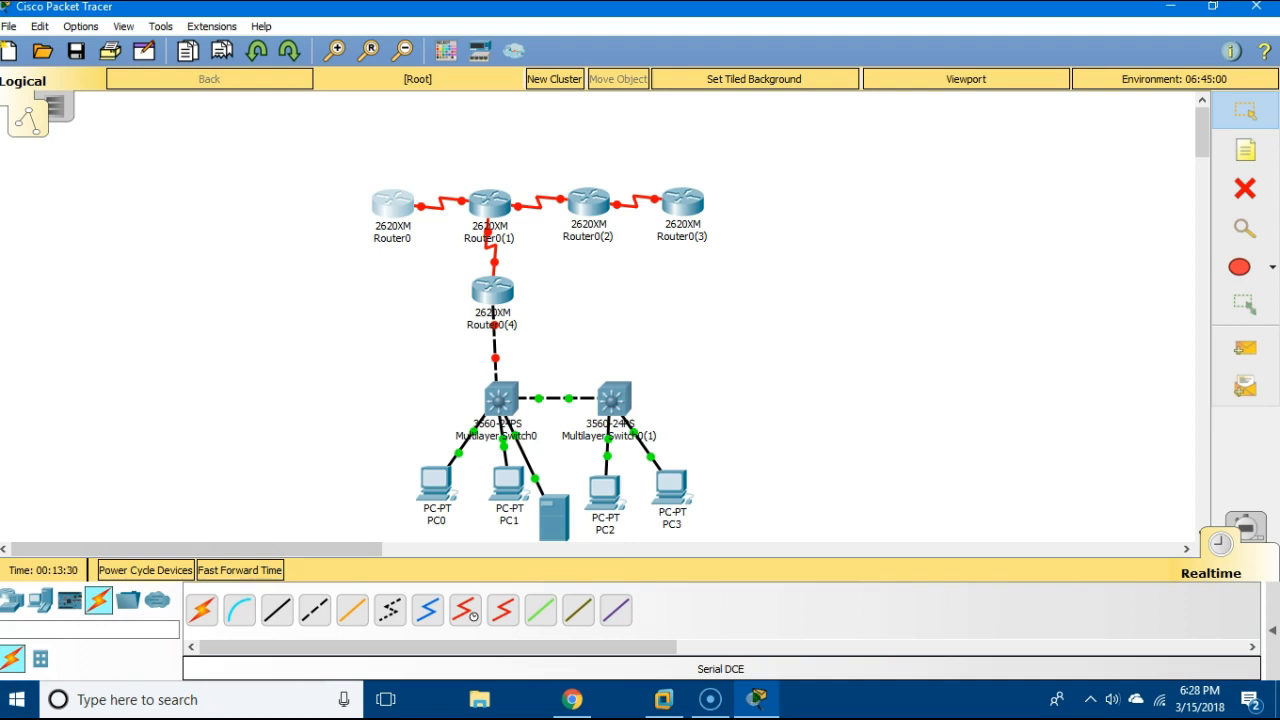
# Save the topology as a Packet Tracer activity file named RandS in the saves folder
pyautogui.click(9, 27)
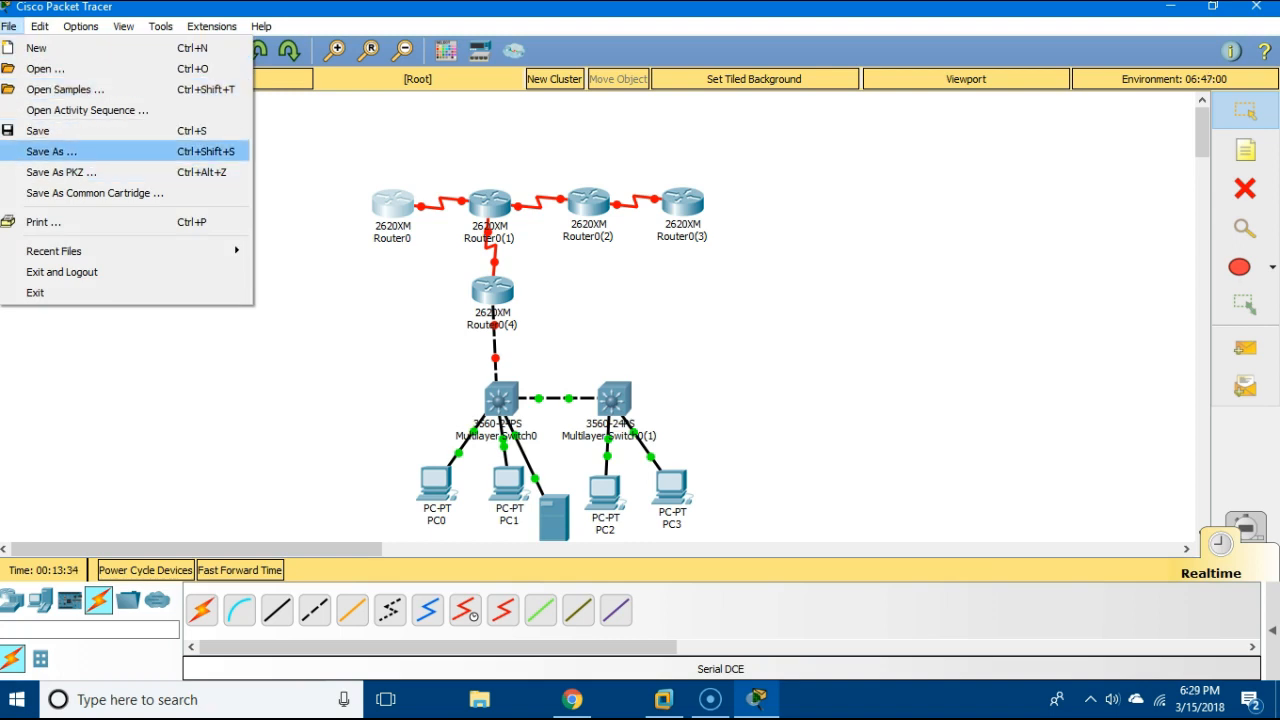
pyautogui.click(51, 151)
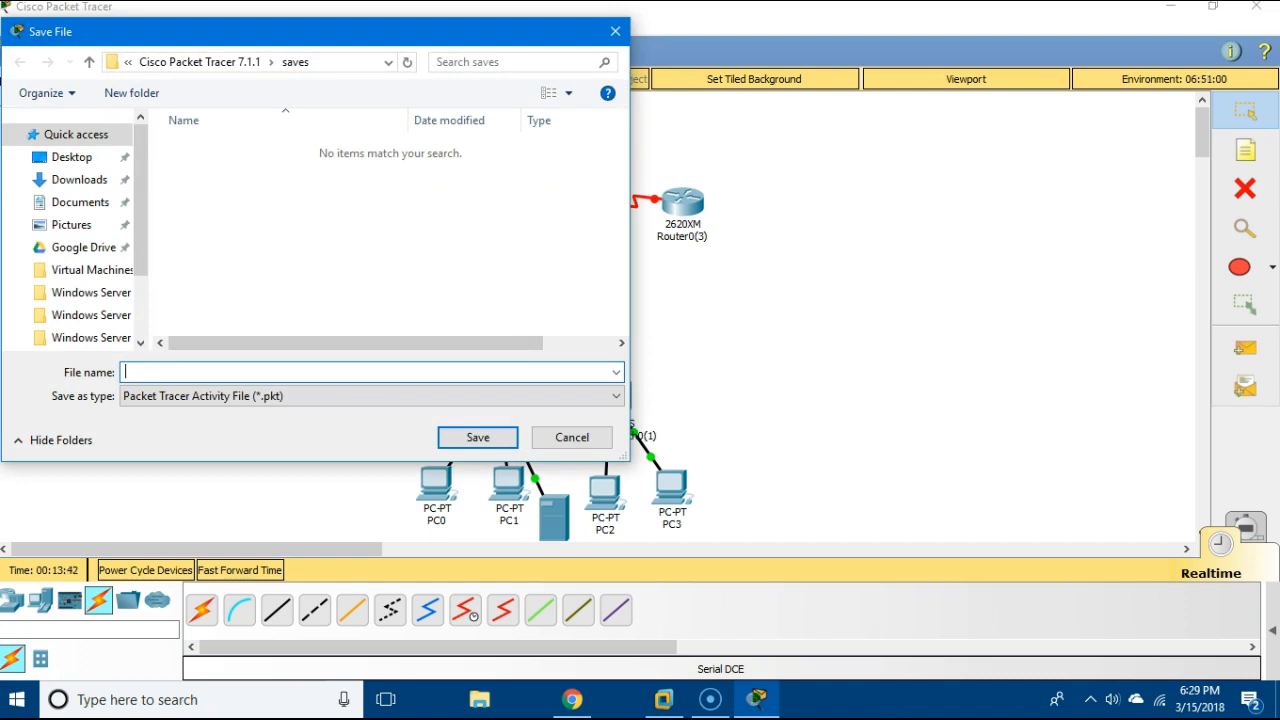
pyautogui.write('RandS')
pyautogui.press('Return')
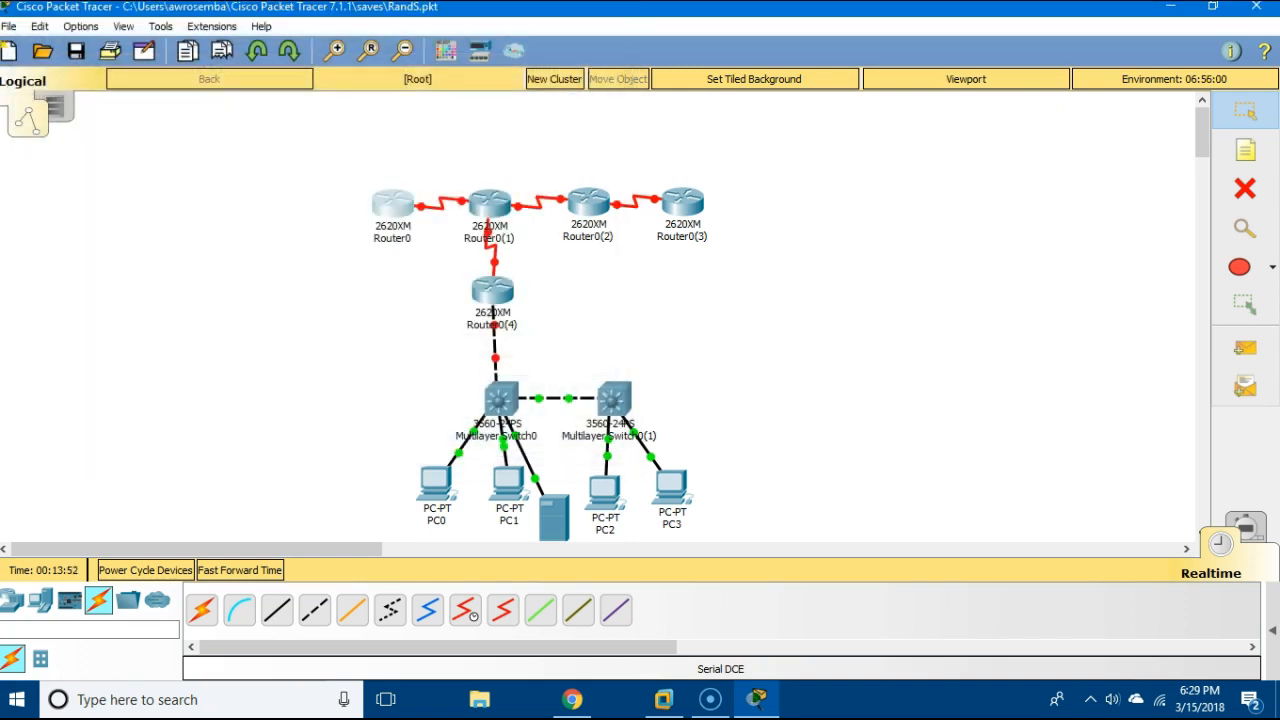